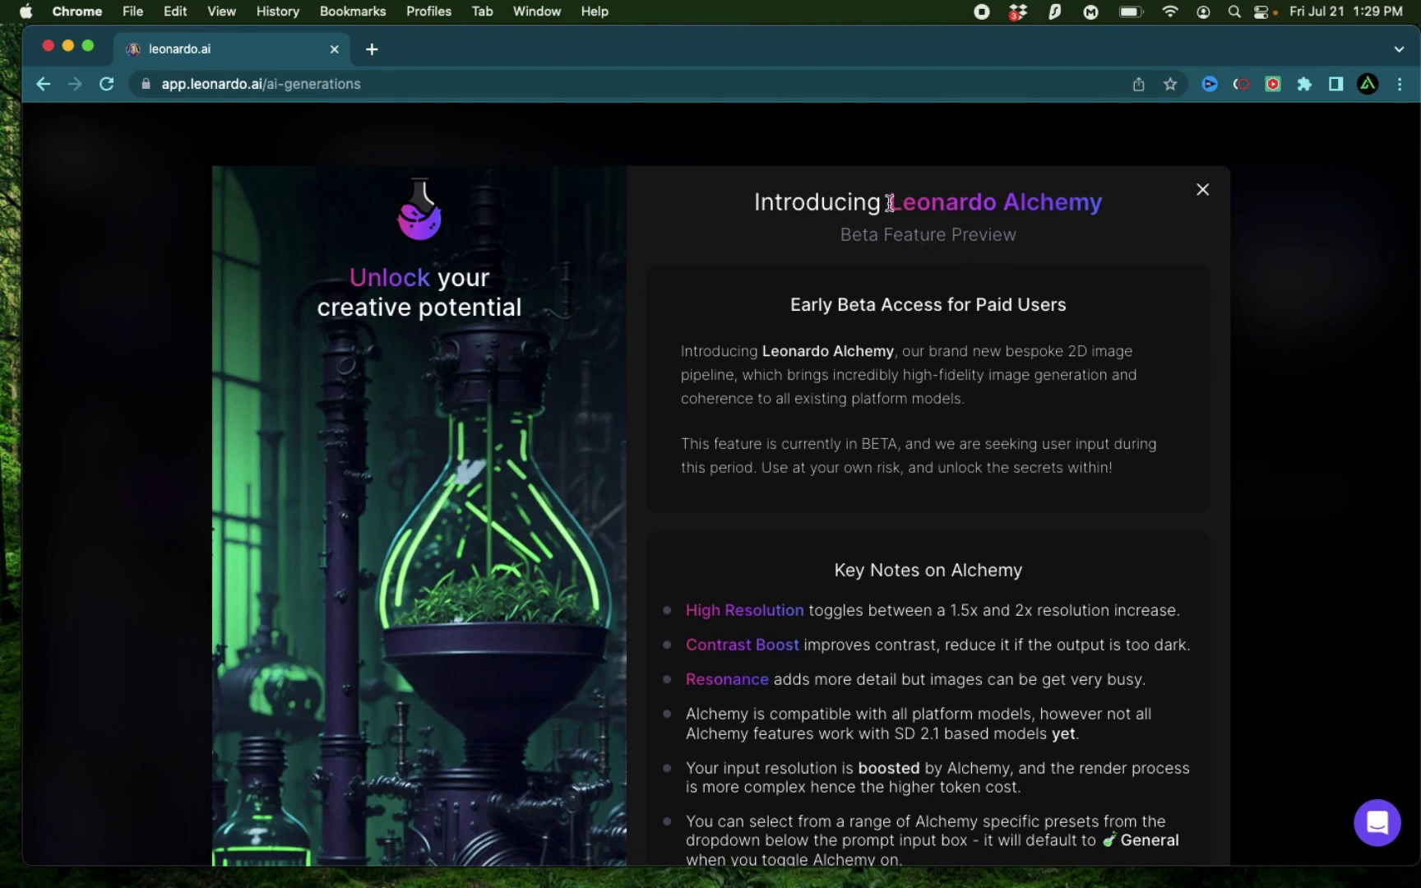
# Read the Leonardo Alchemy beta notice's notes on the 2D pipeline, paid access, resolution, Contrast Boost and Resonance
pyautogui.moveTo(889, 203); pyautogui.dragTo(1111, 203)
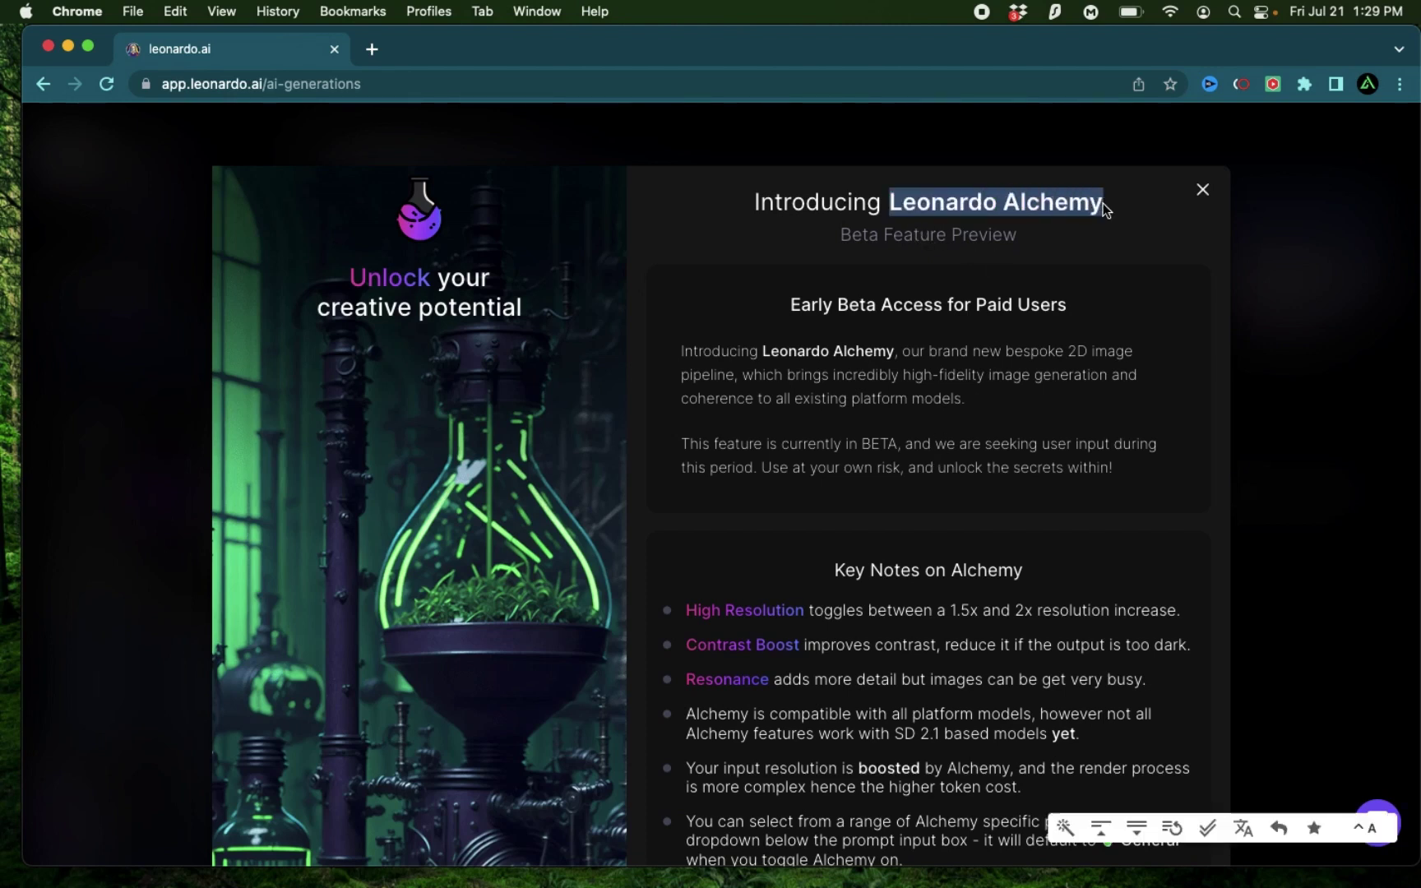
pyautogui.click(926, 401)
pyautogui.moveTo(927, 352); pyautogui.dragTo(1106, 378)
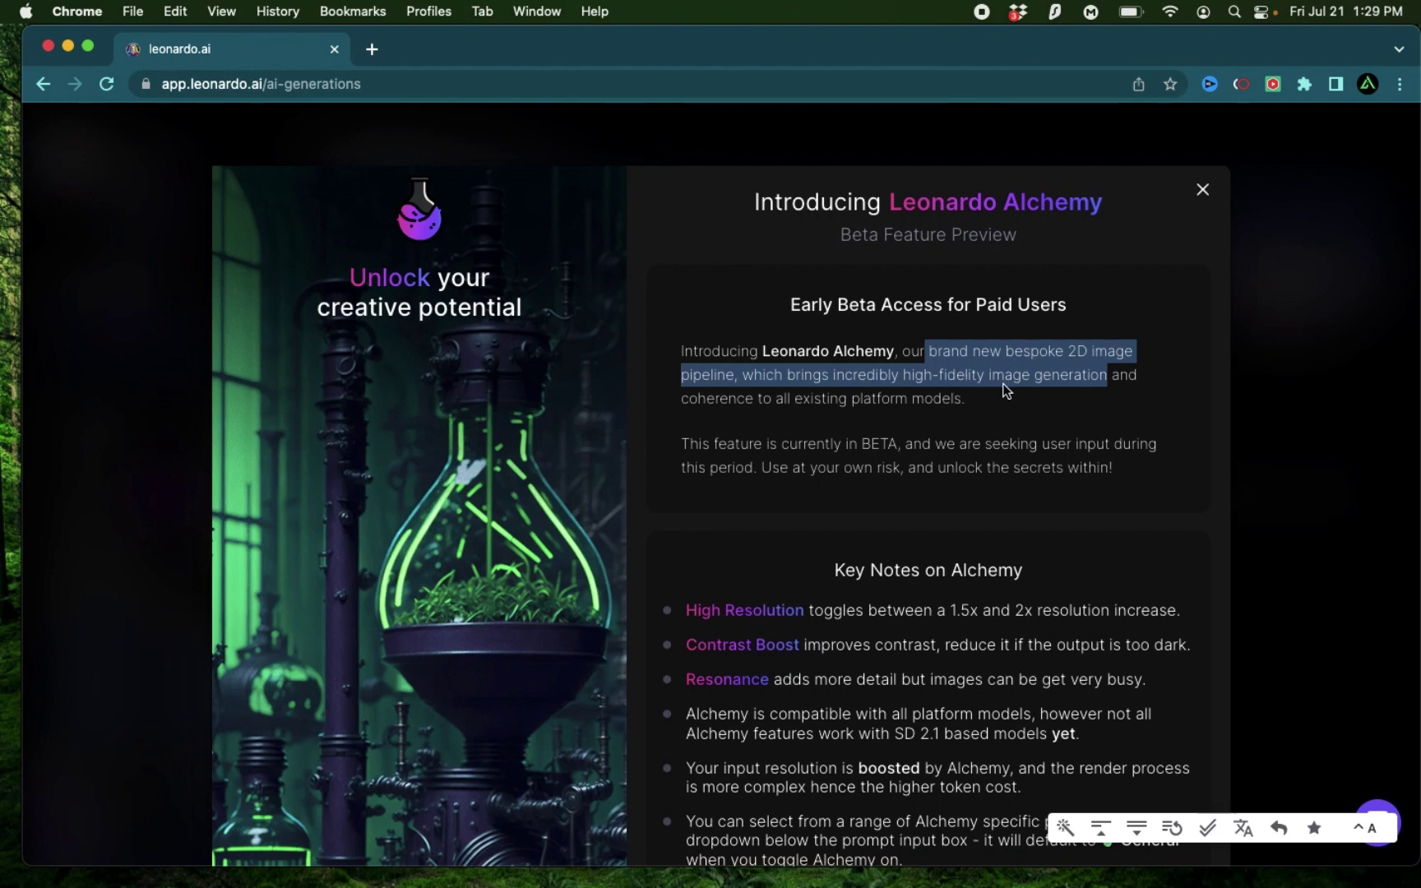
pyautogui.click(978, 436)
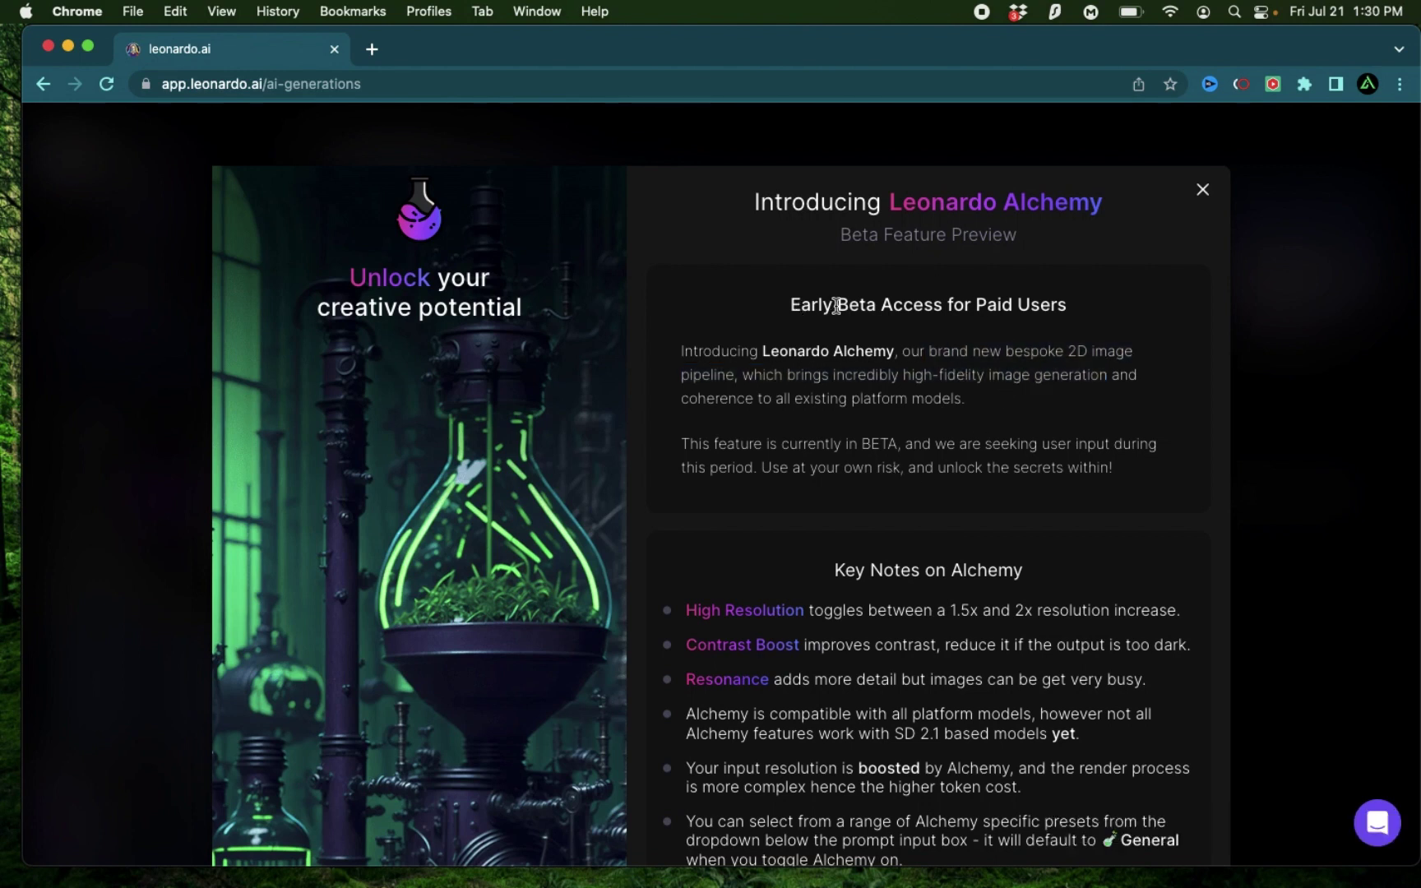
pyautogui.moveTo(837, 306); pyautogui.dragTo(1075, 311)
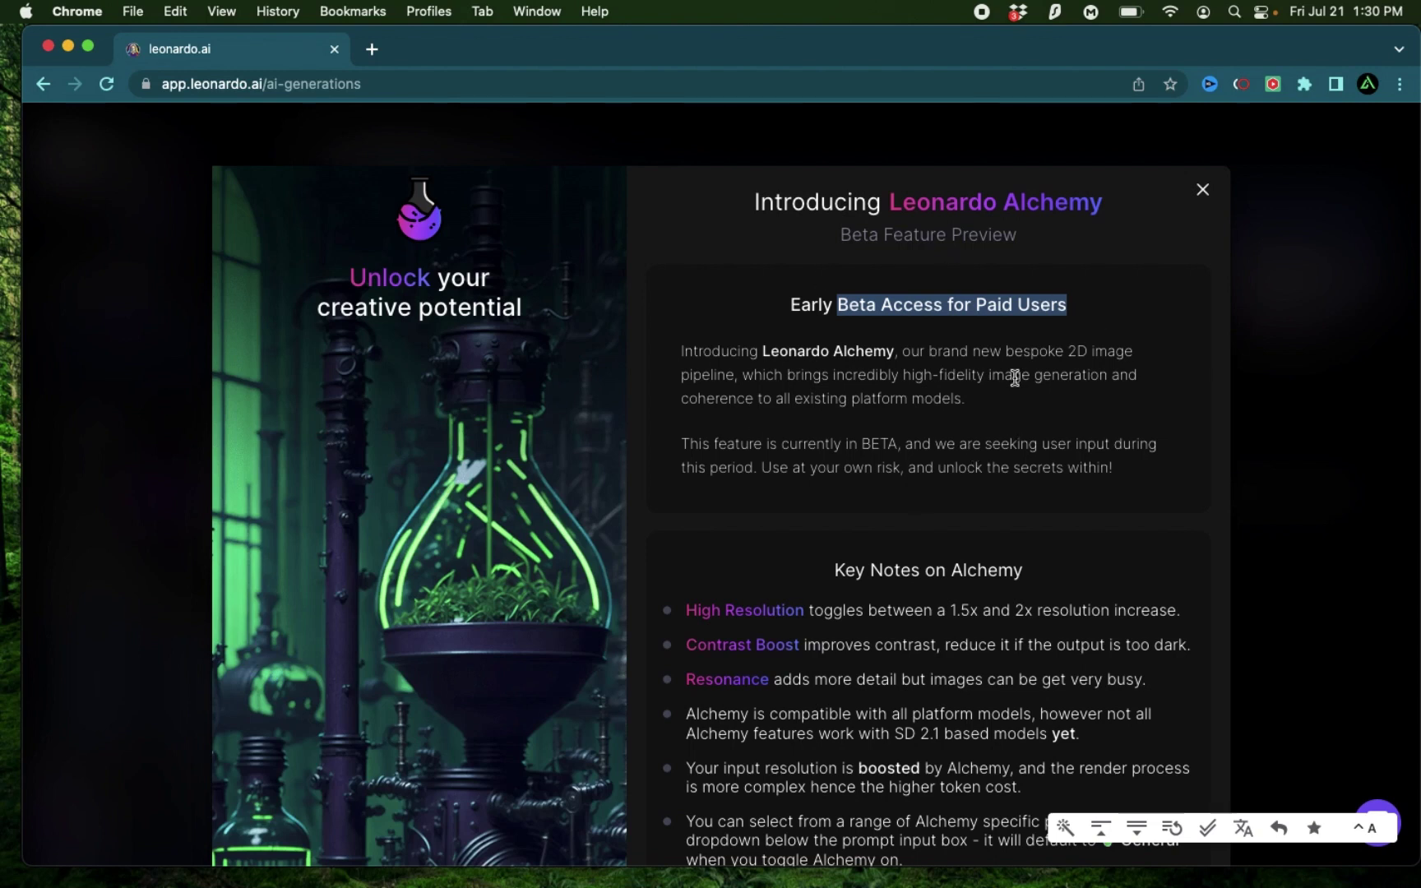
pyautogui.scroll(-5, 970, 434)
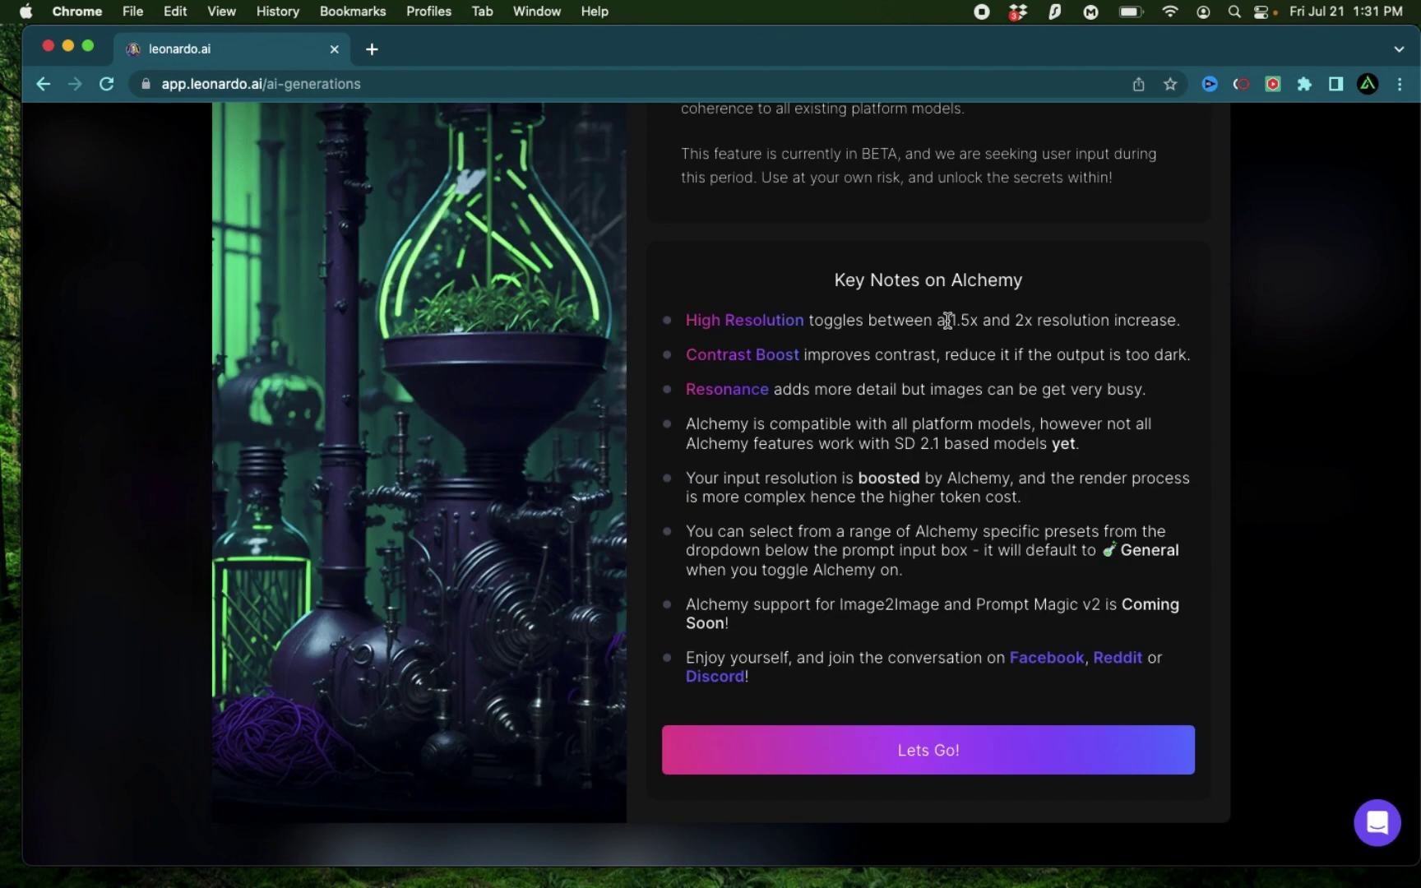
pyautogui.moveTo(948, 320); pyautogui.dragTo(1177, 320)
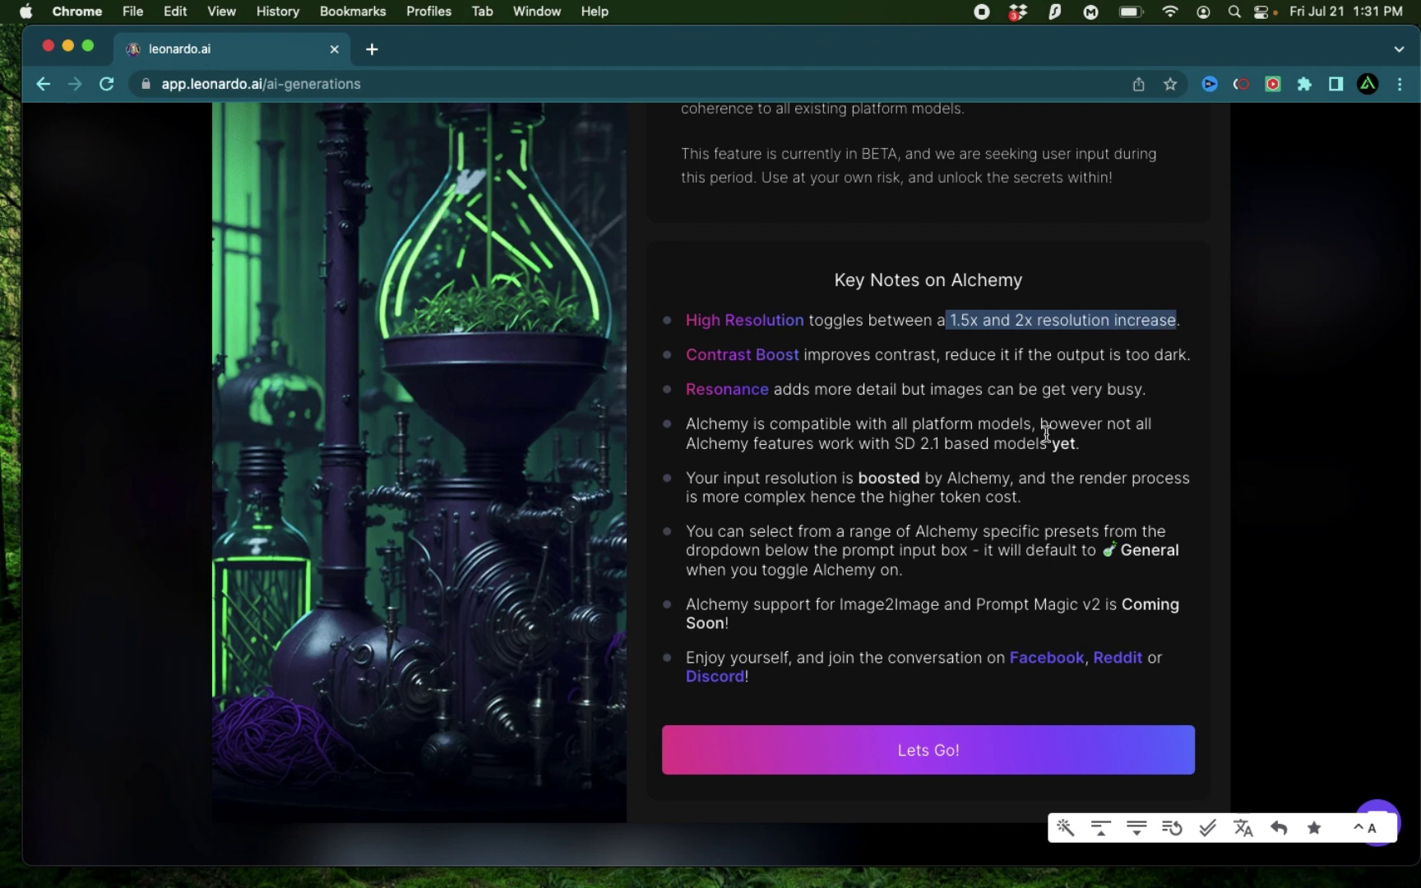
pyautogui.click(690, 354)
pyautogui.moveTo(690, 354); pyautogui.dragTo(798, 354)
pyautogui.click(692, 393)
pyautogui.moveTo(692, 393); pyautogui.dragTo(770, 390)
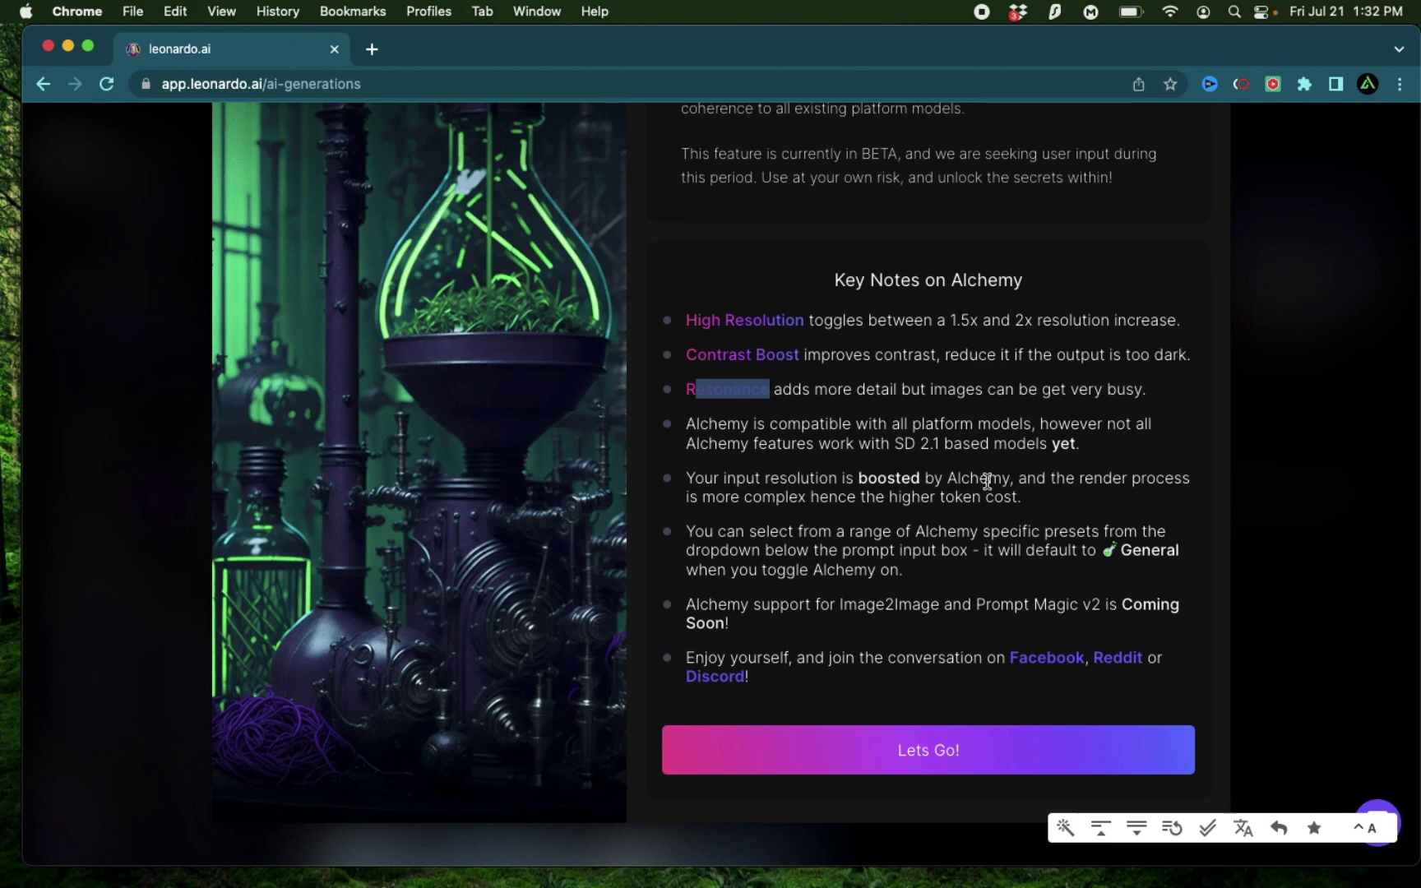
# Scroll back to the top of the notice and reread the Leonardo Alchemy title
pyautogui.scroll(5, 987, 481)
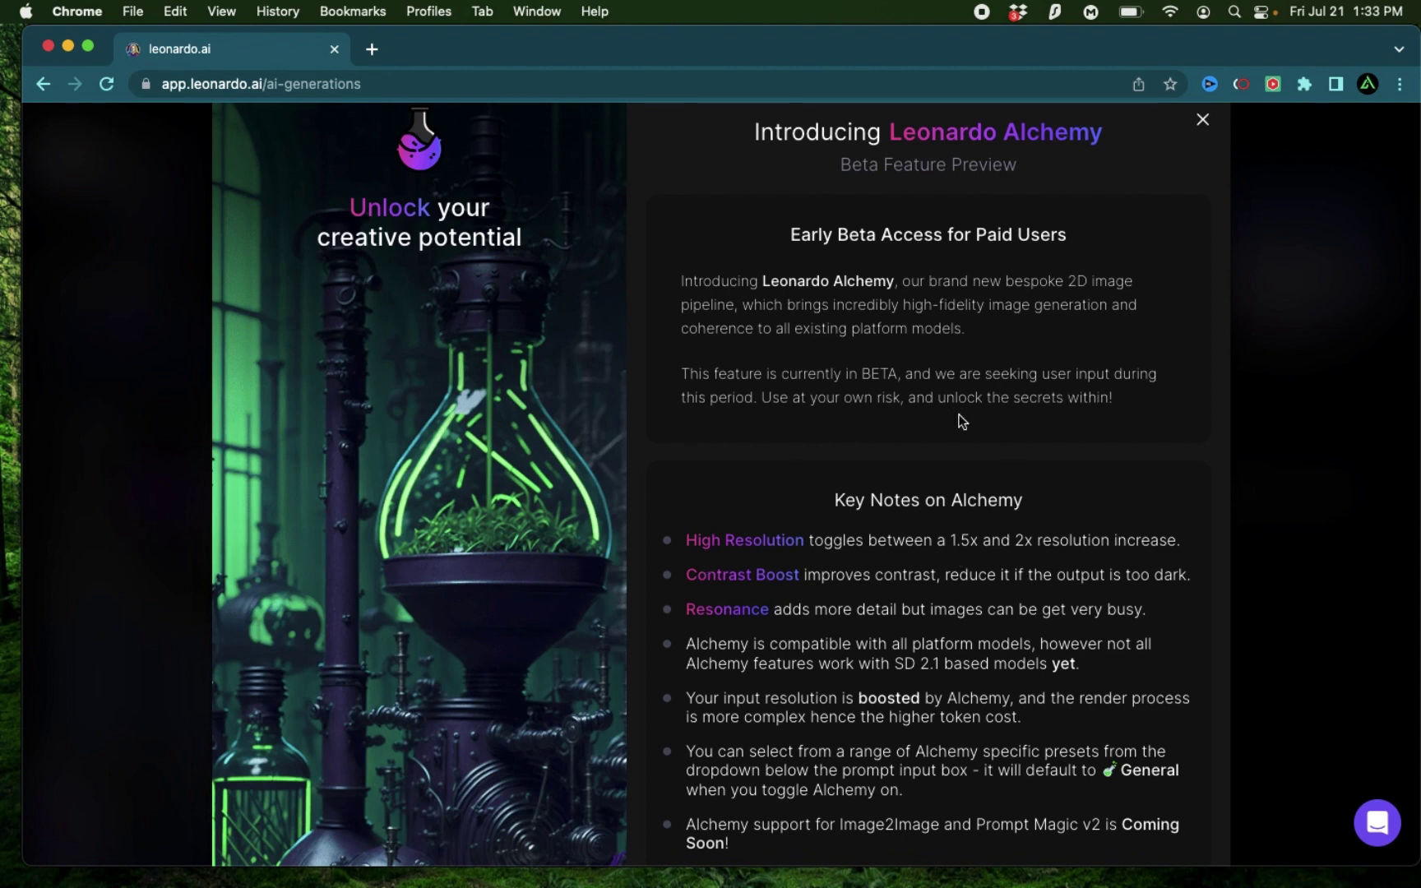
pyautogui.scroll(1, 963, 421)
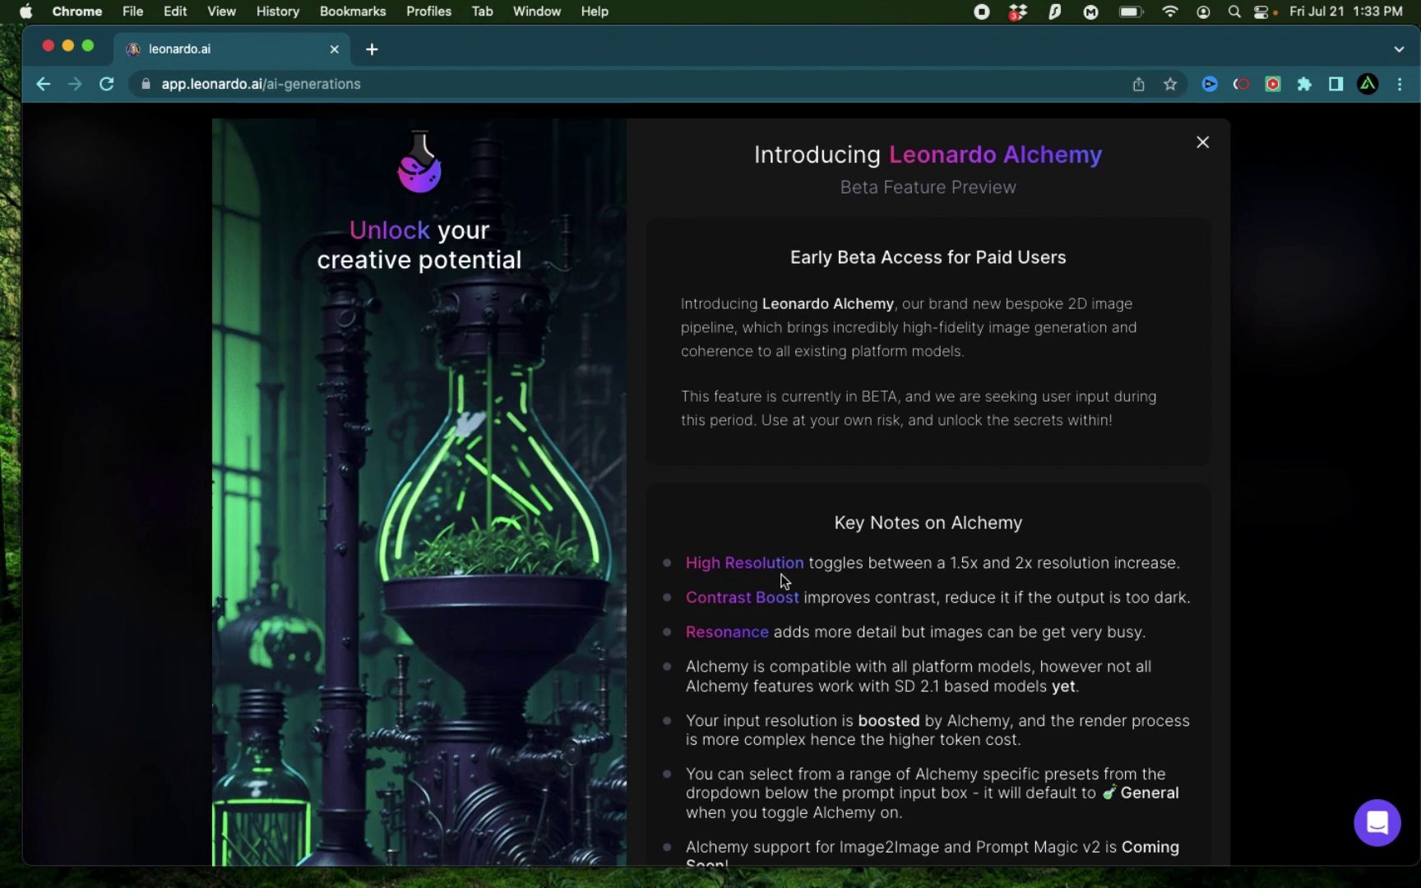
pyautogui.moveTo(886, 157); pyautogui.dragTo(1110, 159)
pyautogui.click(985, 383)
pyautogui.scroll(-1, 985, 381)
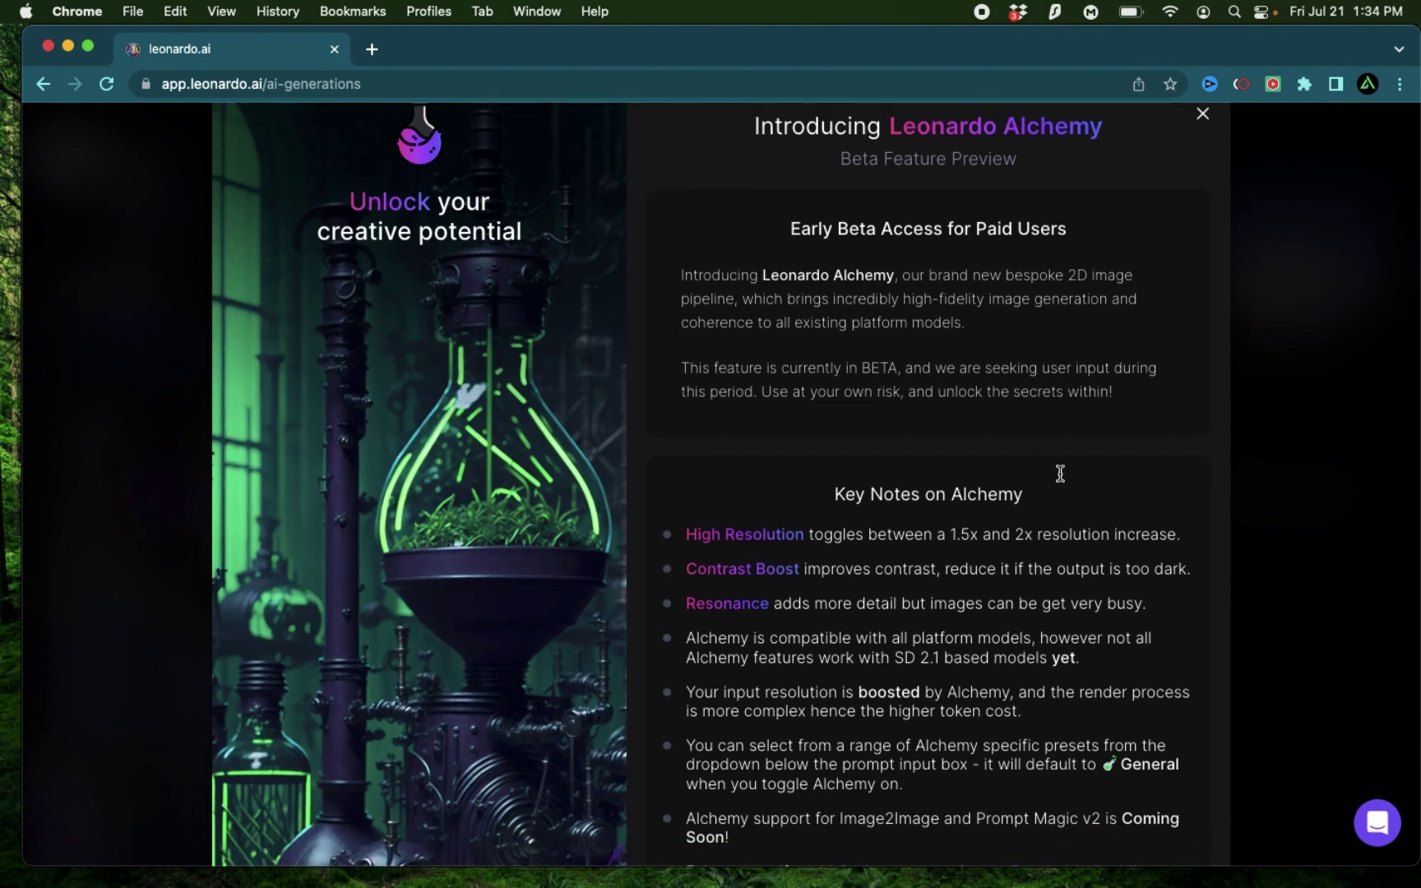
pyautogui.scroll(2, 980, 409)
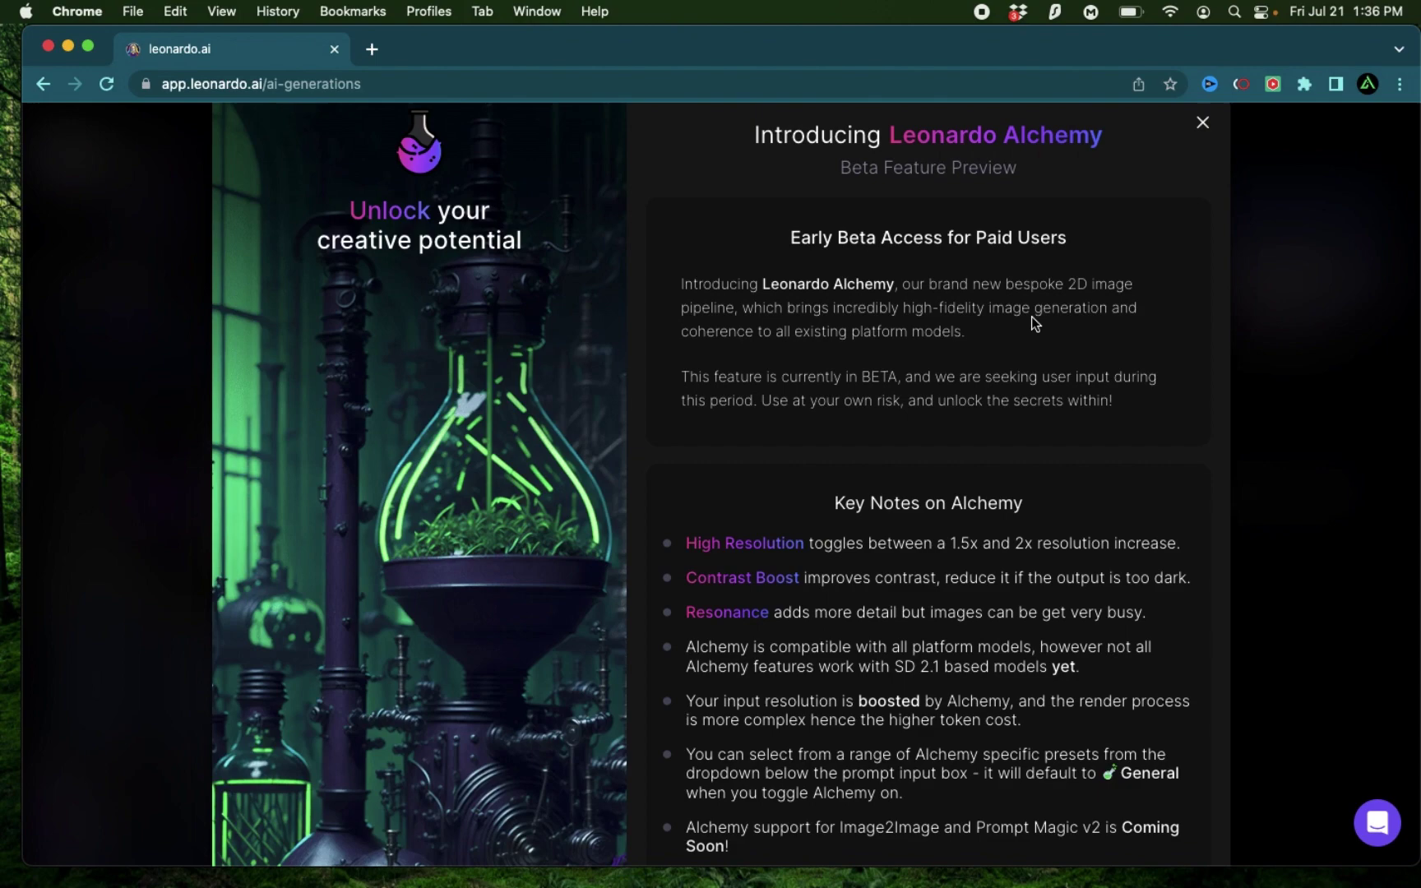
# Browse the Leonardo AI beginners playlist on YouTube, then switch back to the browser tabs
pyautogui.hotkey('ctrl', 'Left')
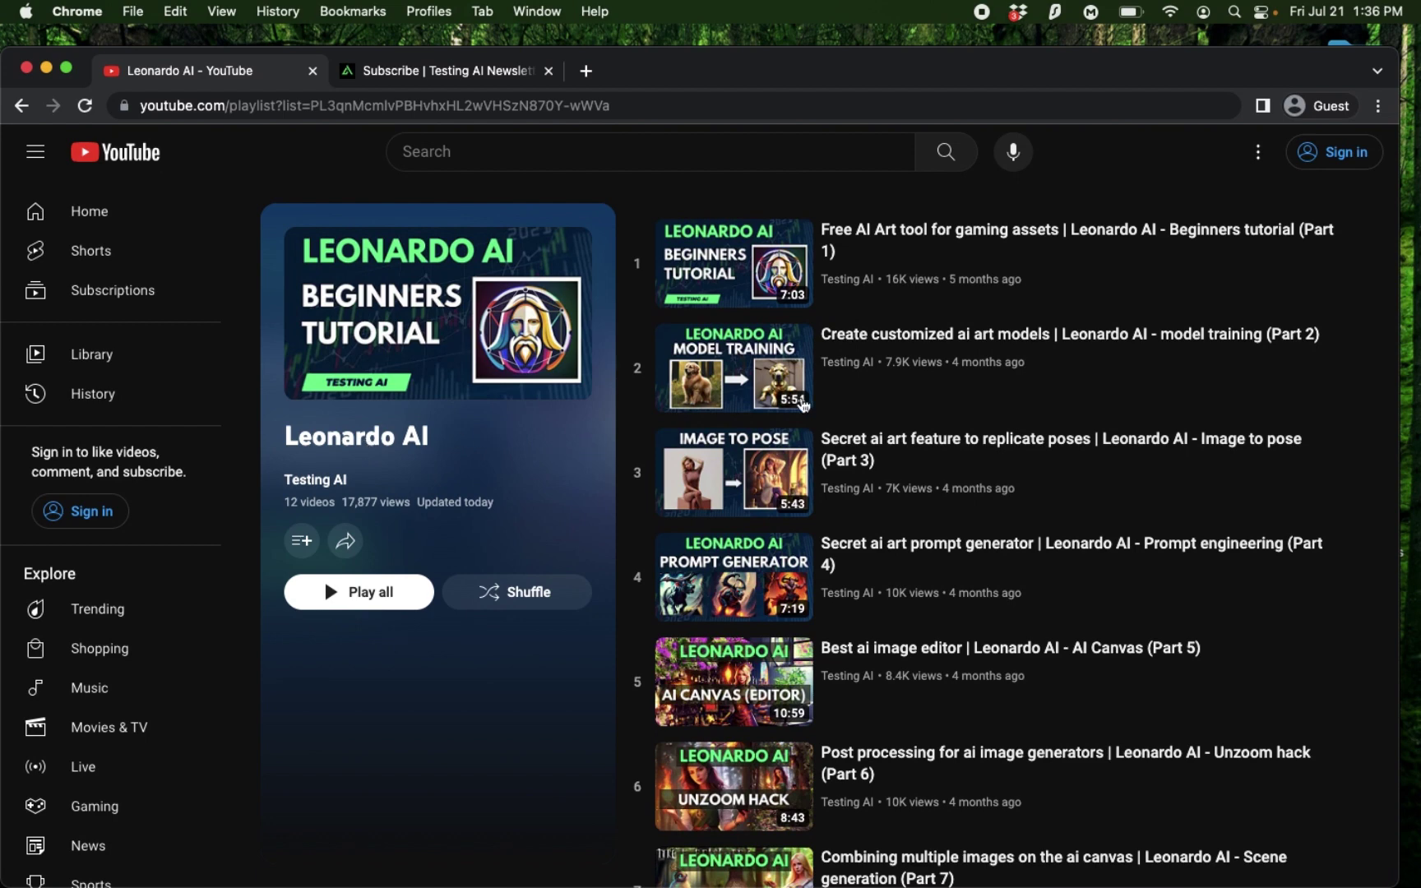
pyautogui.scroll(-3, 1009, 555)
pyautogui.scroll(3, 905, 658)
pyautogui.scroll(-6, 1034, 491)
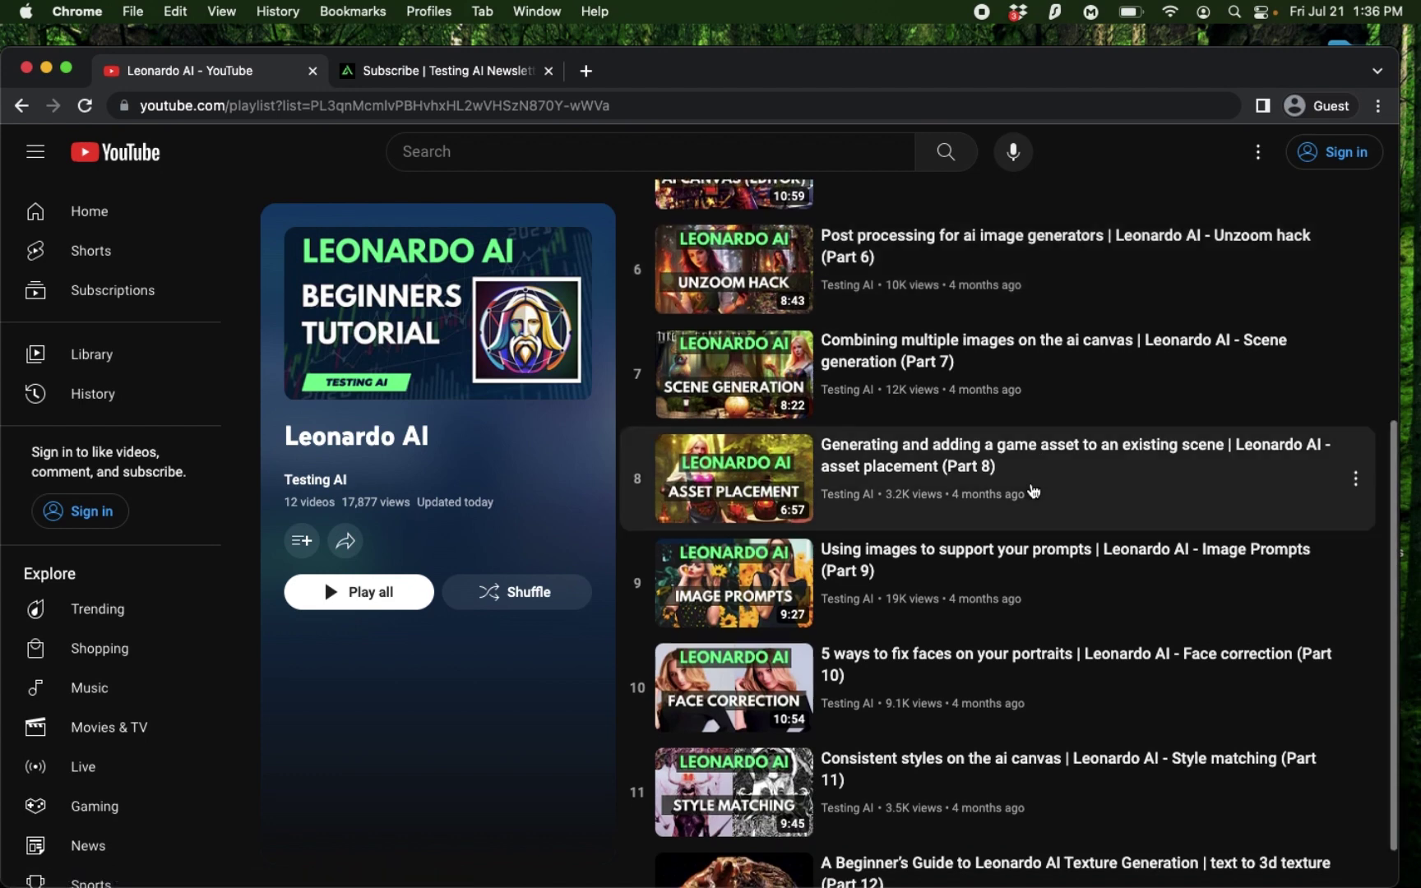
pyautogui.scroll(-2, 371, 714)
pyautogui.hotkey('ctrl', 'Tab')
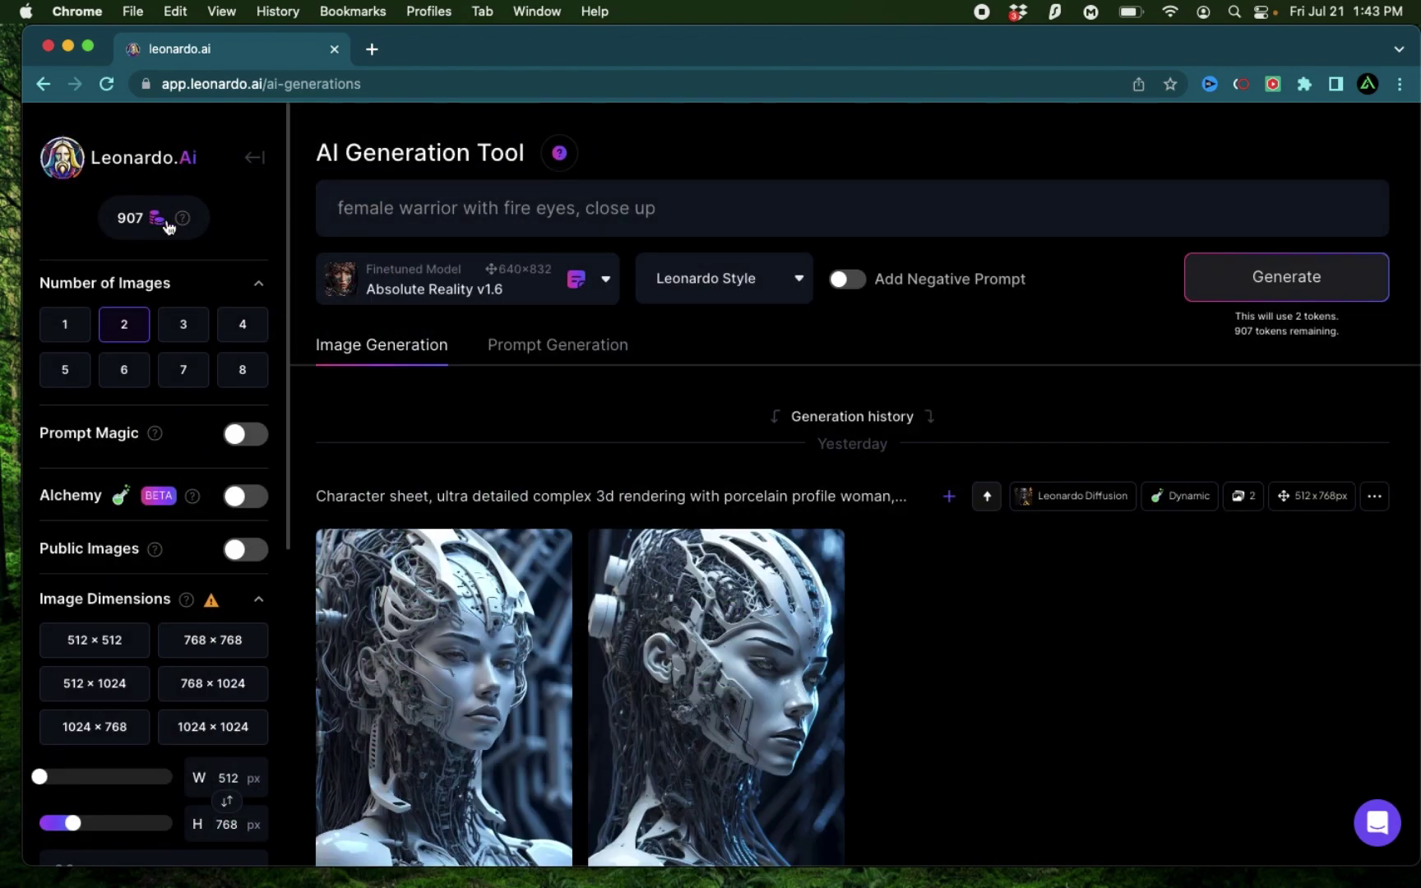
# Keep Absolute Reality v1.6 as the model and set the output size to 1024 × 768
pyautogui.scroll(-2, 226, 482)
pyautogui.scroll(2, 175, 474)
pyautogui.scroll(5, 83, 474)
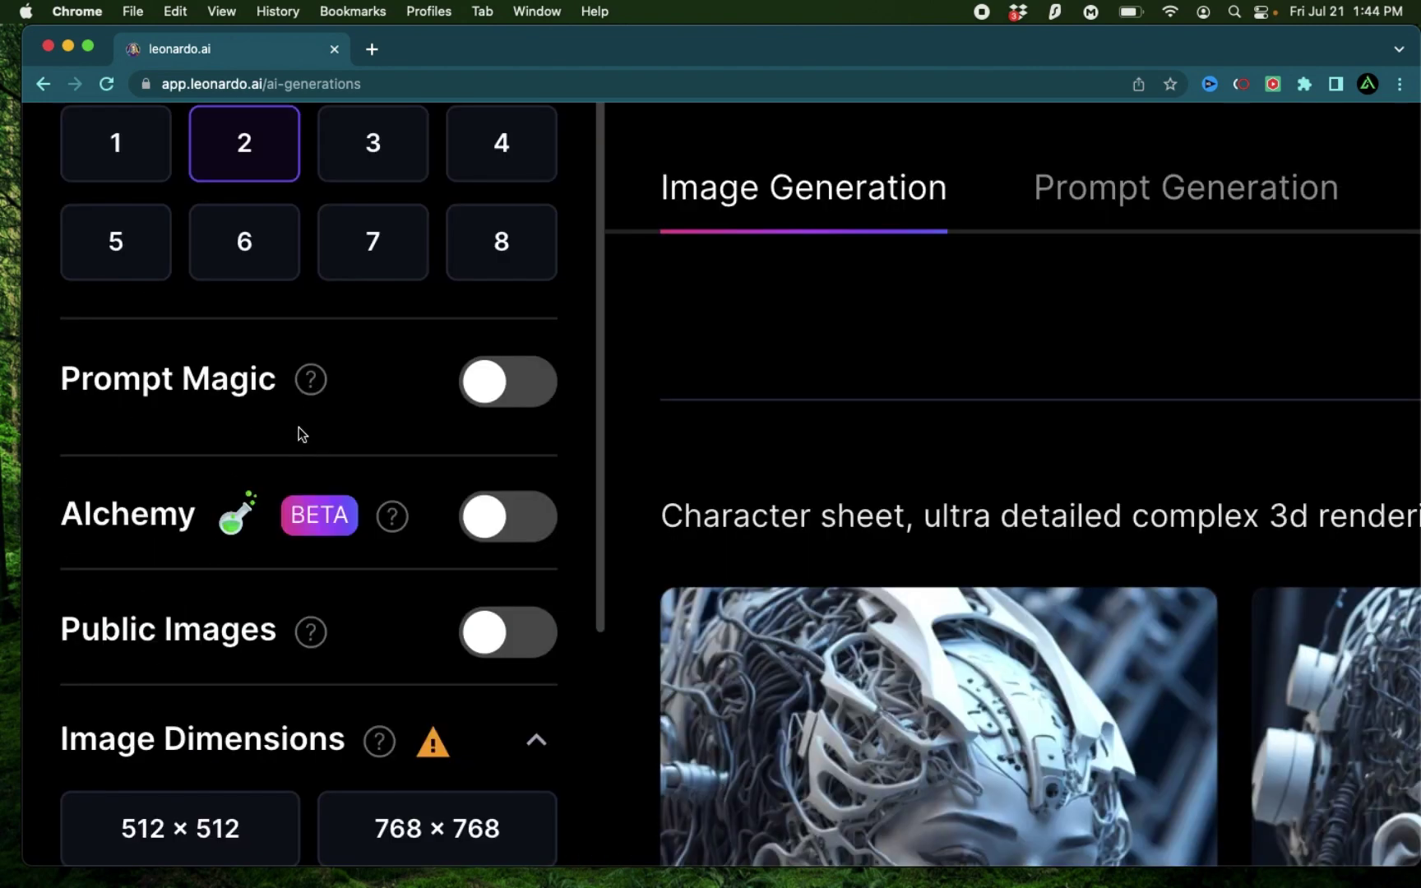
pyautogui.scroll(-5, 299, 426)
pyautogui.scroll(-1, 299, 426)
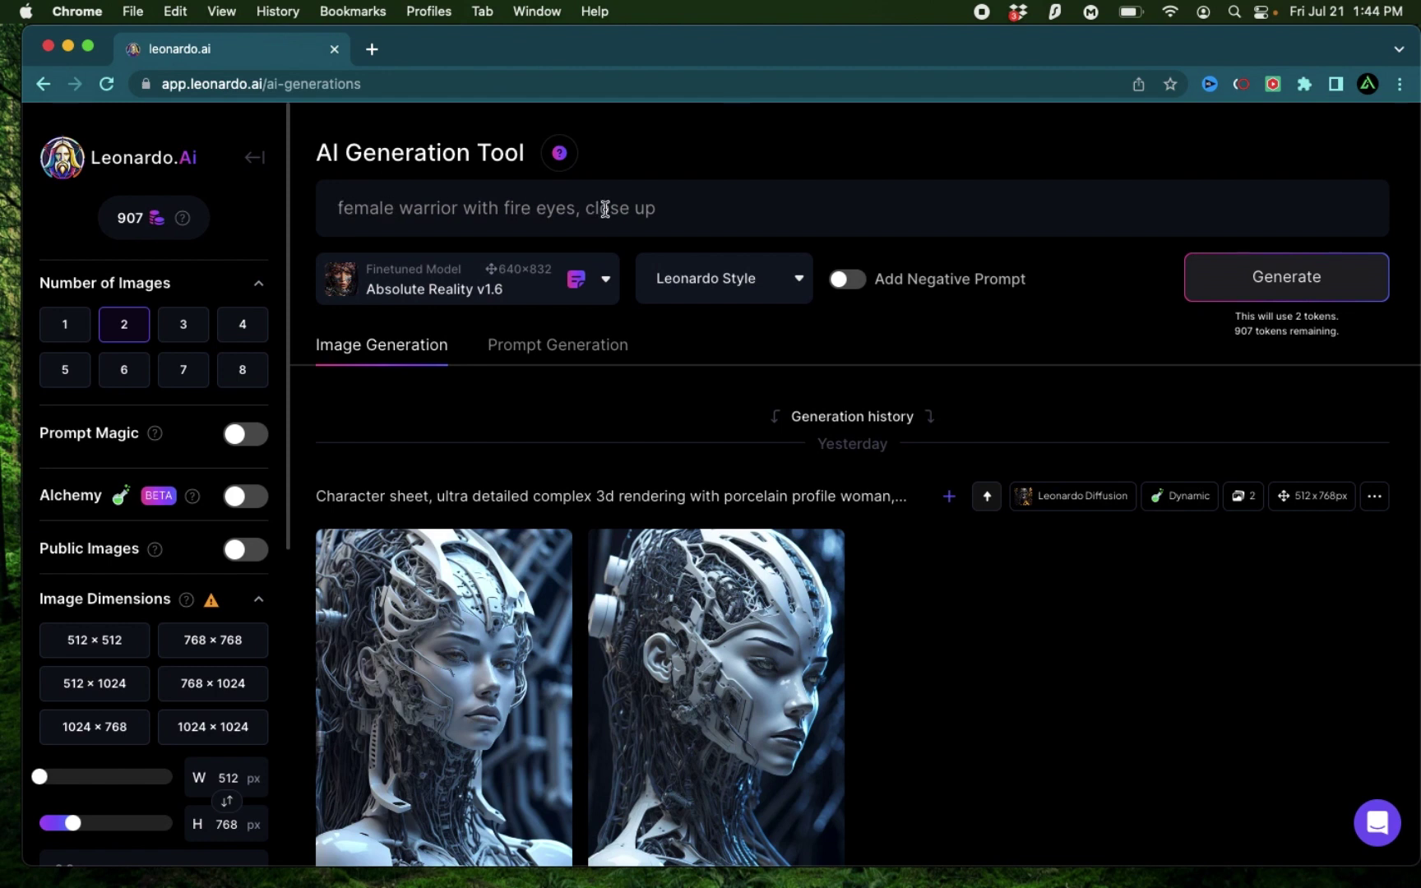
pyautogui.click(488, 290)
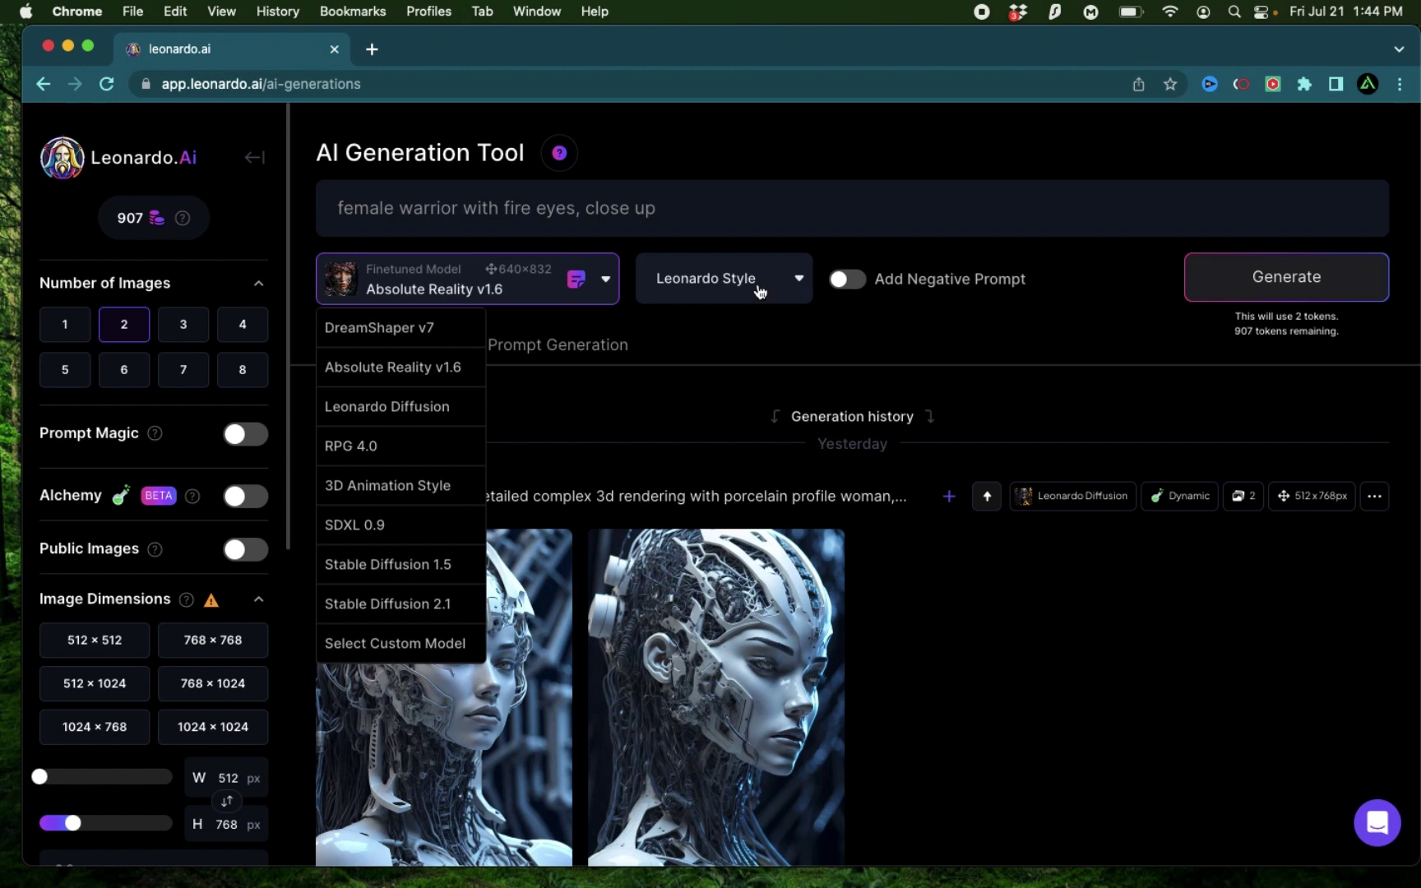
pyautogui.click(934, 319)
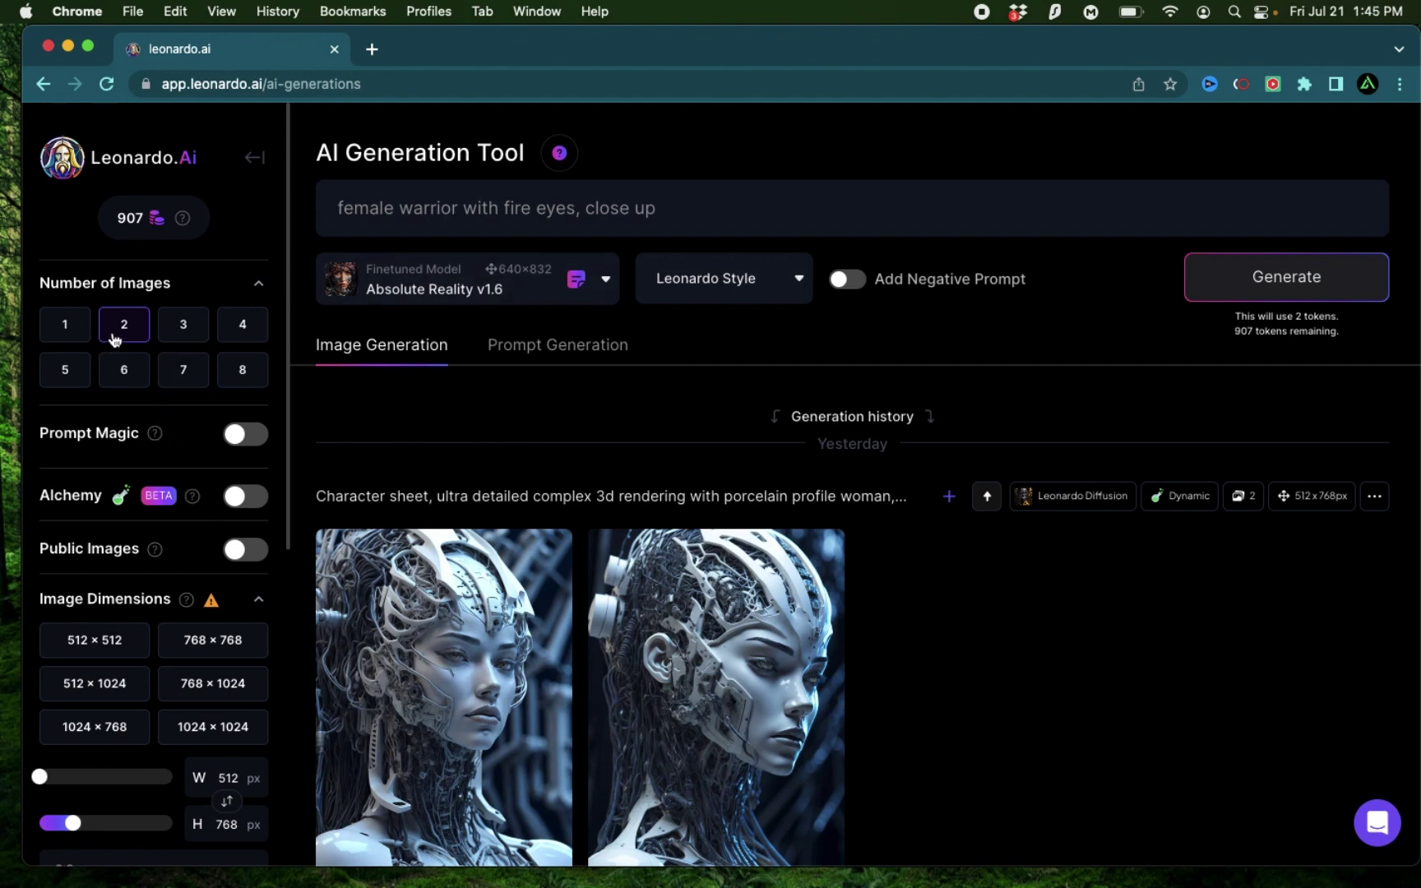
pyautogui.click(110, 732)
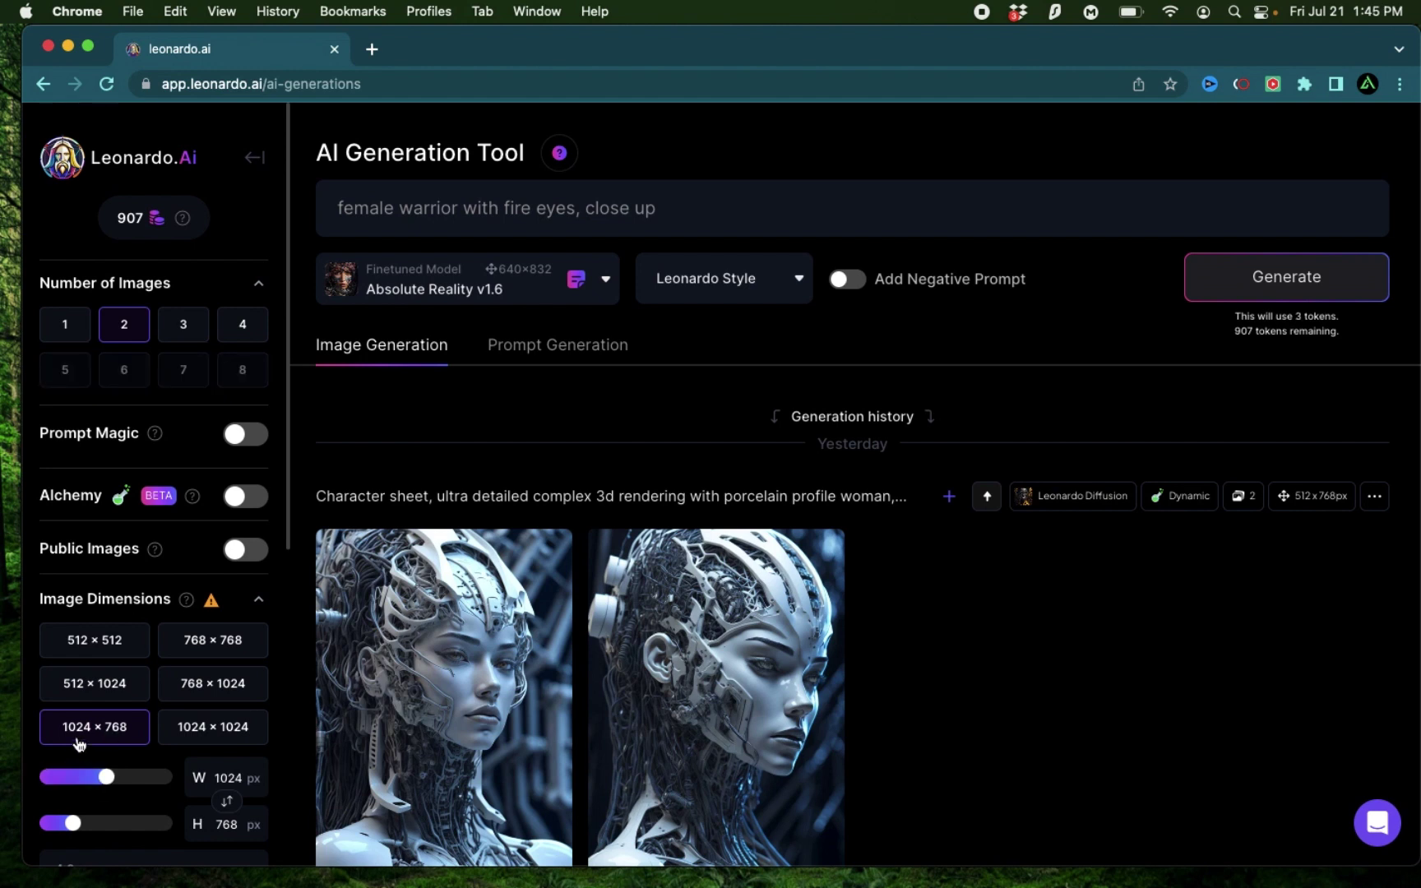
# Generate the fire-warrior pair and compare both full size, ending on the gold-armoured one
pyautogui.click(1288, 297)
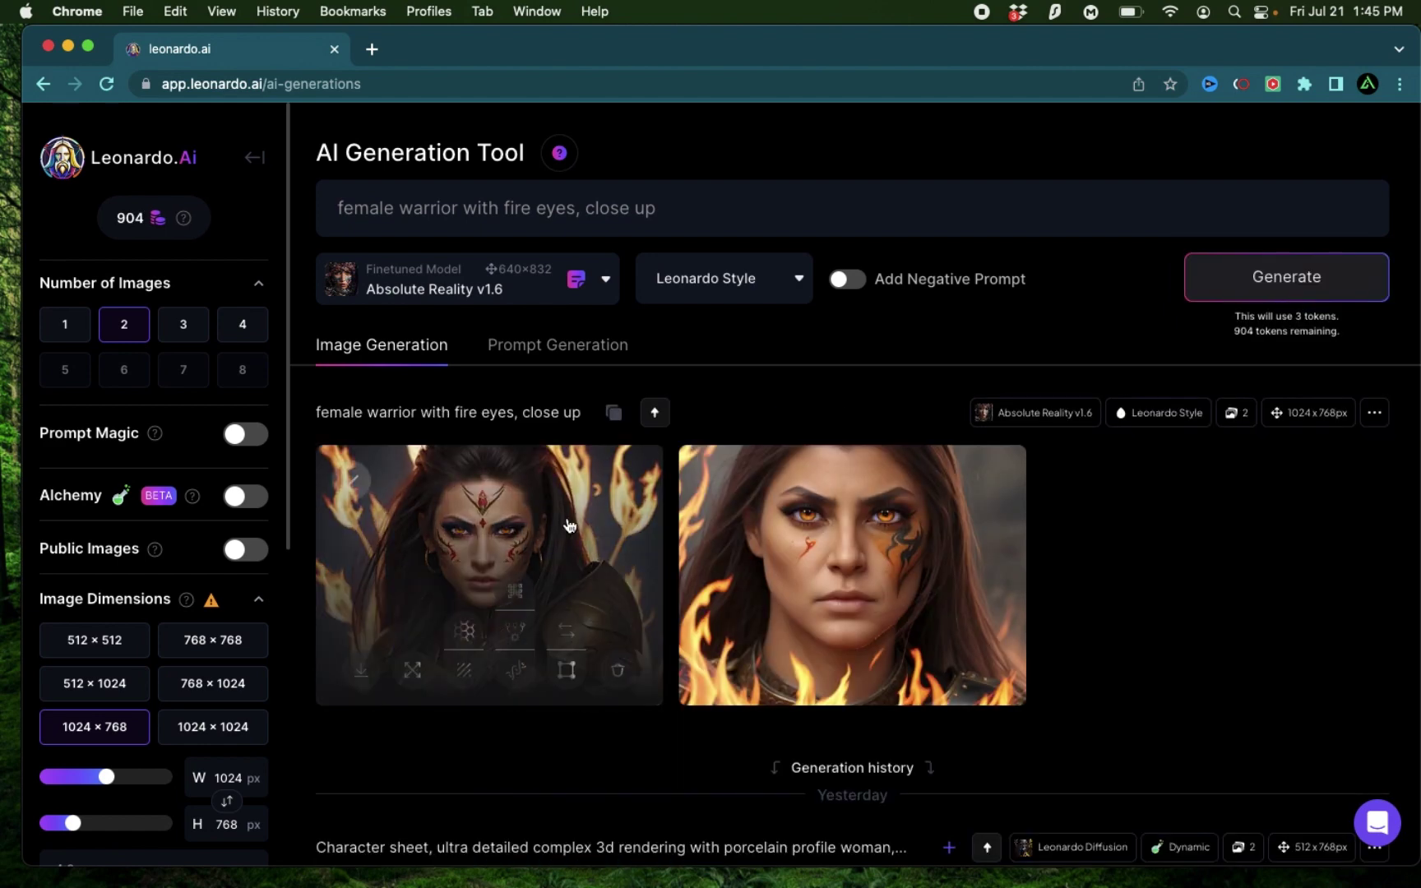
pyautogui.click(566, 518)
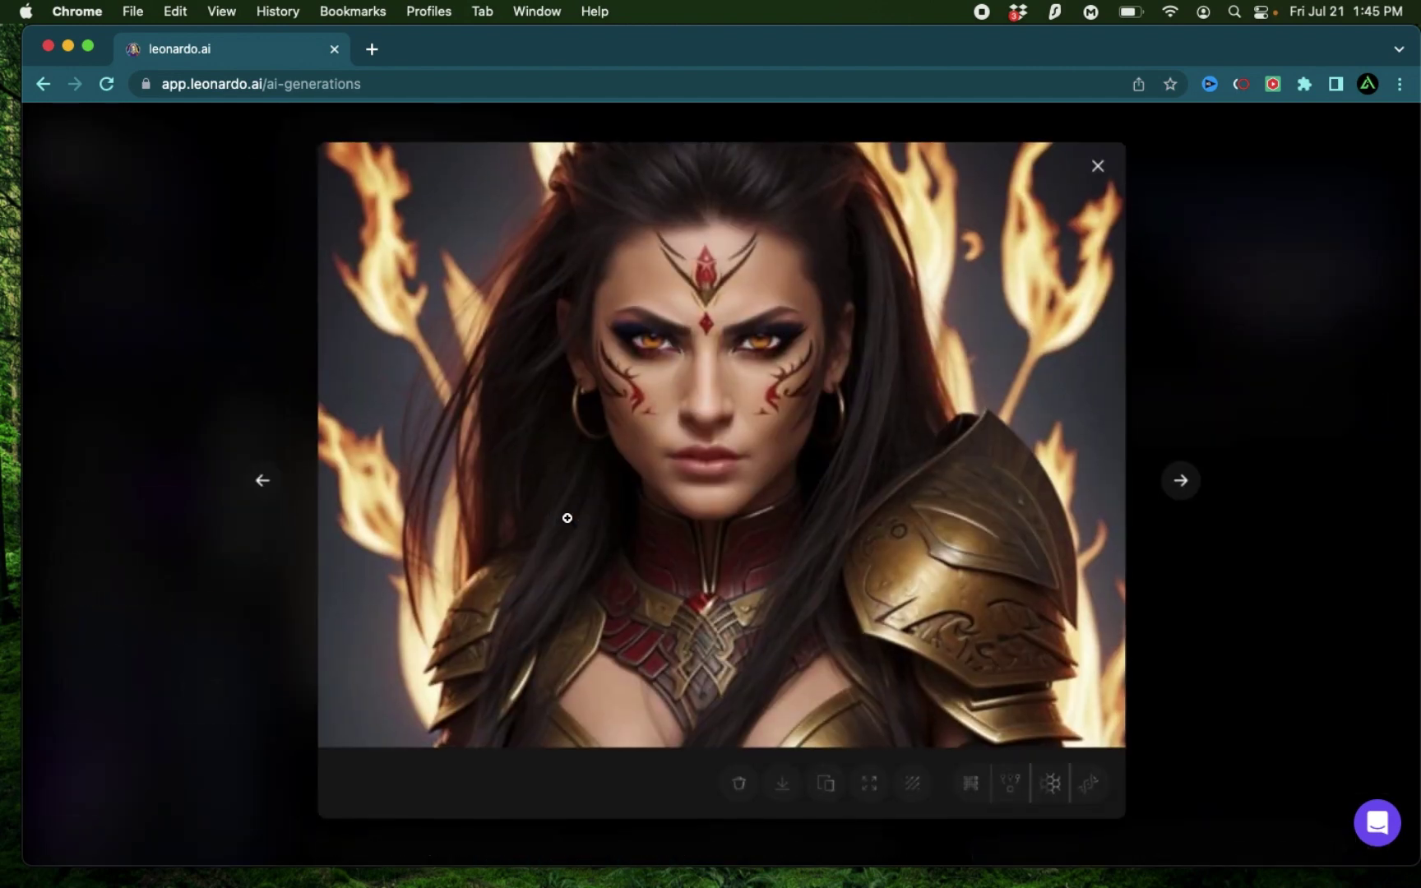
pyautogui.click(1182, 482)
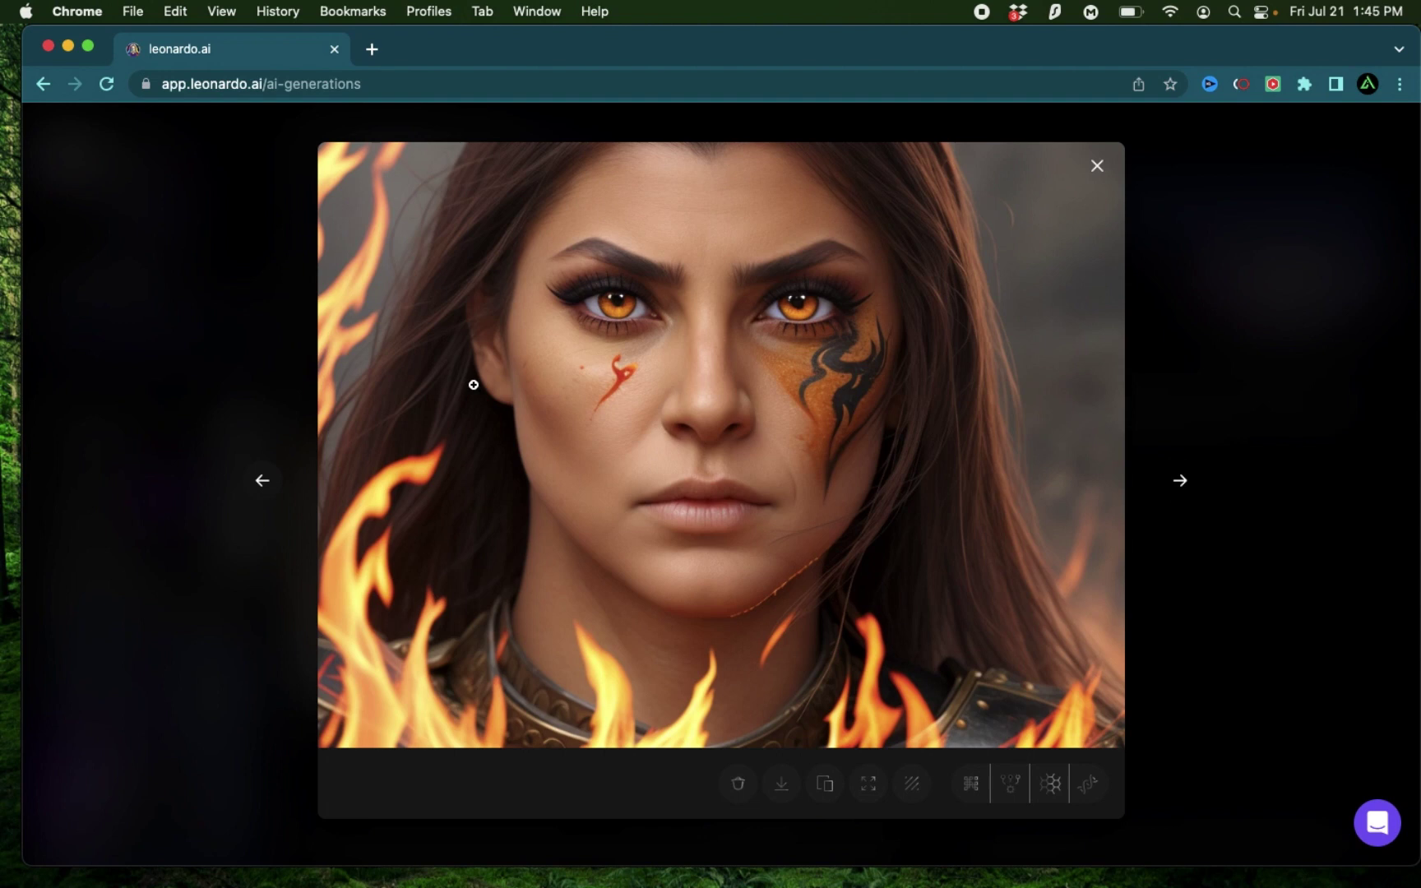
pyautogui.click(262, 482)
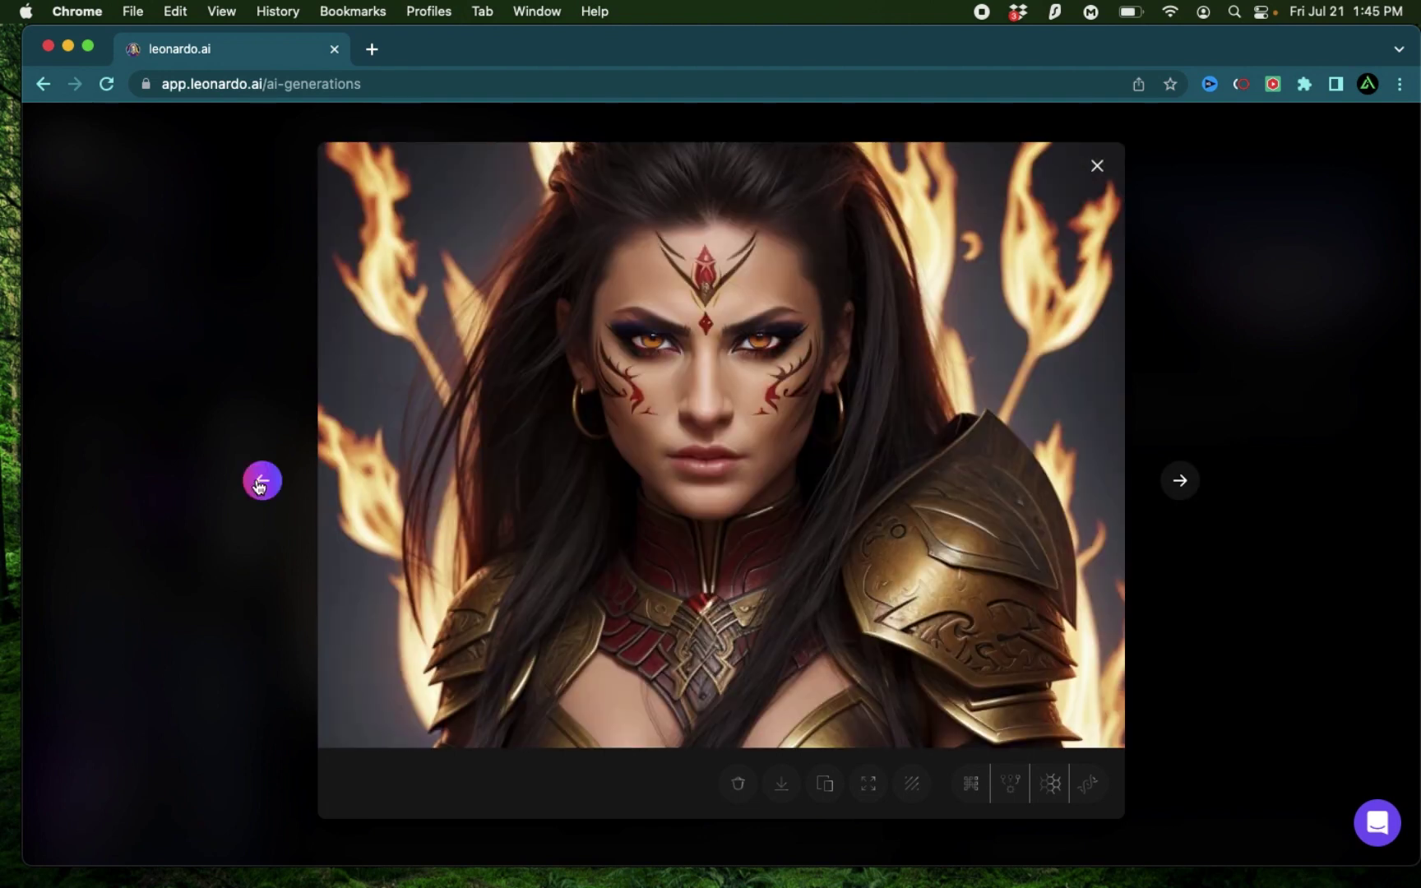
pyautogui.click(1179, 482)
# Creatively upscale the gold-armoured warrior, compare it with the original, and download the upscaled JPG
pyautogui.click(970, 792)
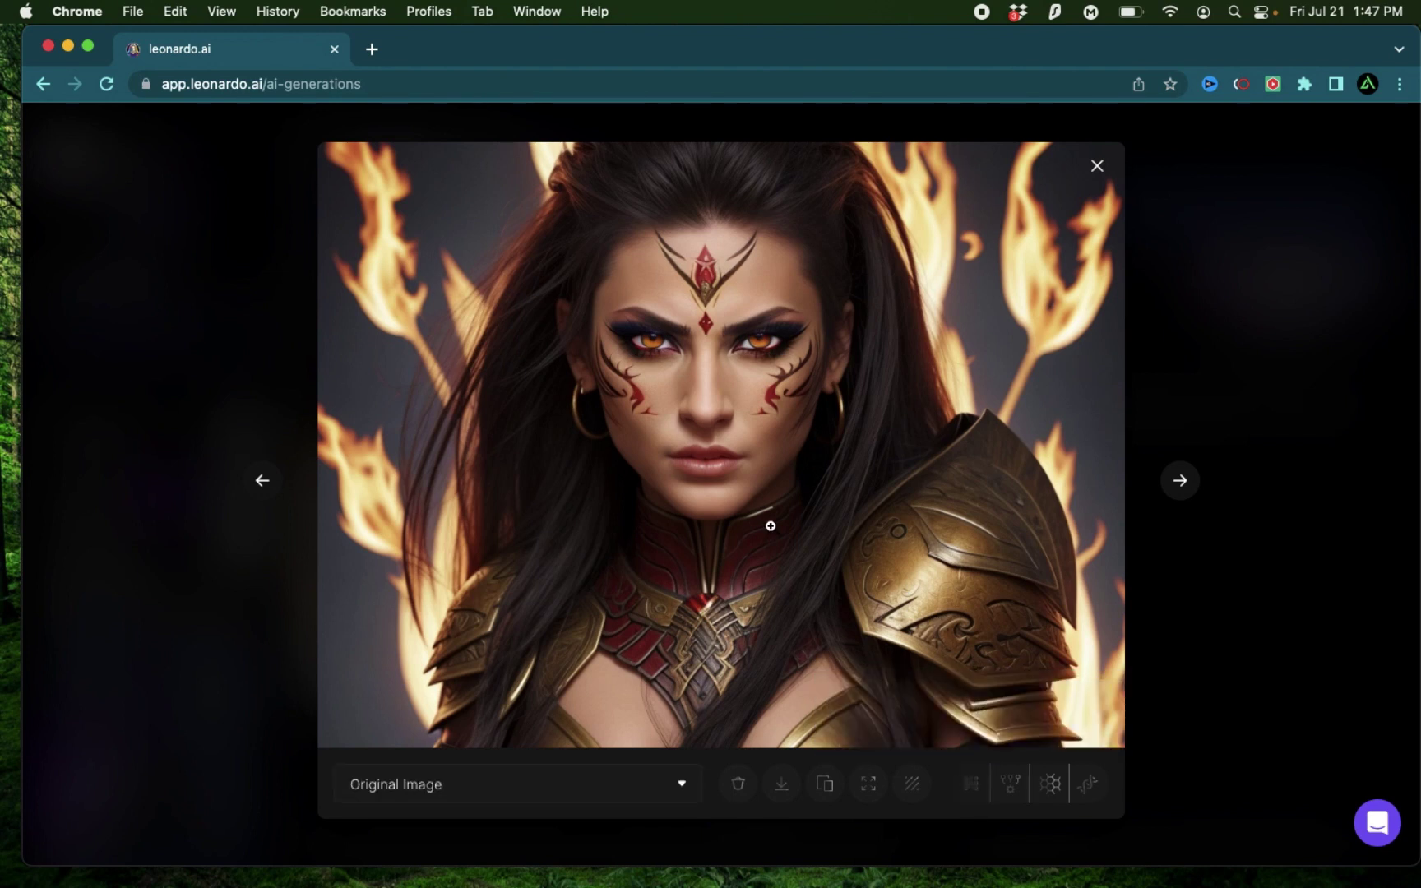
pyautogui.click(555, 790)
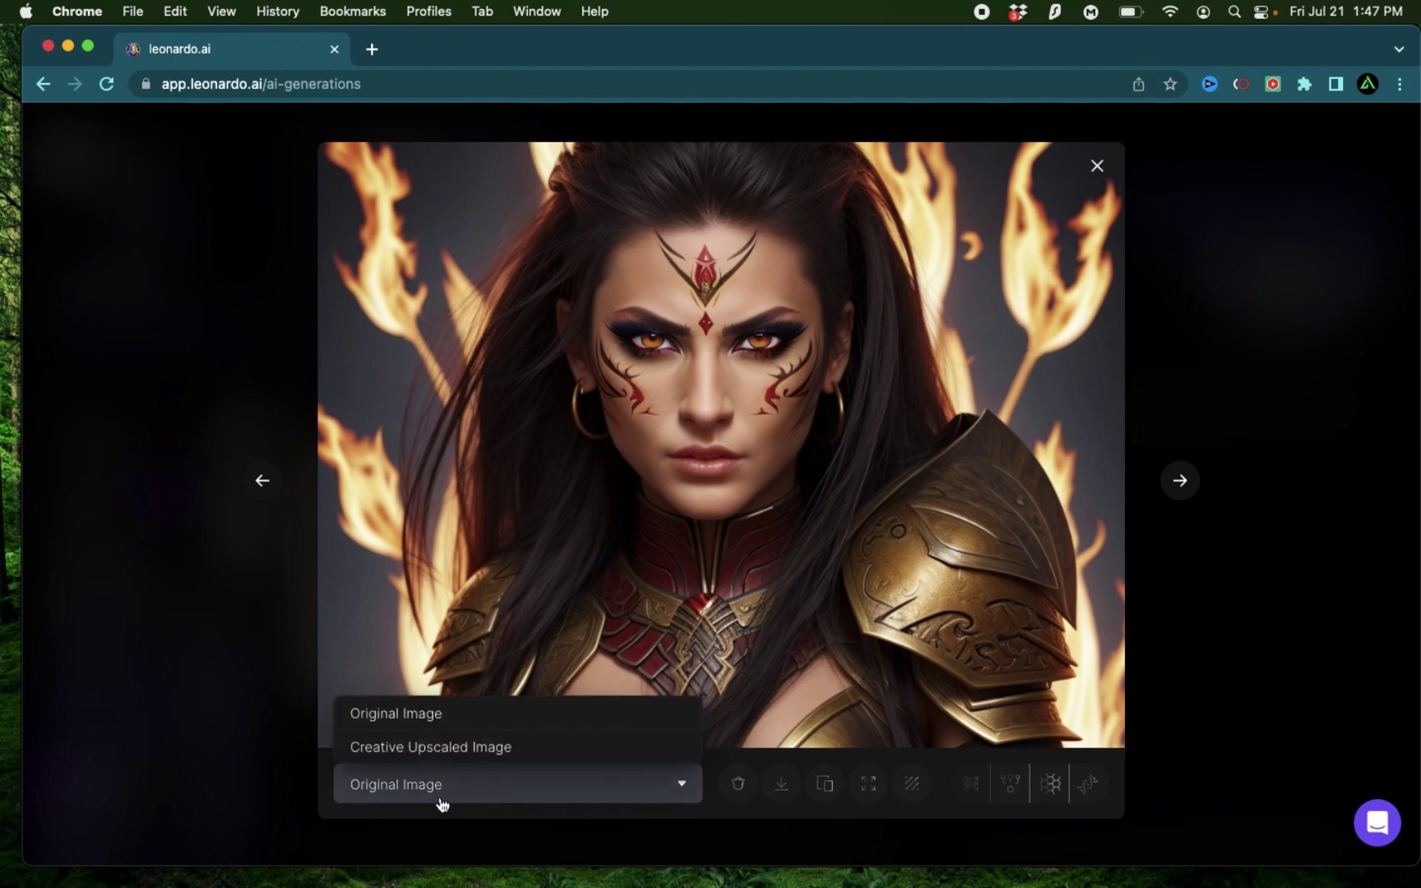
pyautogui.click(448, 749)
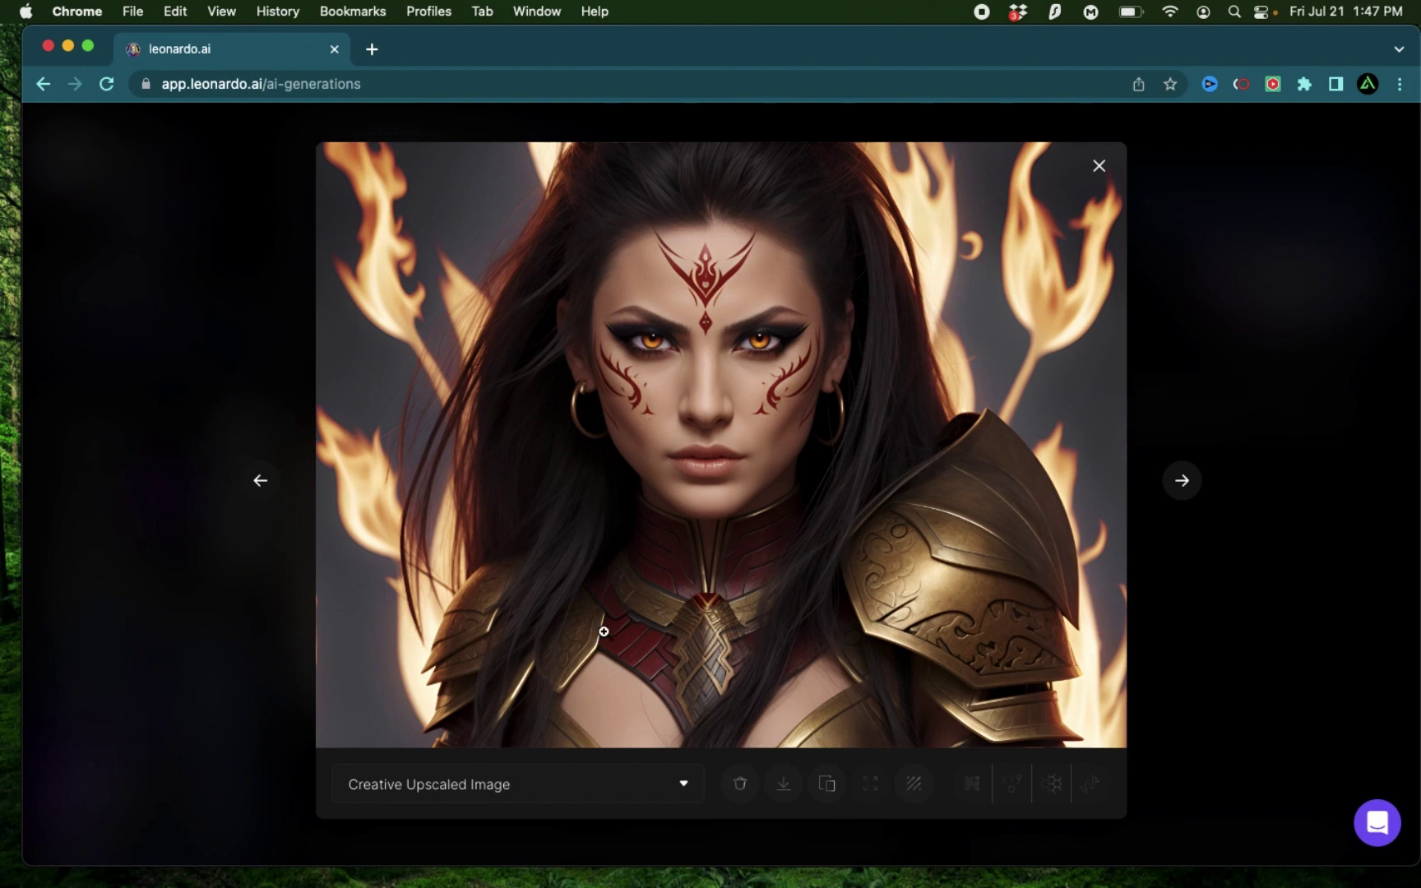
pyautogui.click(656, 785)
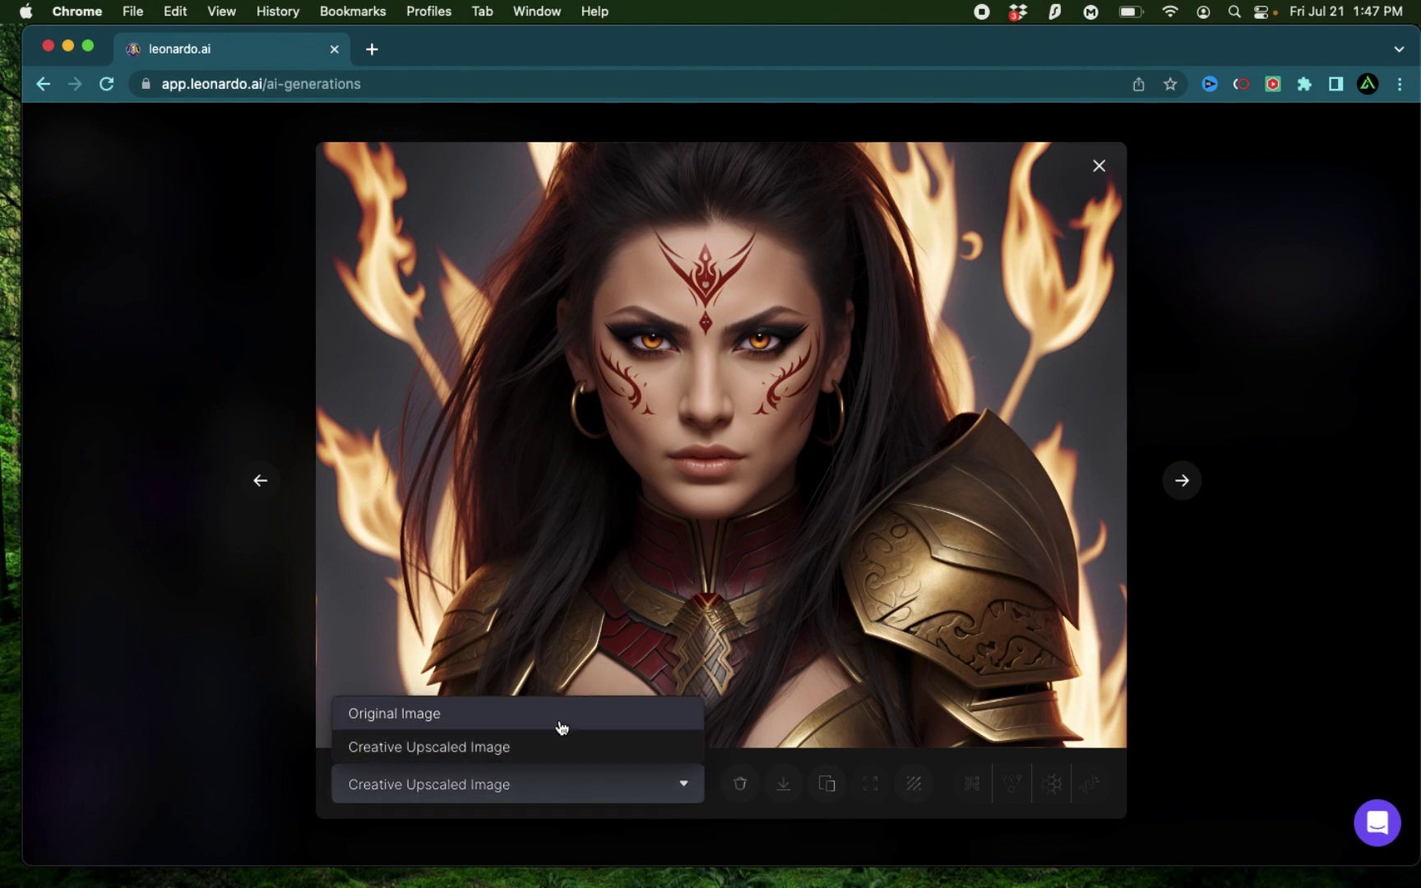
pyautogui.click(562, 727)
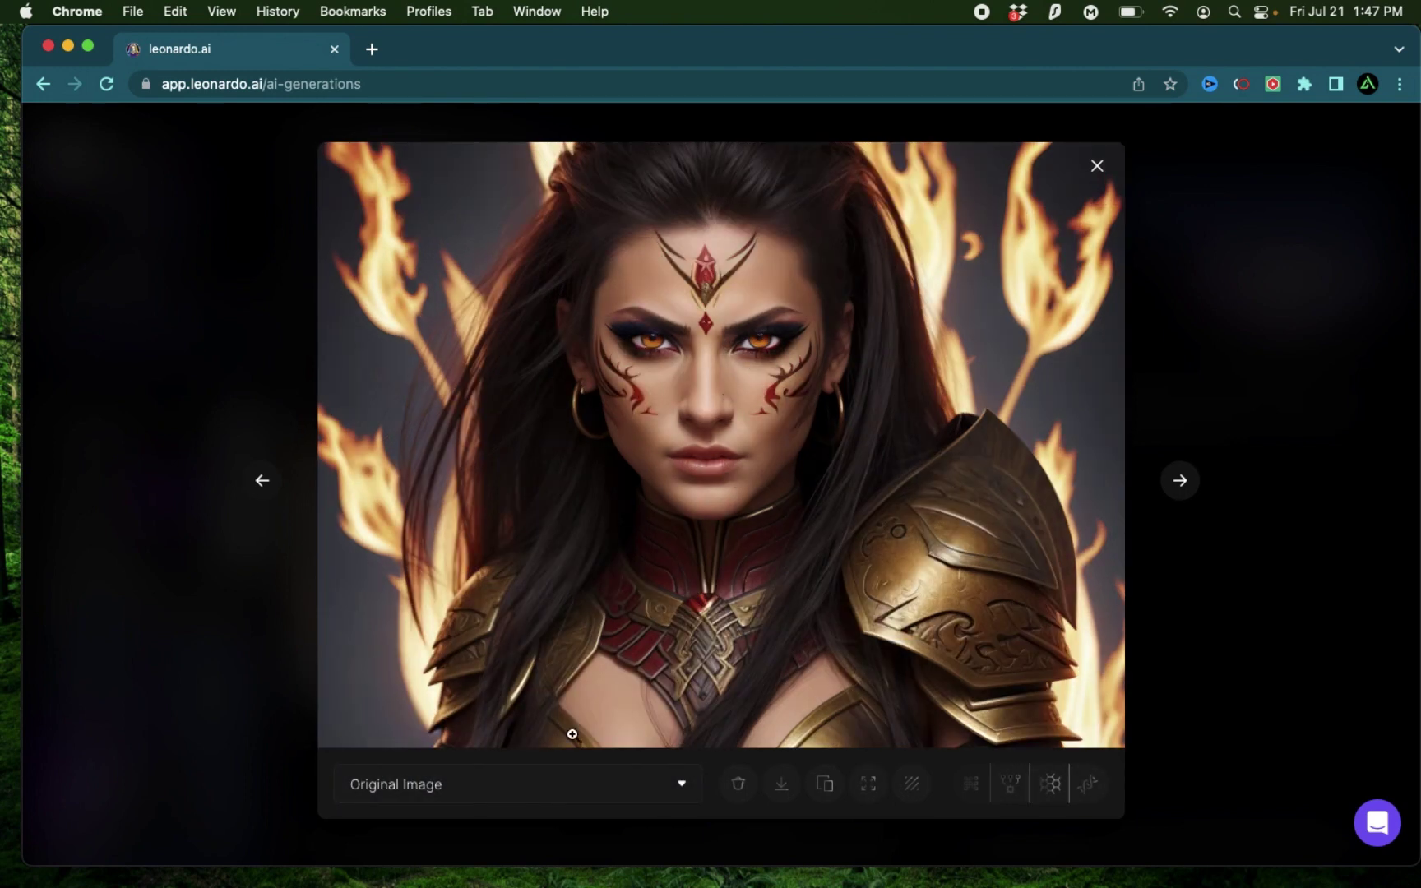
pyautogui.click(533, 794)
pyautogui.click(507, 749)
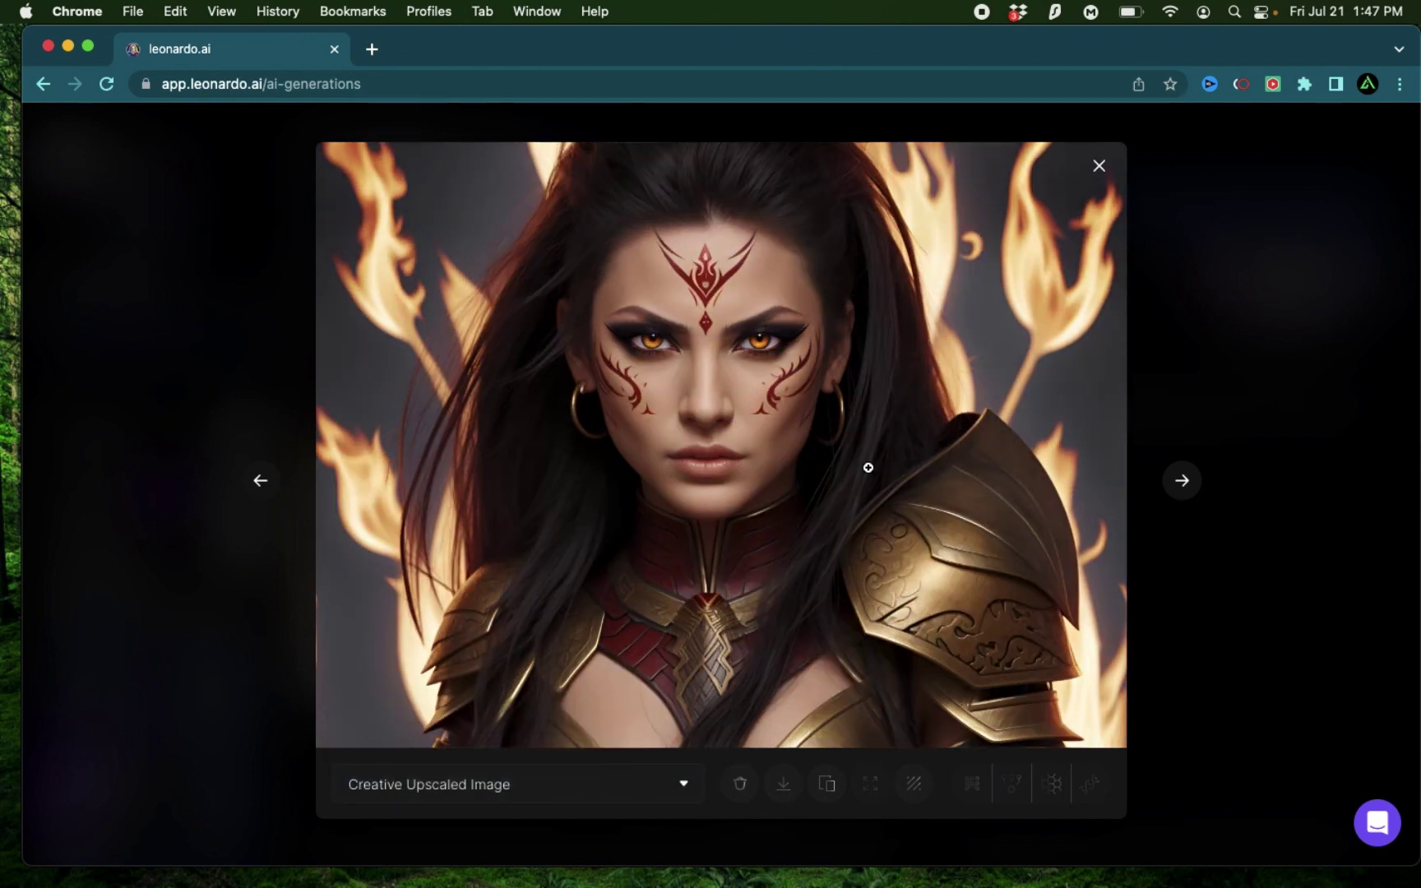
pyautogui.click(783, 789)
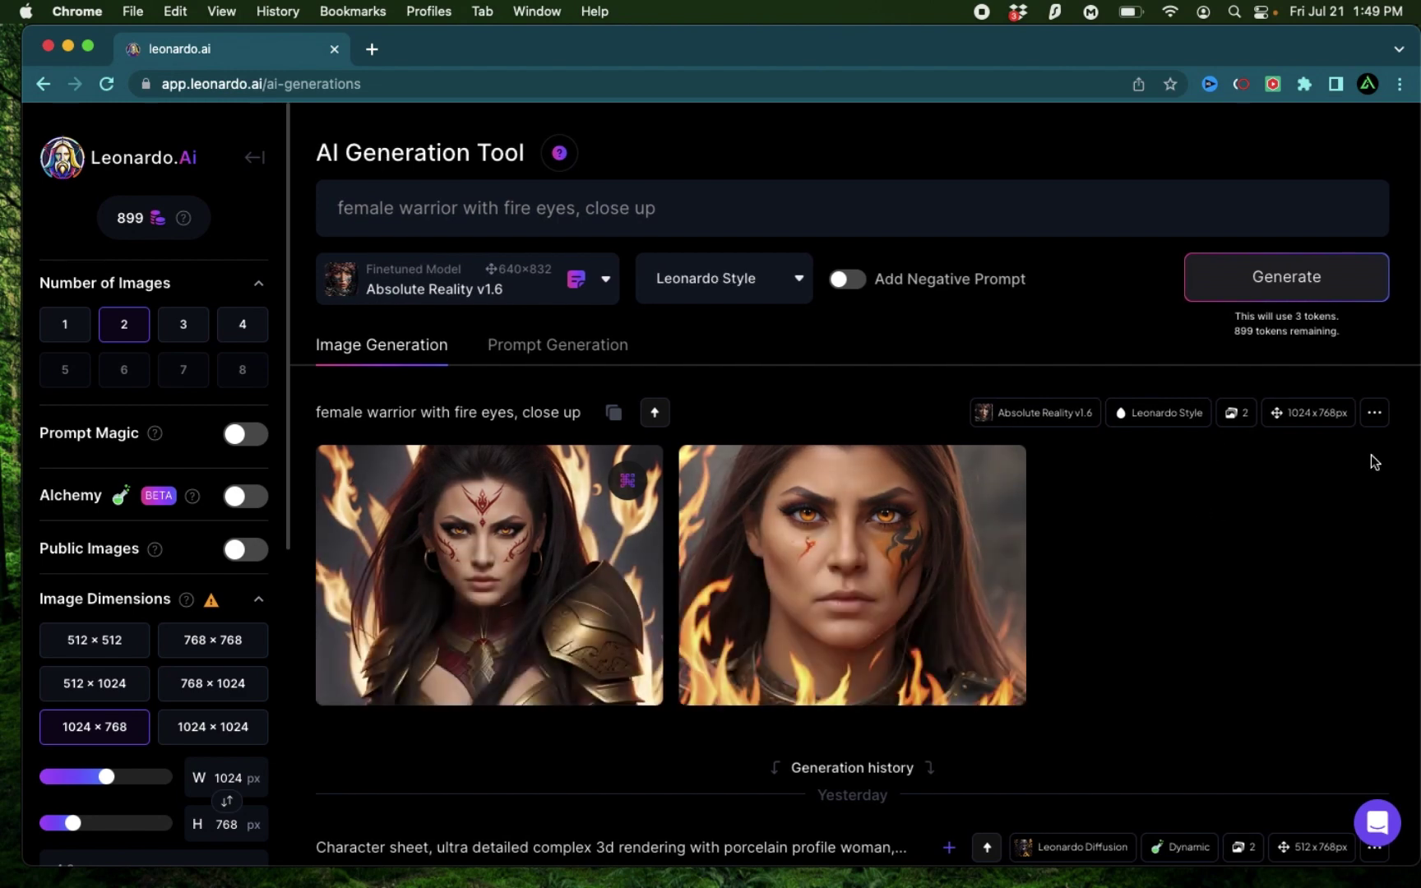
# Copy the seed of the gold-armoured warrior generation
pyautogui.click(1375, 416)
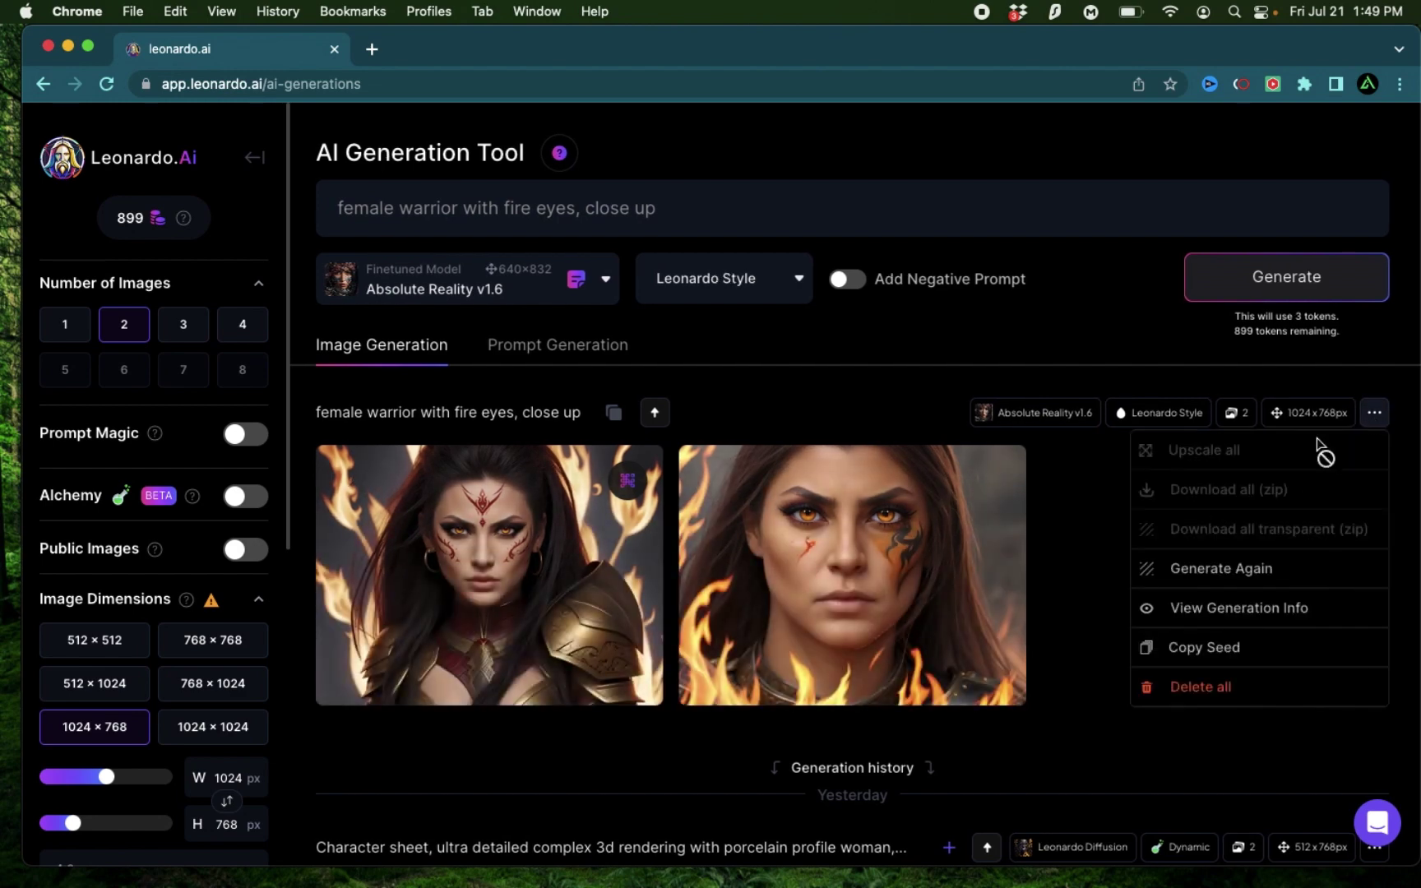
pyautogui.click(1207, 659)
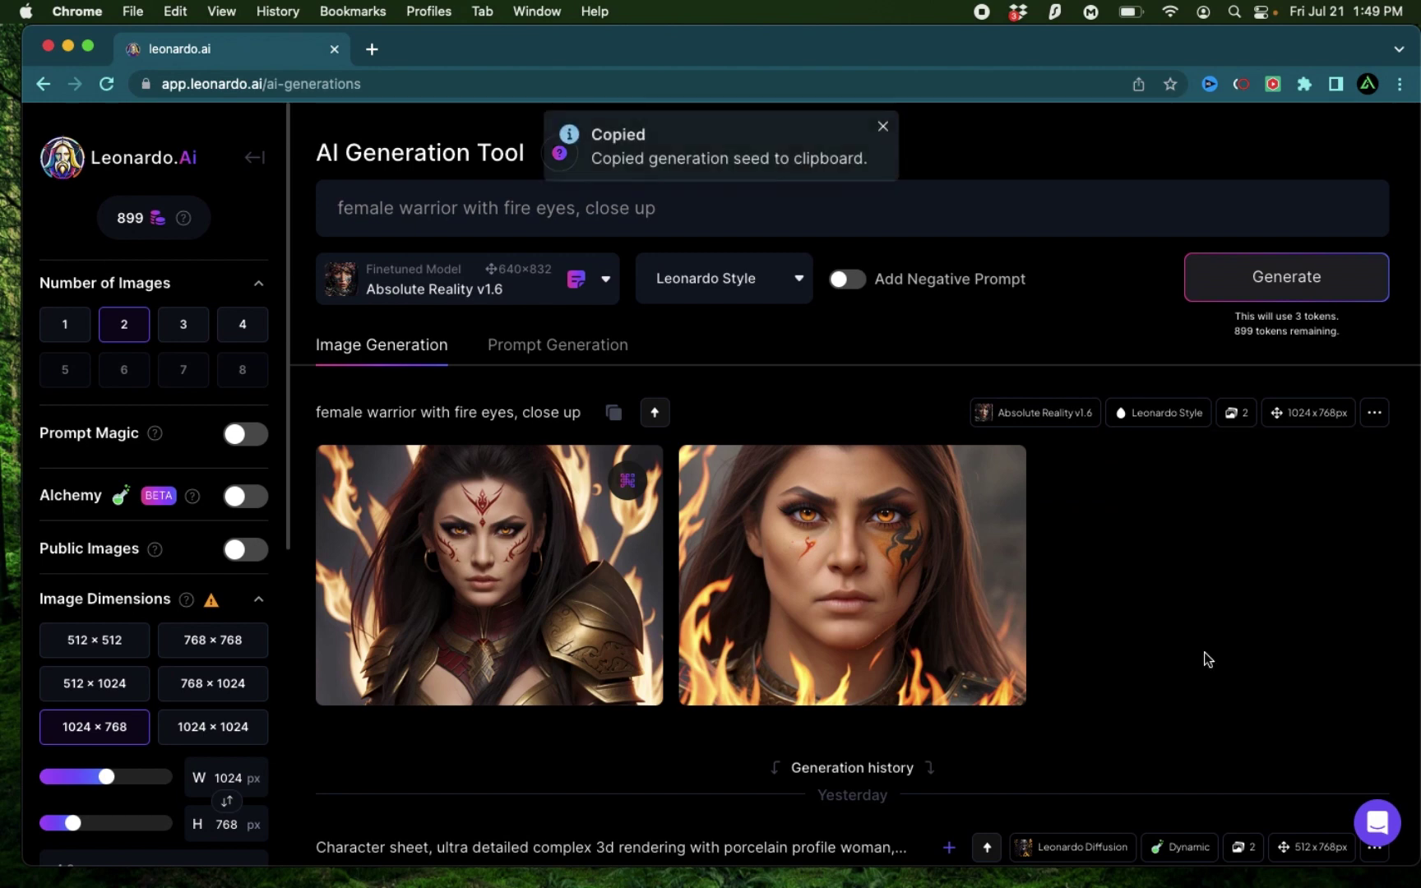
pyautogui.scroll(-3, 1162, 611)
pyautogui.scroll(-10, 96, 629)
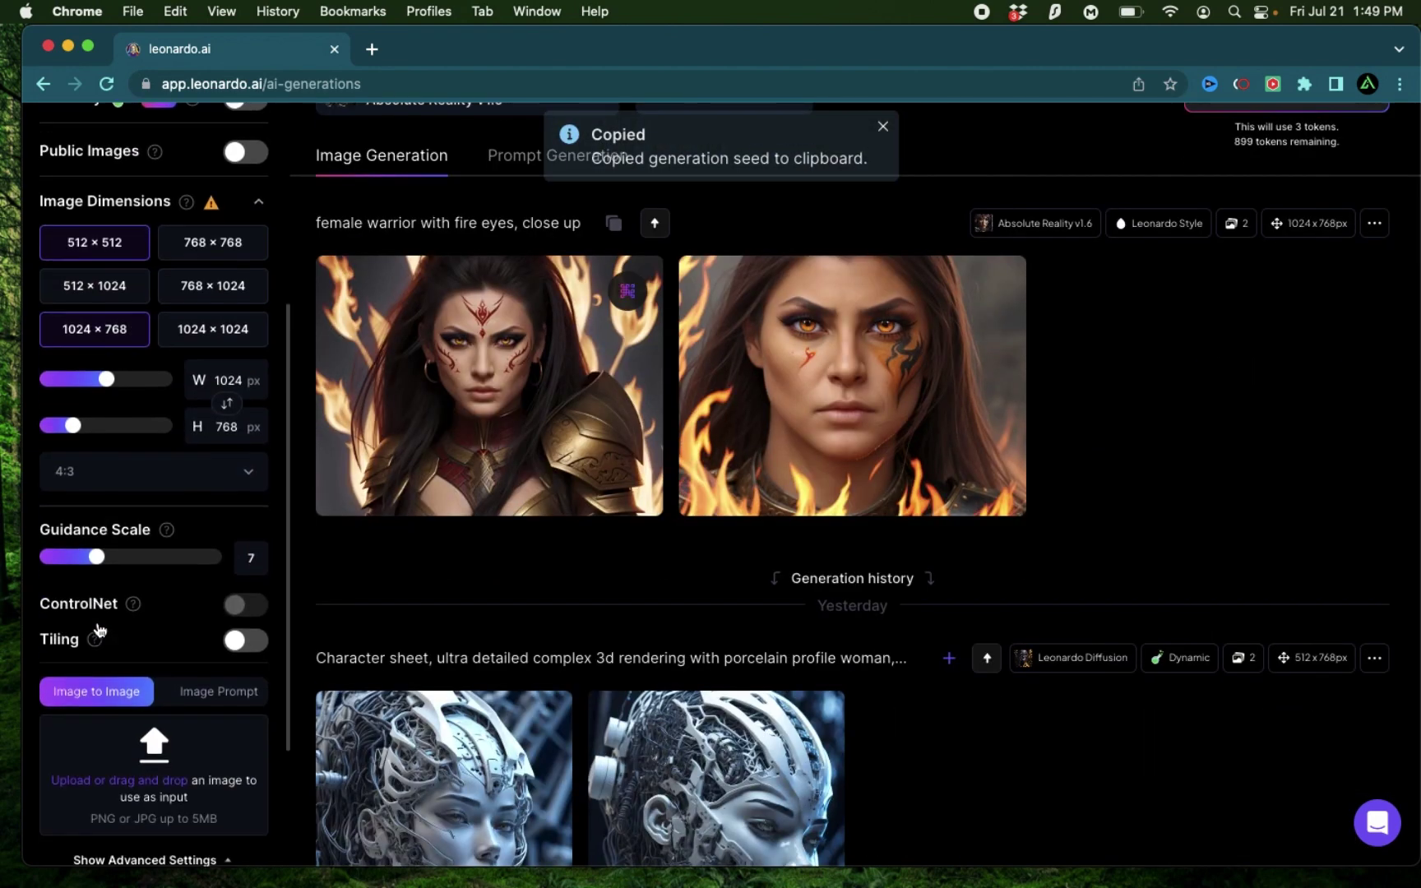
# Enable Use fixed seed in the advanced settings and paste seed 475613440
pyautogui.click(177, 724)
pyautogui.scroll(-4, 164, 658)
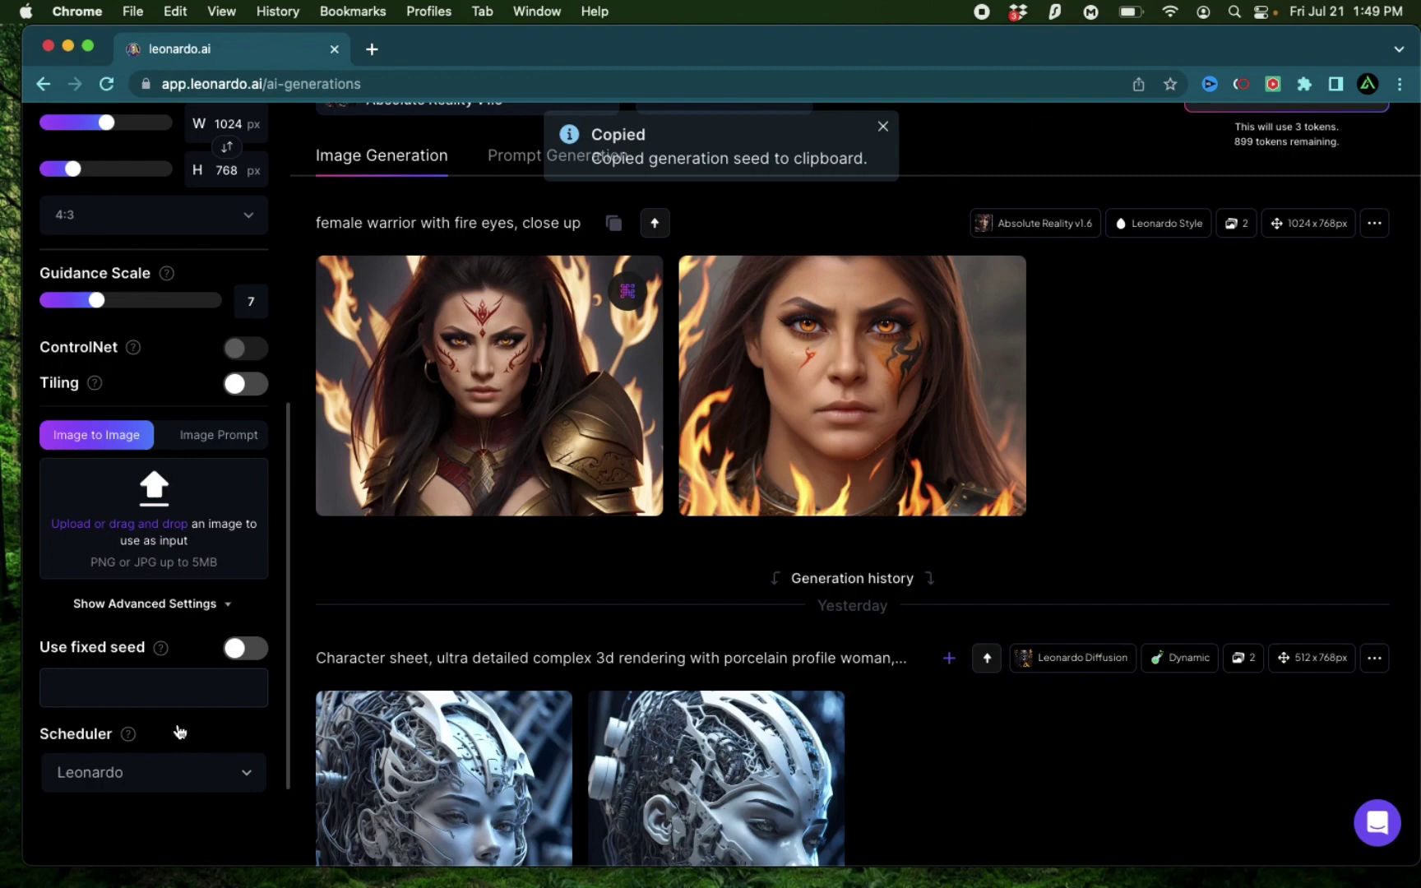
pyautogui.click(241, 566)
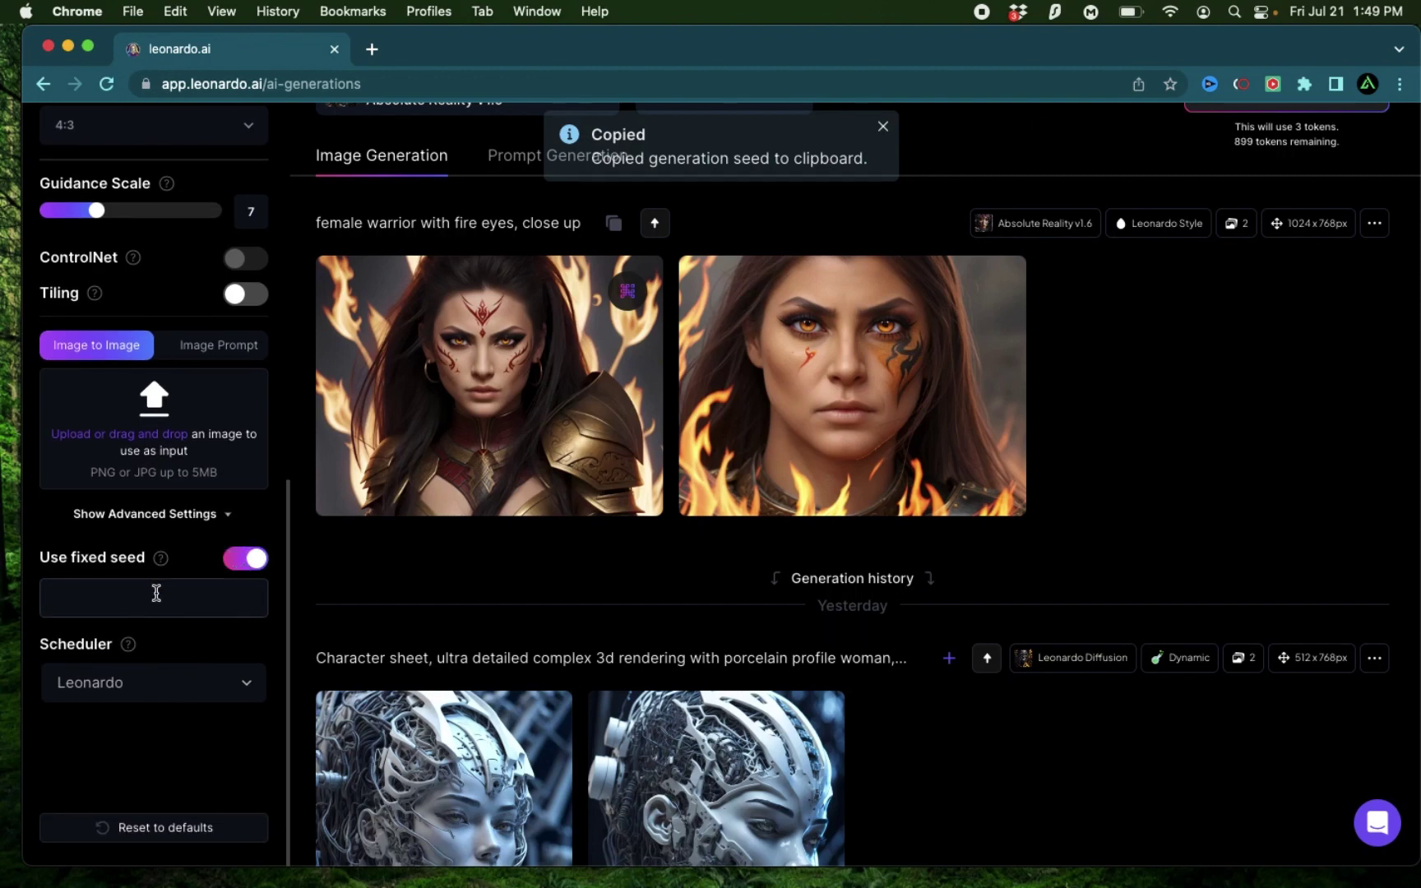
pyautogui.click(154, 594)
pyautogui.press('super+v')
pyautogui.scroll(3, 162, 499)
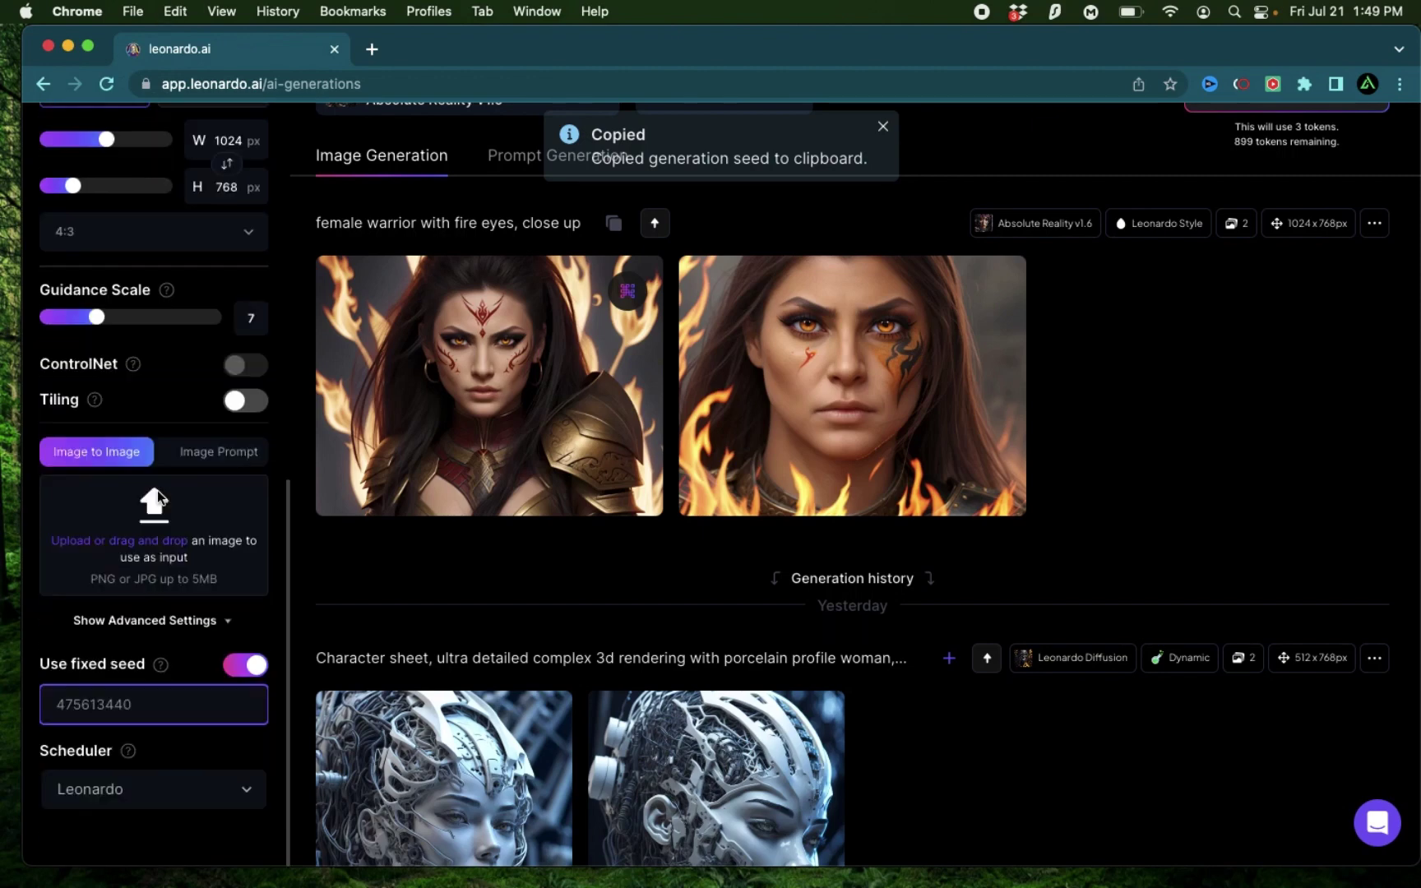
pyautogui.scroll(-2, 162, 499)
pyautogui.scroll(3, 1126, 495)
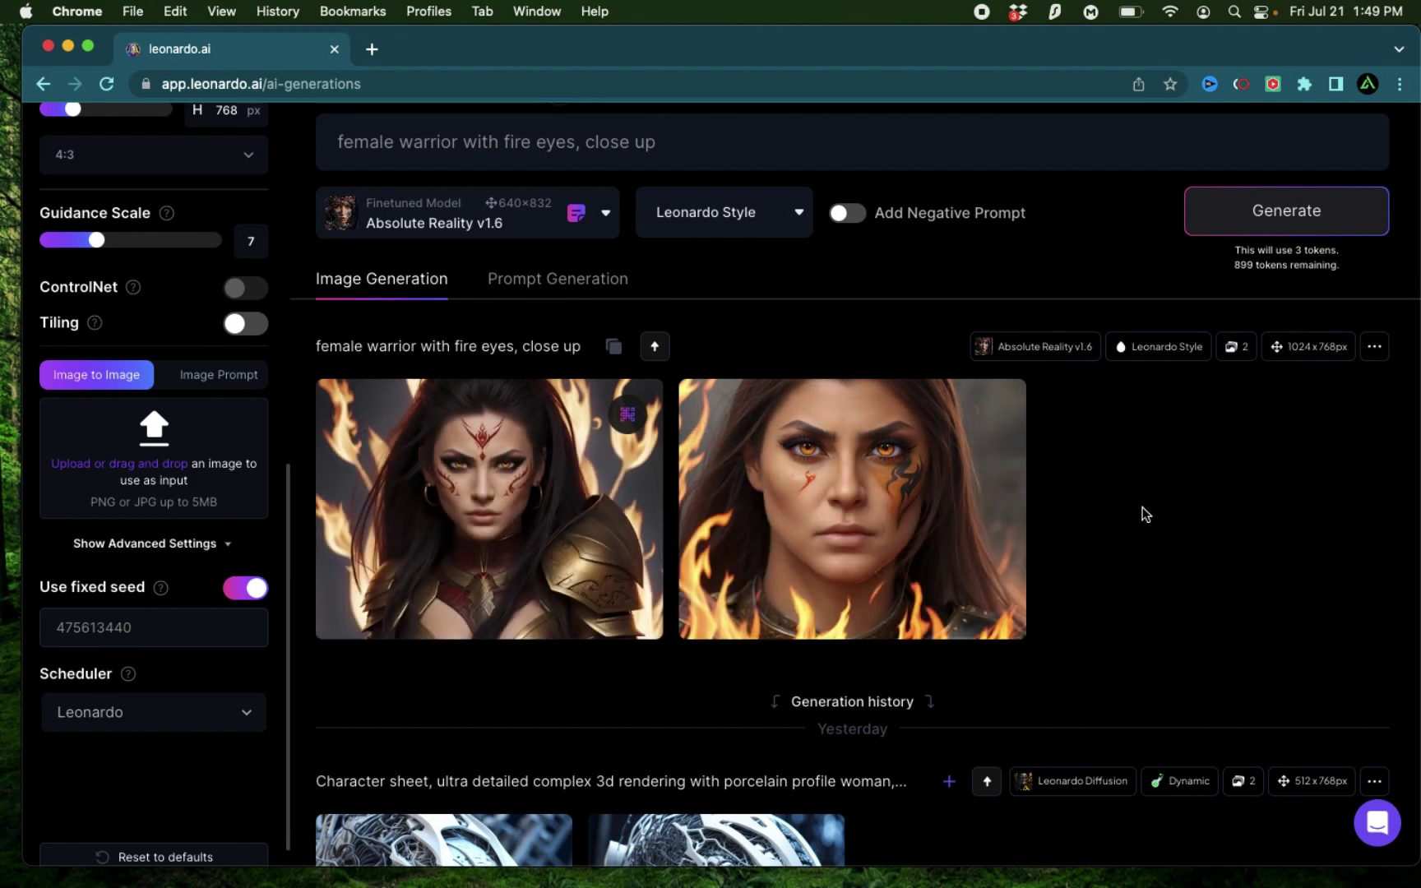
pyautogui.scroll(2, 1146, 514)
pyautogui.scroll(-1, 128, 549)
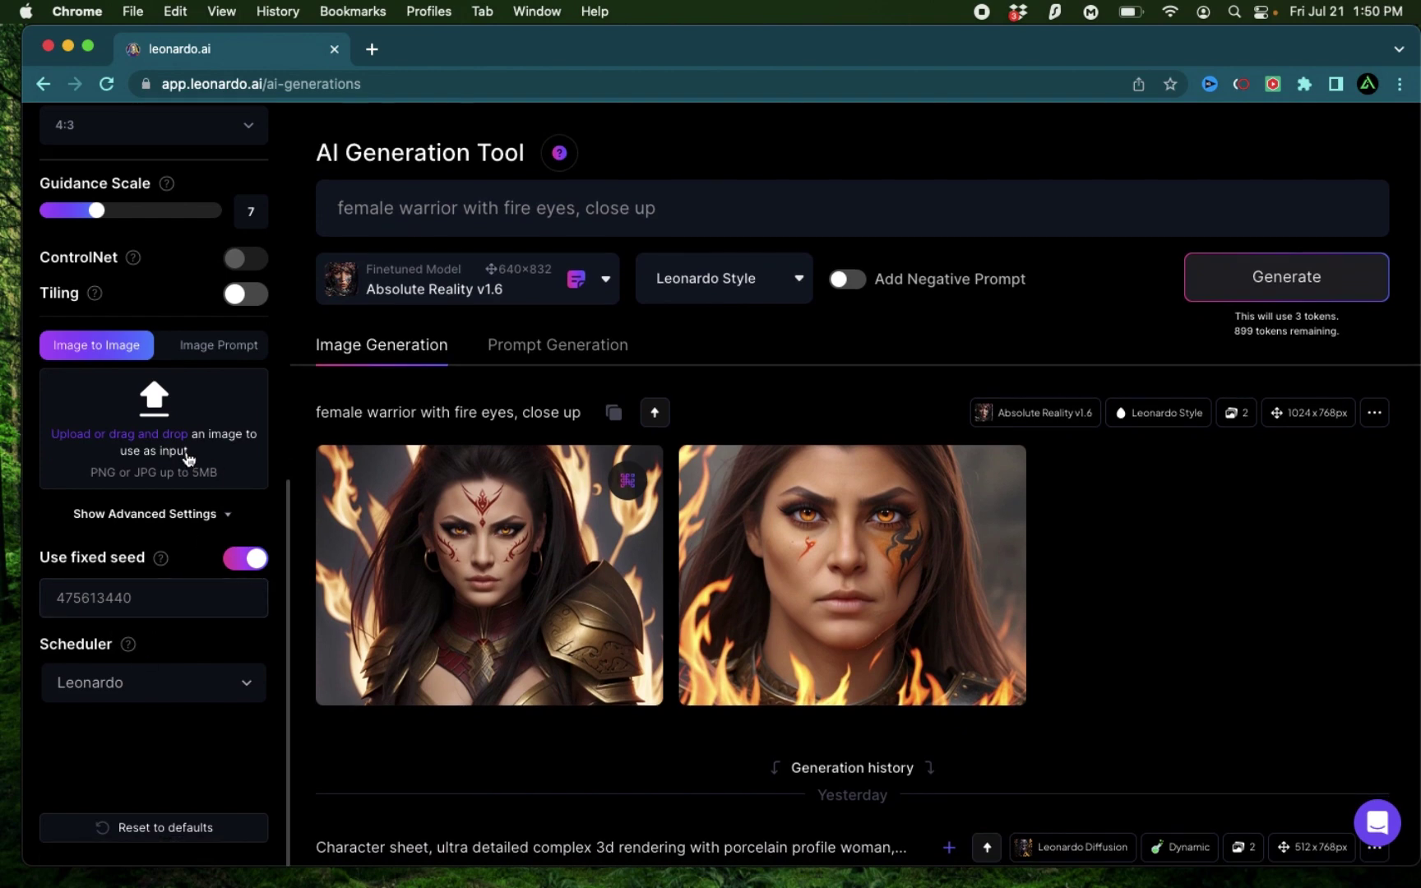
# Turn on Prompt Magic and set its strength to 0.5
pyautogui.scroll(10, 188, 459)
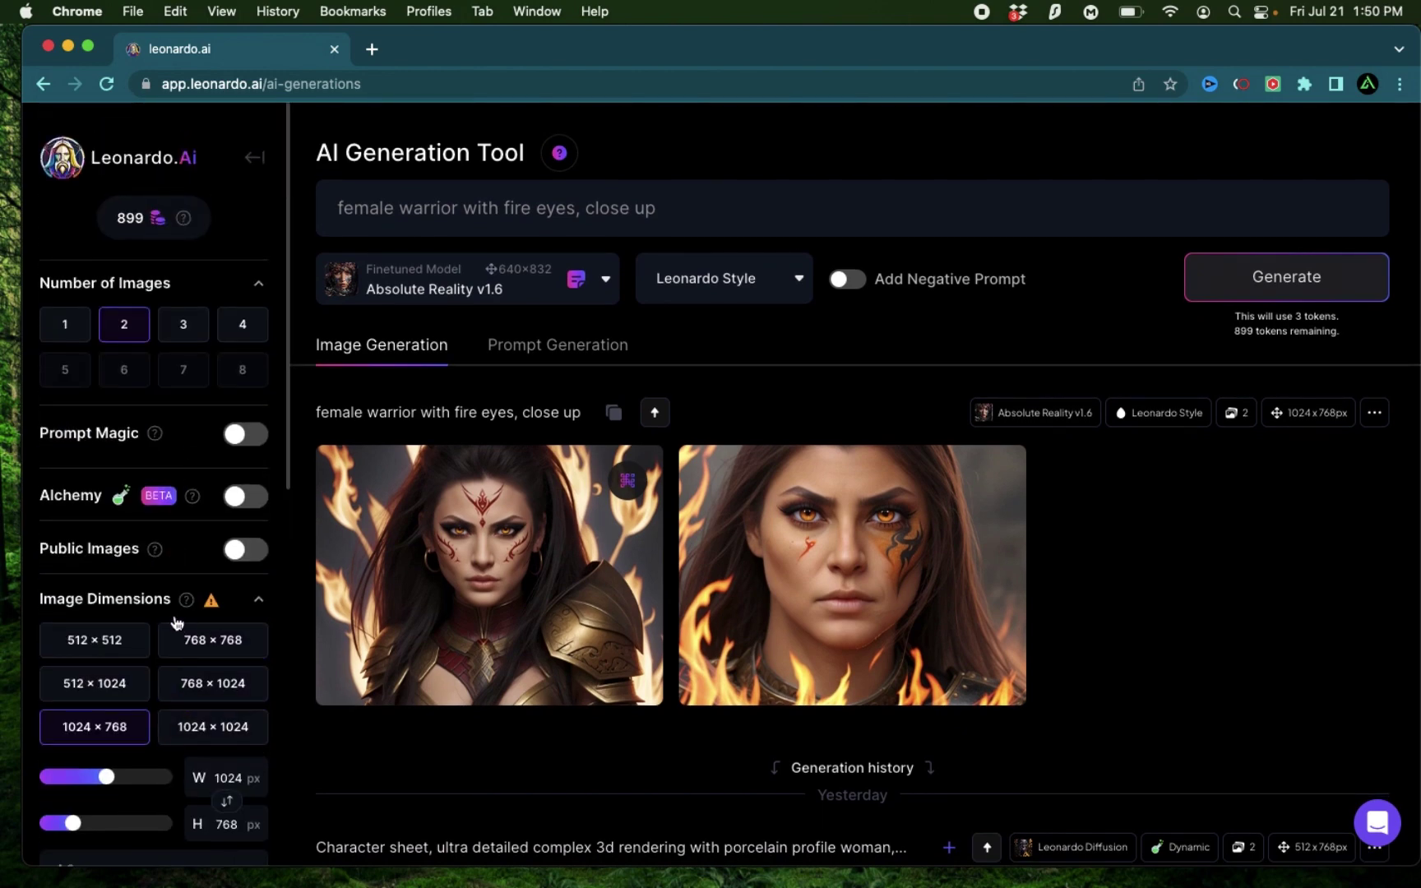
pyautogui.click(254, 442)
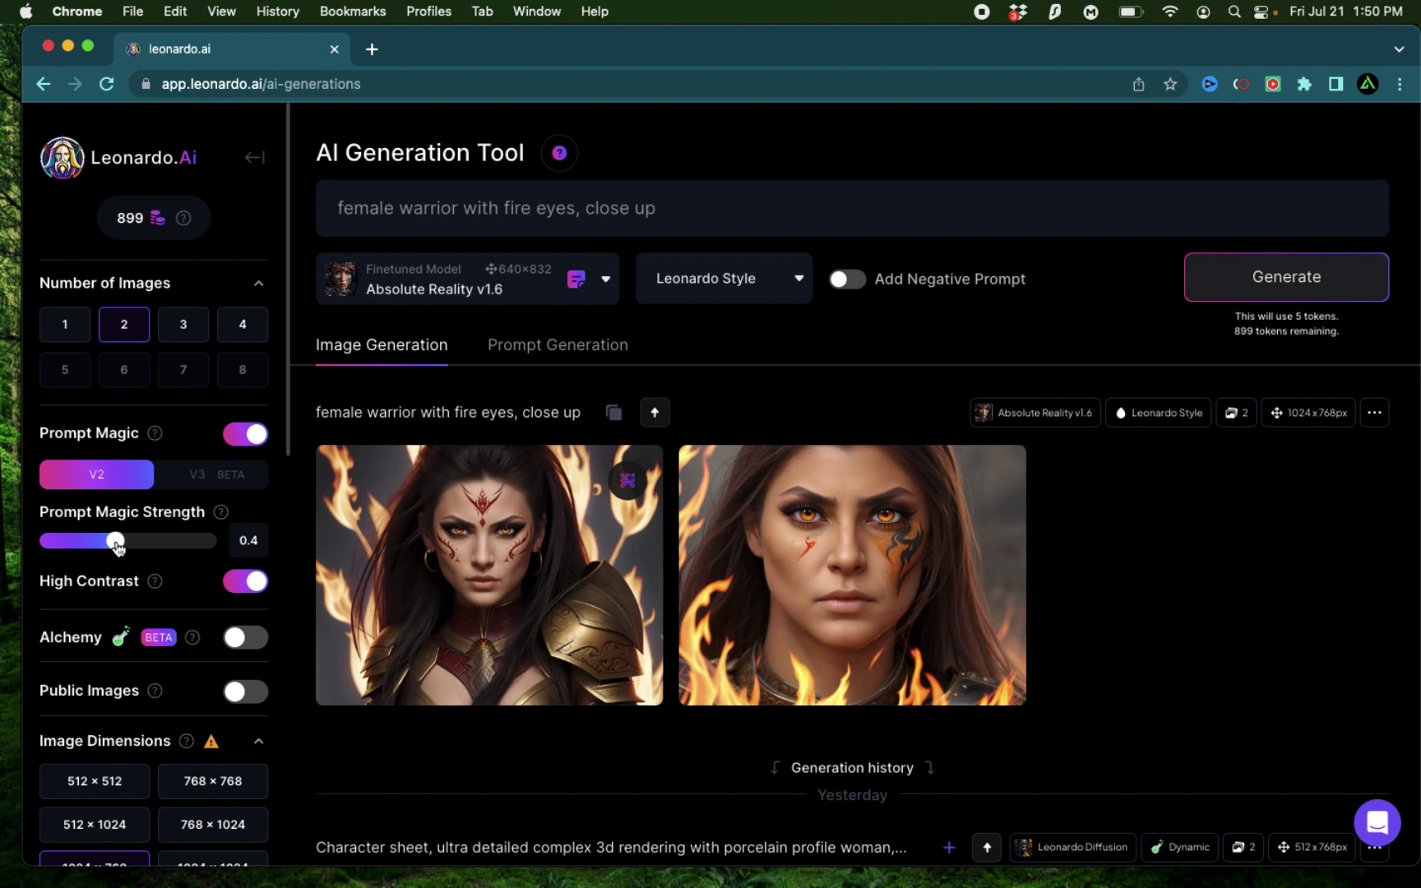
pyautogui.moveTo(116, 545); pyautogui.dragTo(146, 547)
pyautogui.scroll(-4, 146, 545)
pyautogui.scroll(4, 146, 545)
pyautogui.scroll(-5, 165, 597)
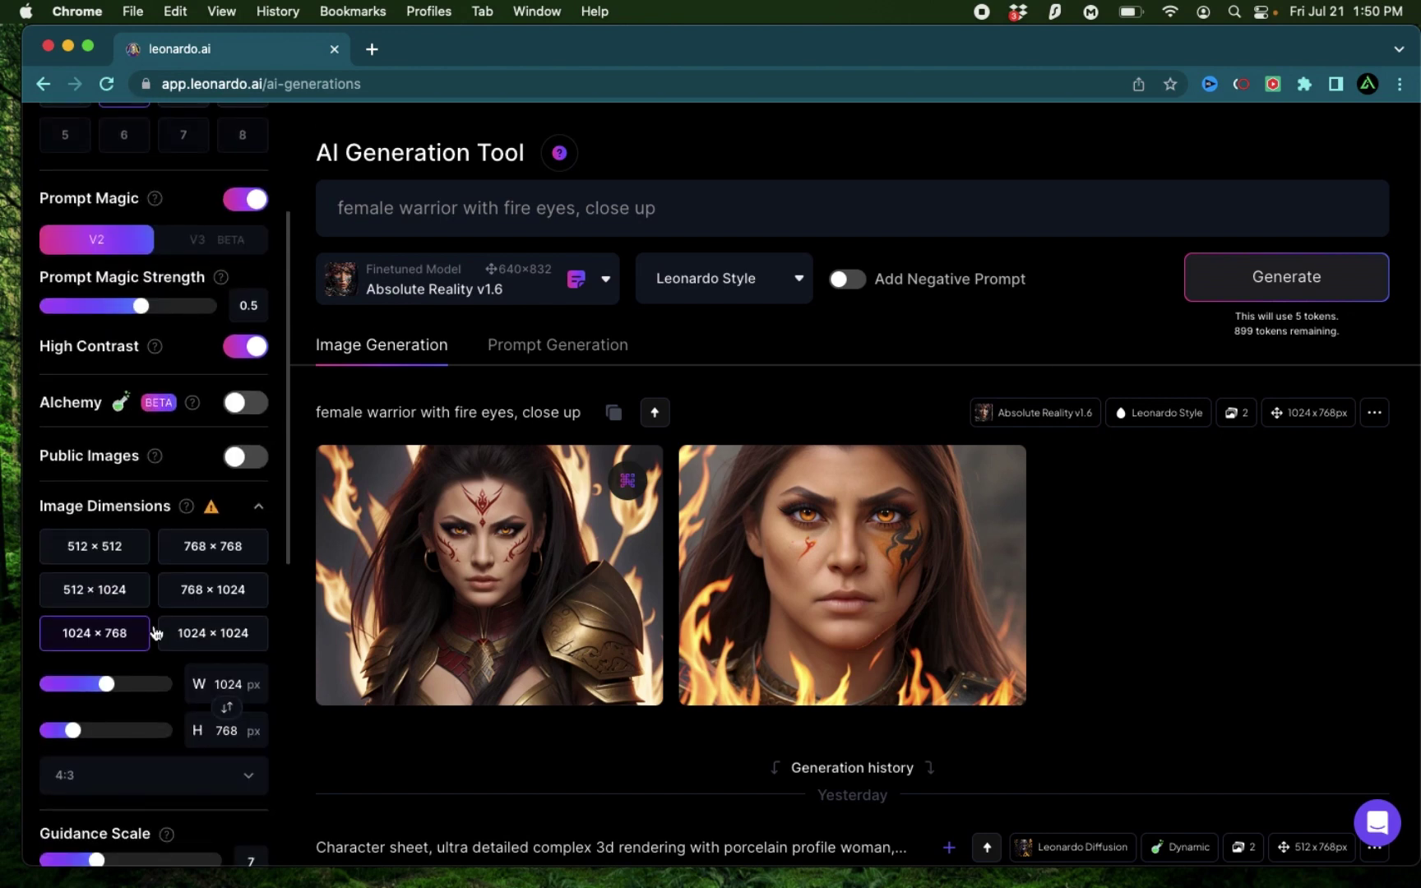
# Generate the Prompt Magic pair and open the first fire-eyes image full size
pyautogui.click(1293, 284)
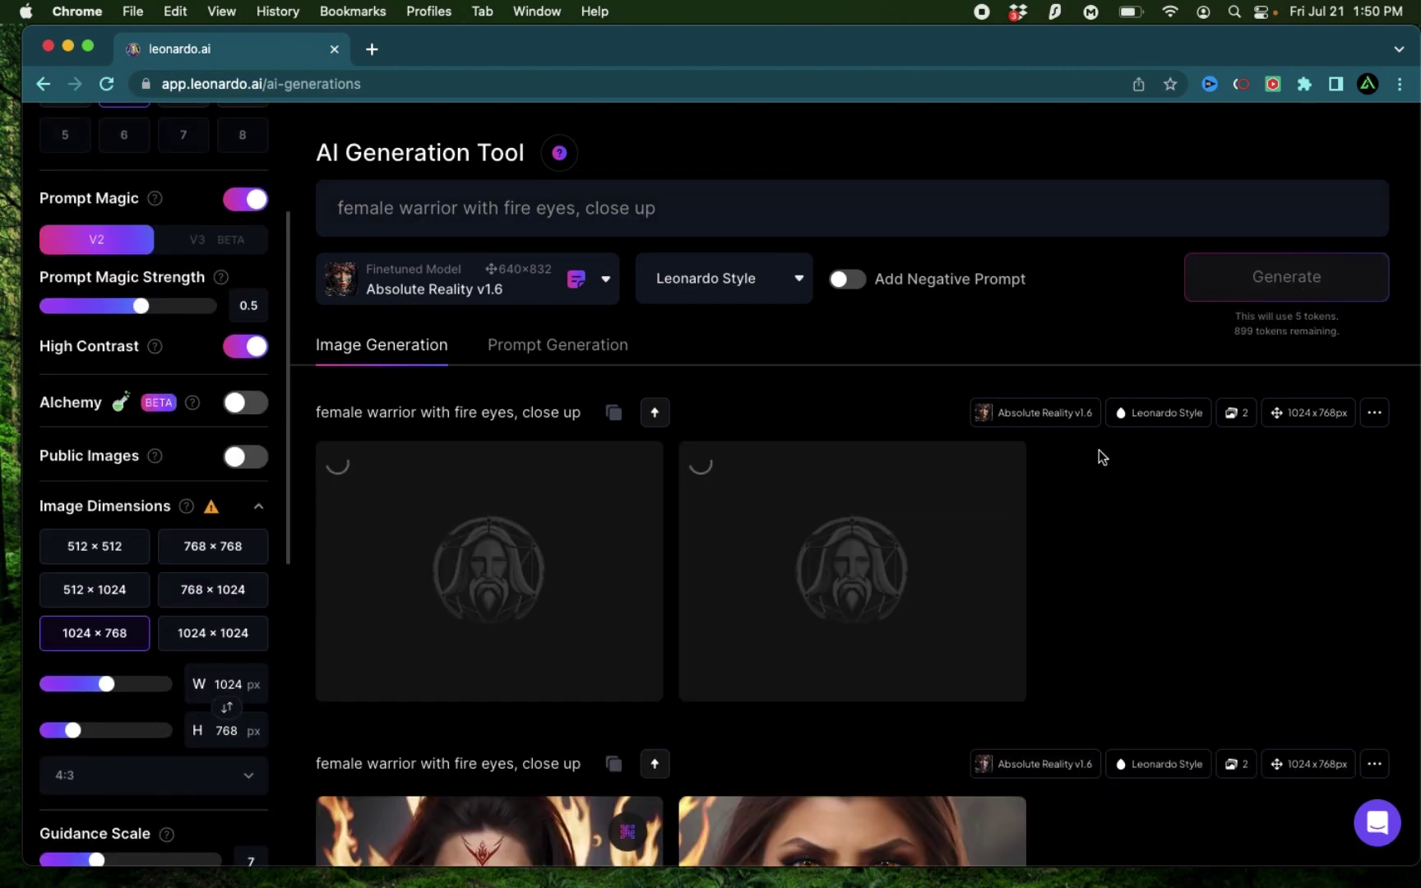
pyautogui.scroll(-3, 1099, 450)
pyautogui.click(491, 333)
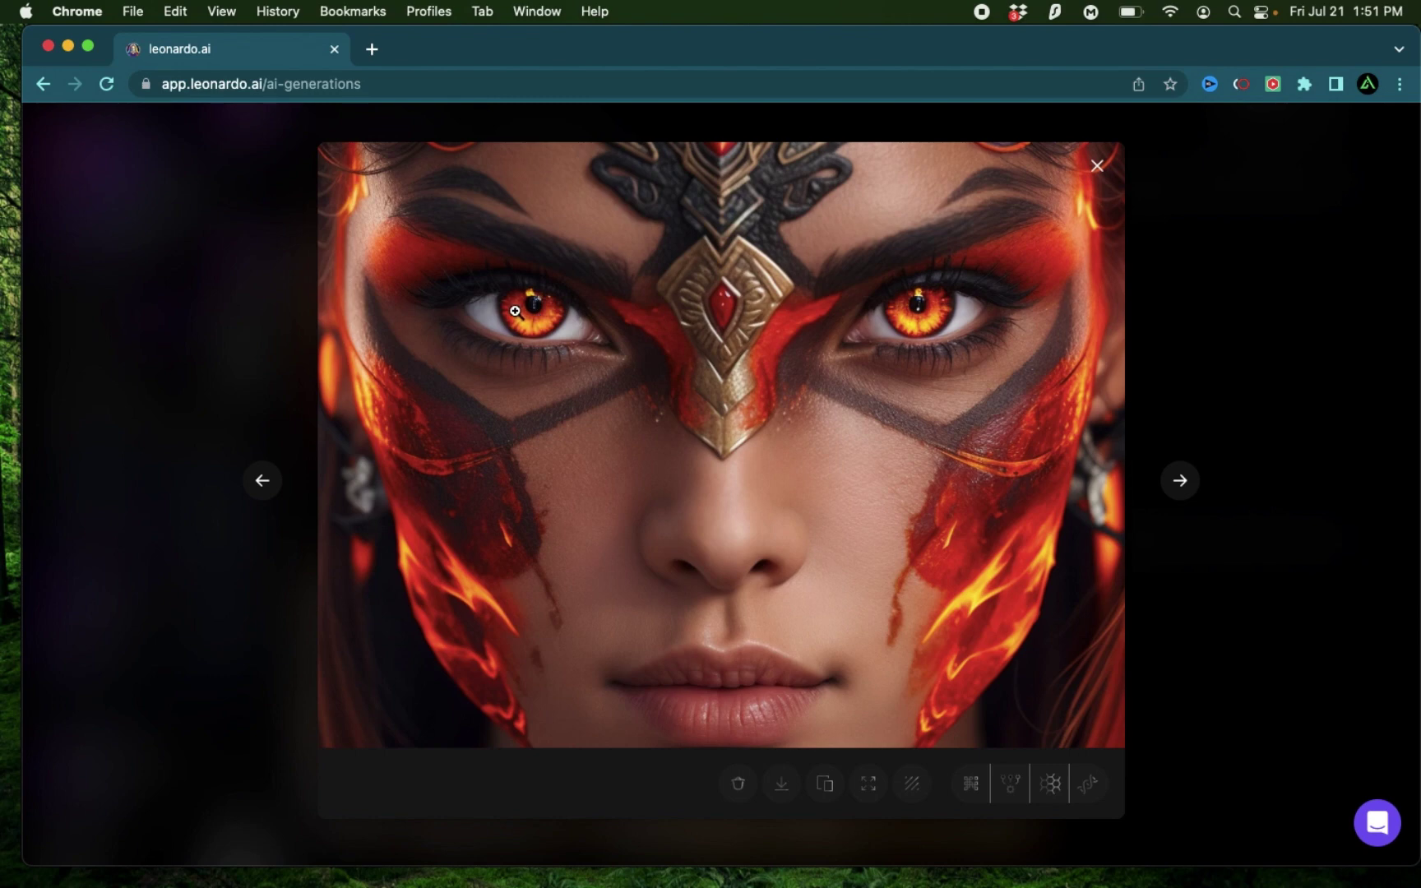
# Zoom in to inspect the glowing eyes, zoom back out, and download the image
pyautogui.click(513, 297)
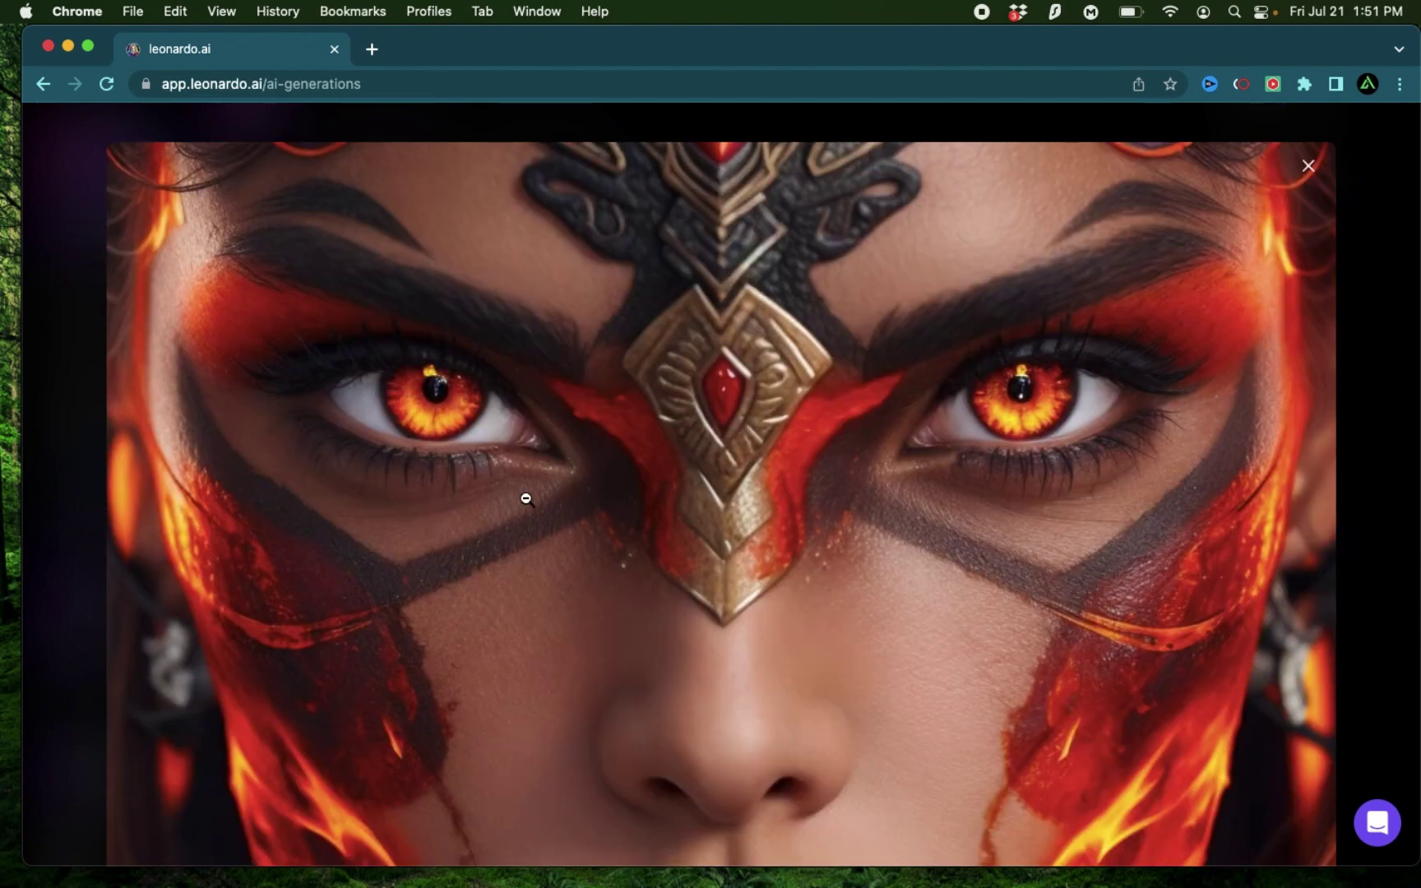
pyautogui.scroll(-3, 526, 499)
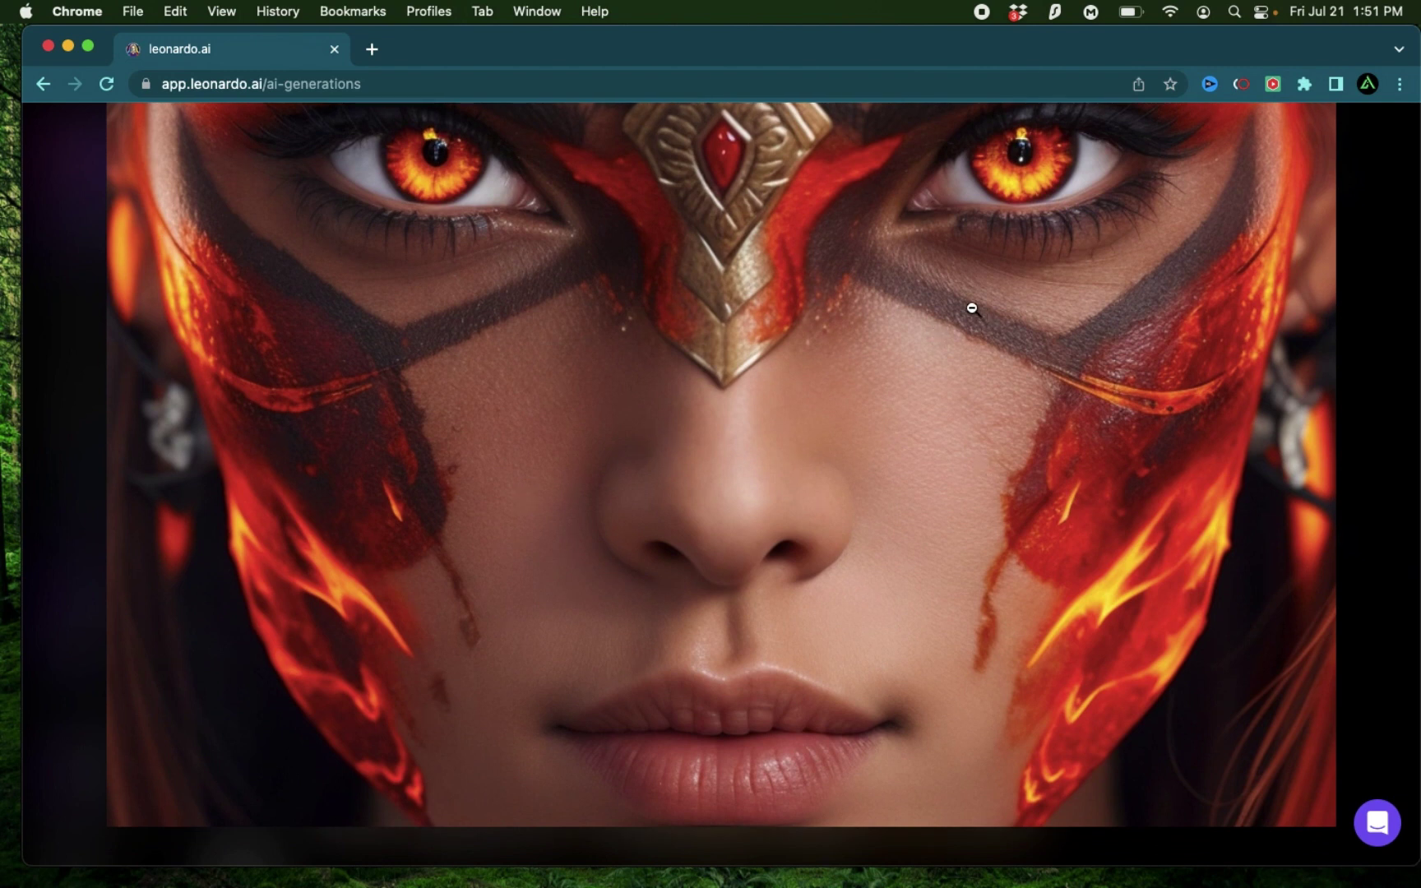
pyautogui.scroll(2, 1209, 302)
pyautogui.scroll(5, 1172, 431)
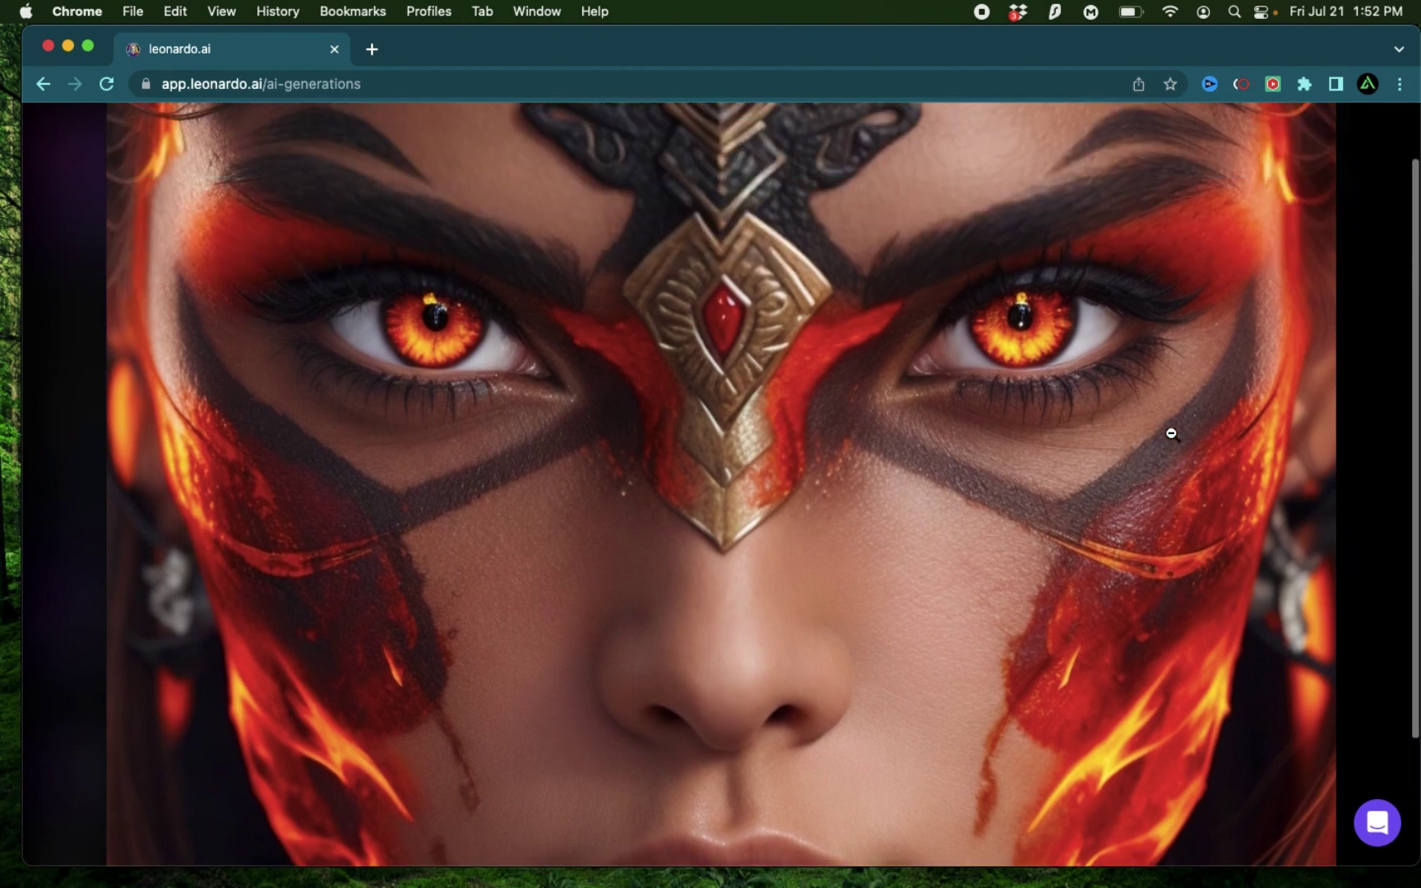
pyautogui.click(1171, 432)
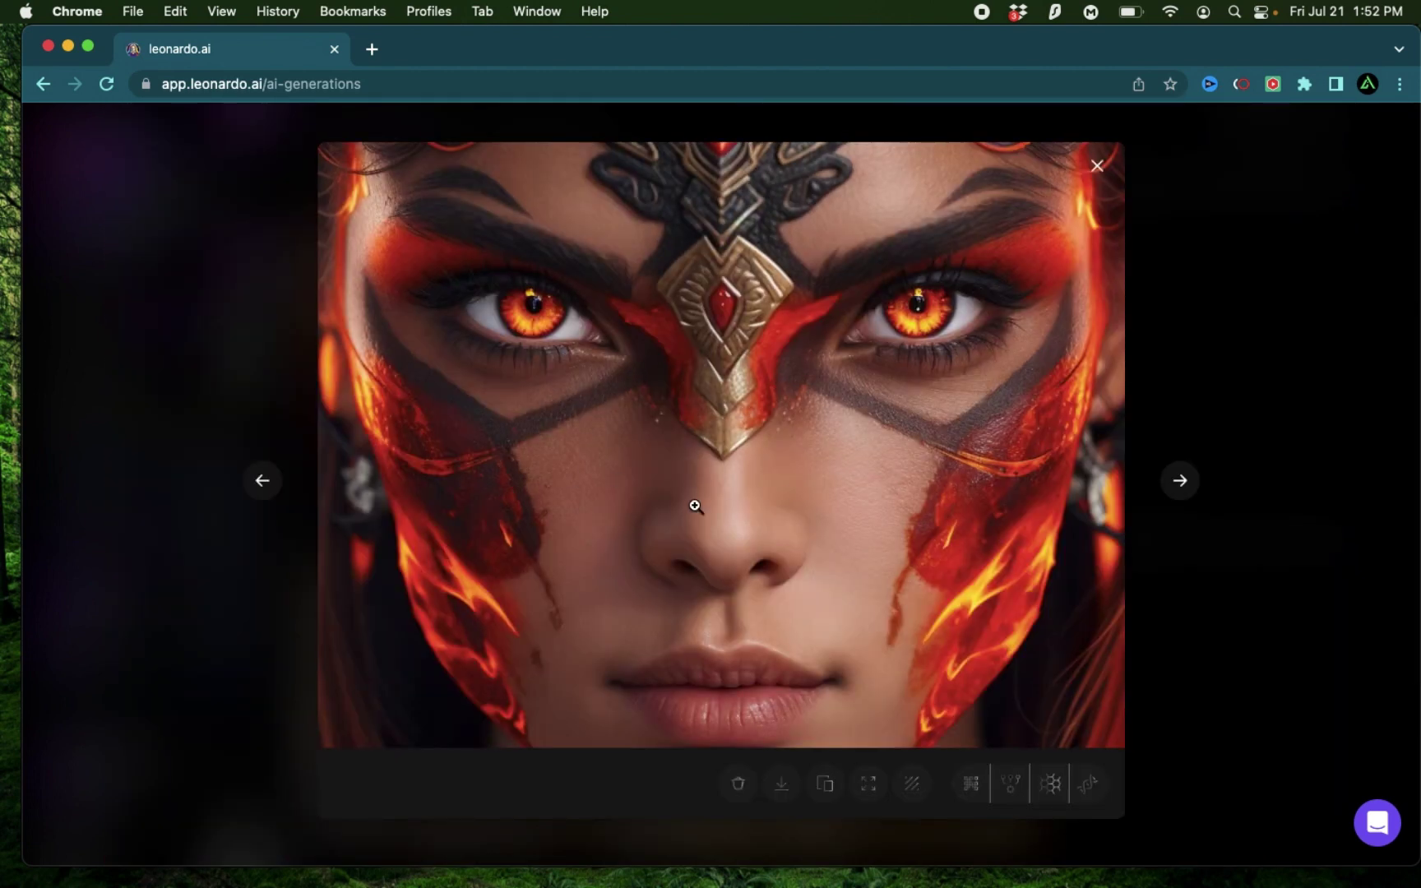
pyautogui.click(782, 783)
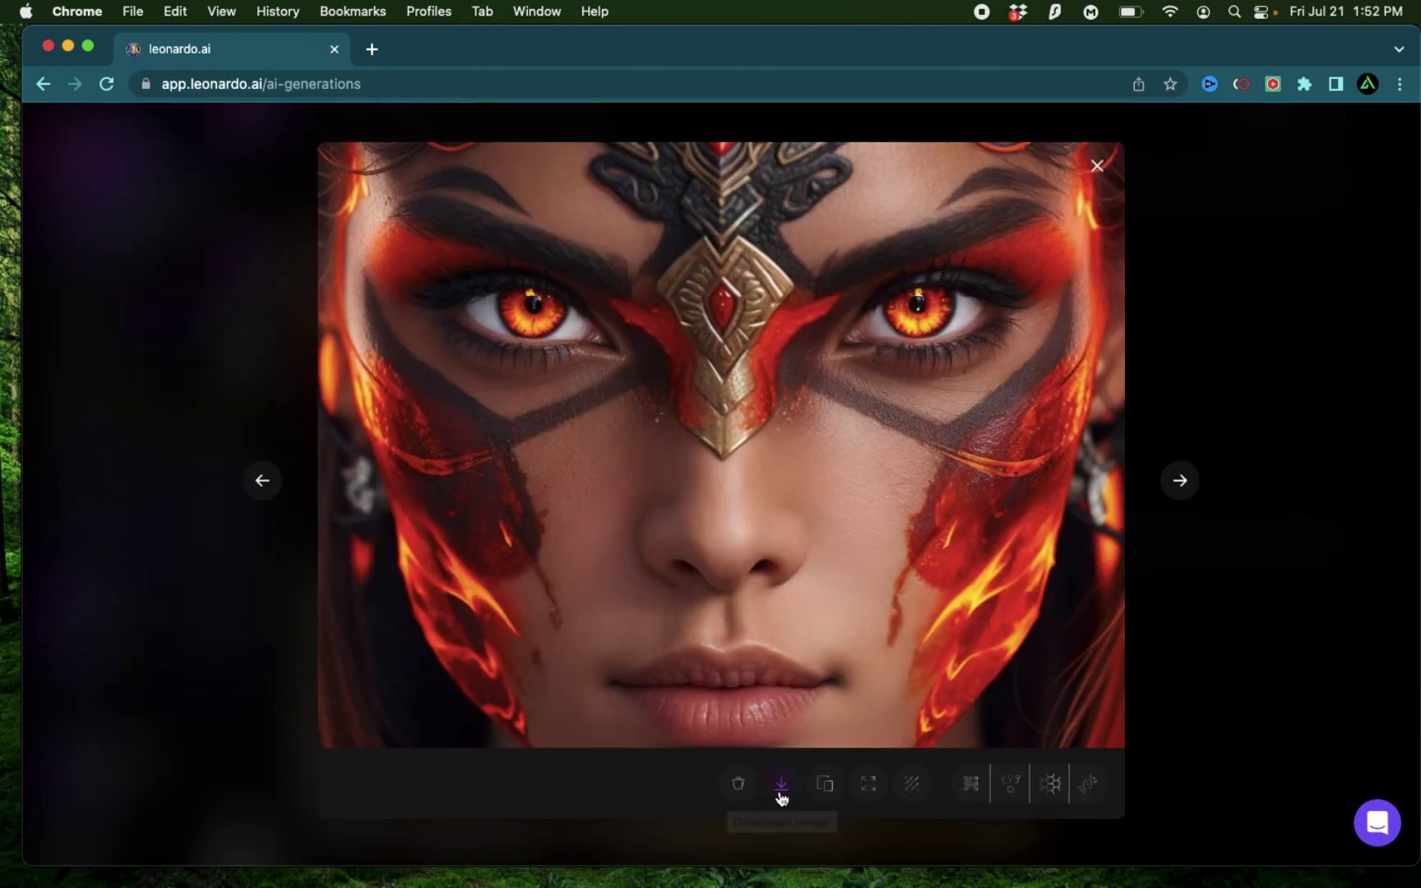
# Close the viewer, turn Prompt Magic off and turn Alchemy on
pyautogui.click(1262, 348)
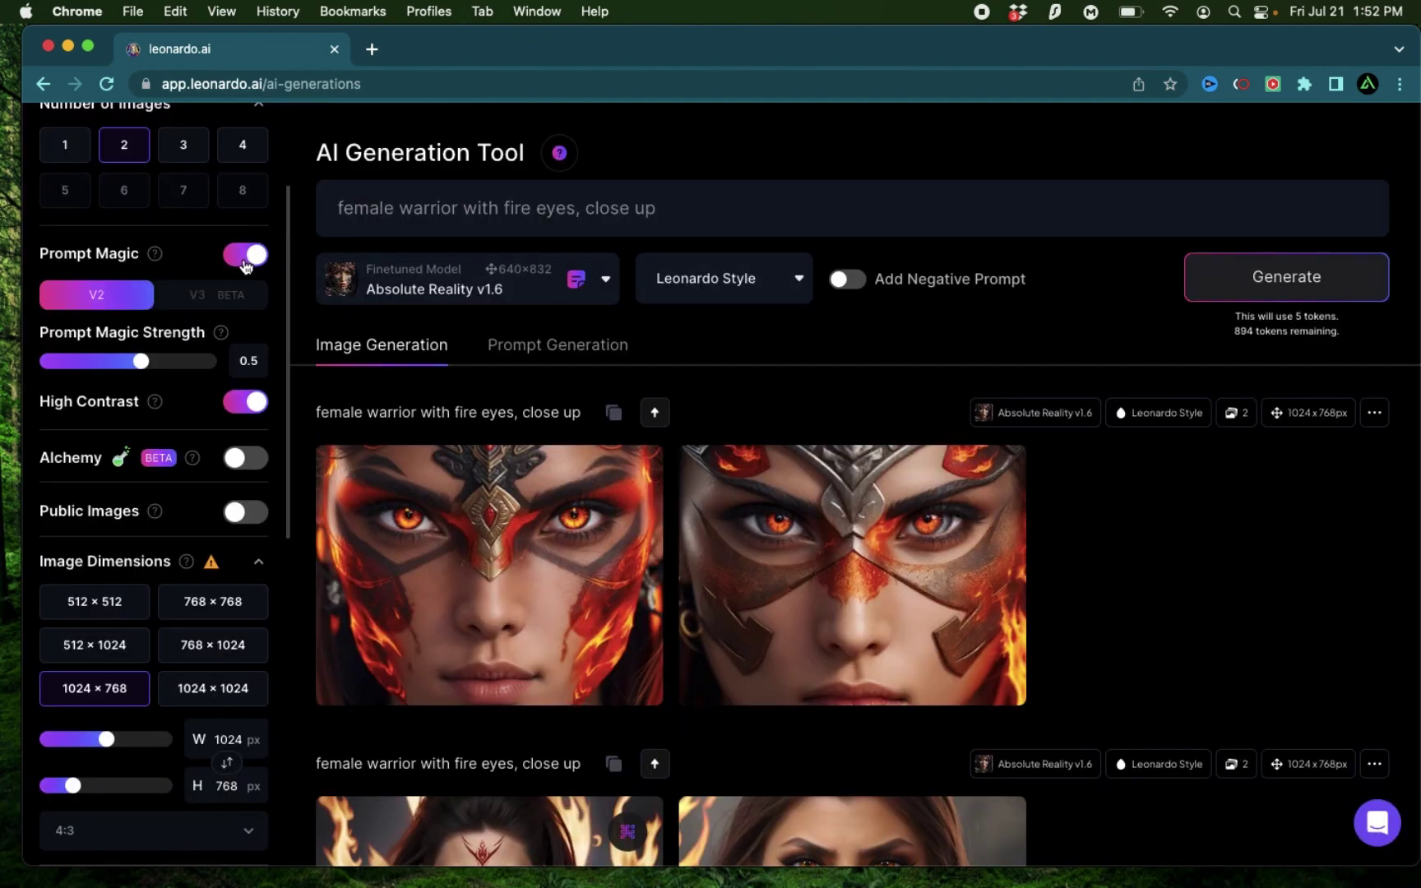
pyautogui.click(245, 261)
pyautogui.scroll(1, 167, 403)
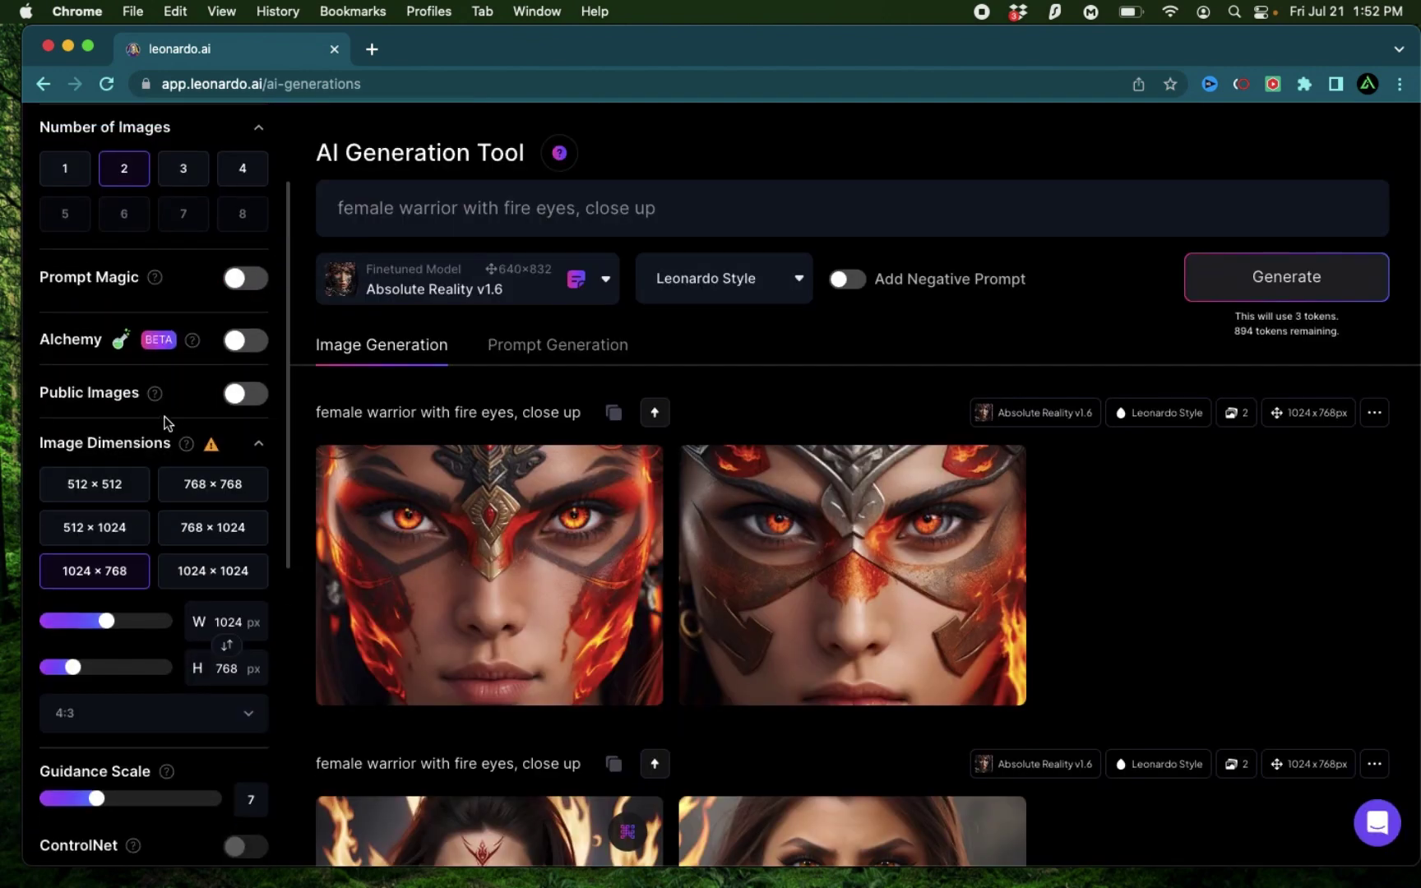
pyautogui.moveTo(246, 356)
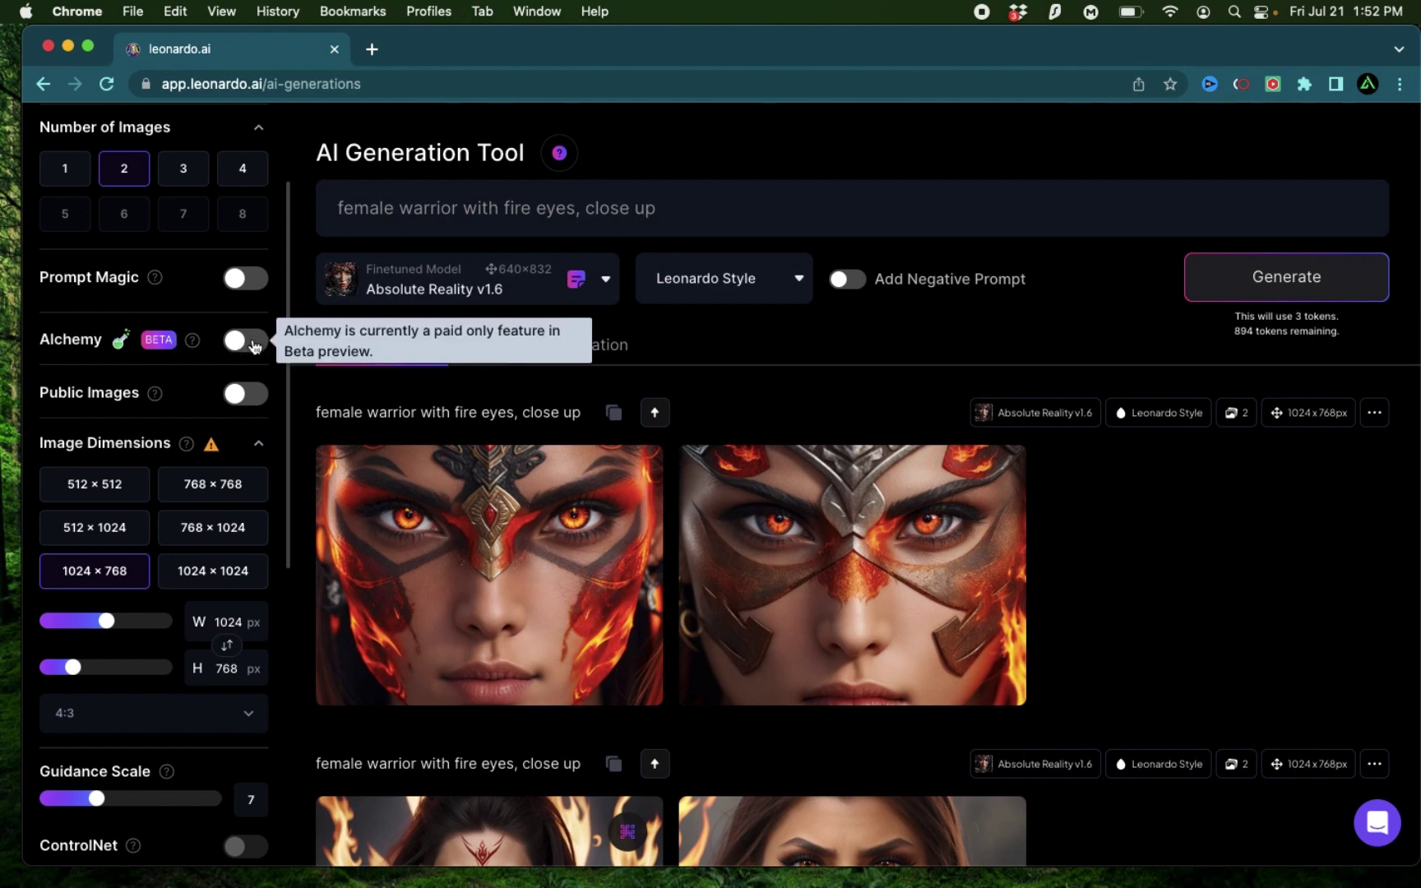
pyautogui.click(251, 343)
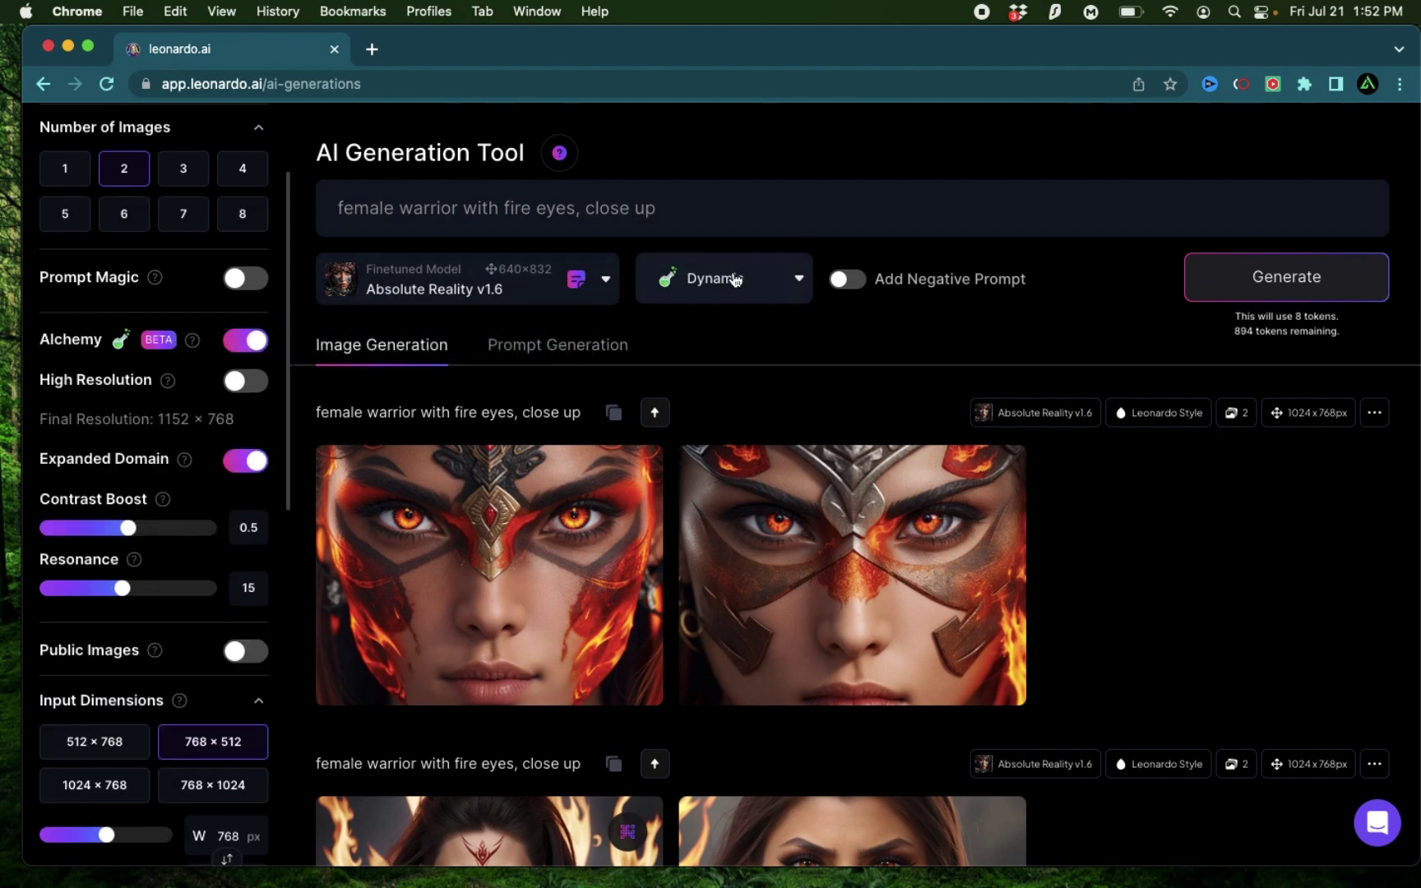
pyautogui.scroll(5, 737, 278)
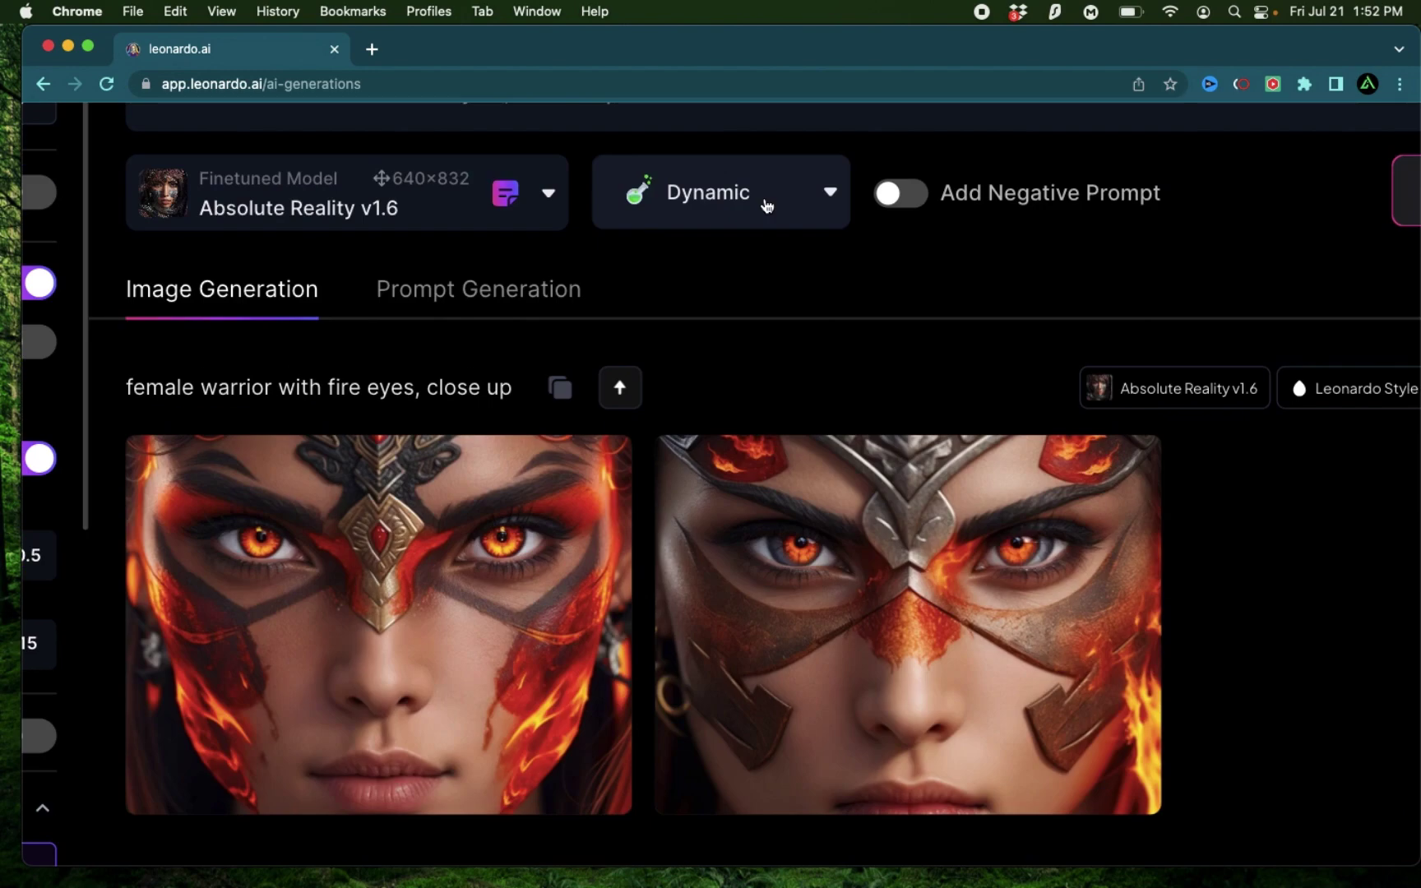
# Keep the Dynamic style preset and check two images and fixed seed 475613440 in the sidebar
pyautogui.click(765, 201)
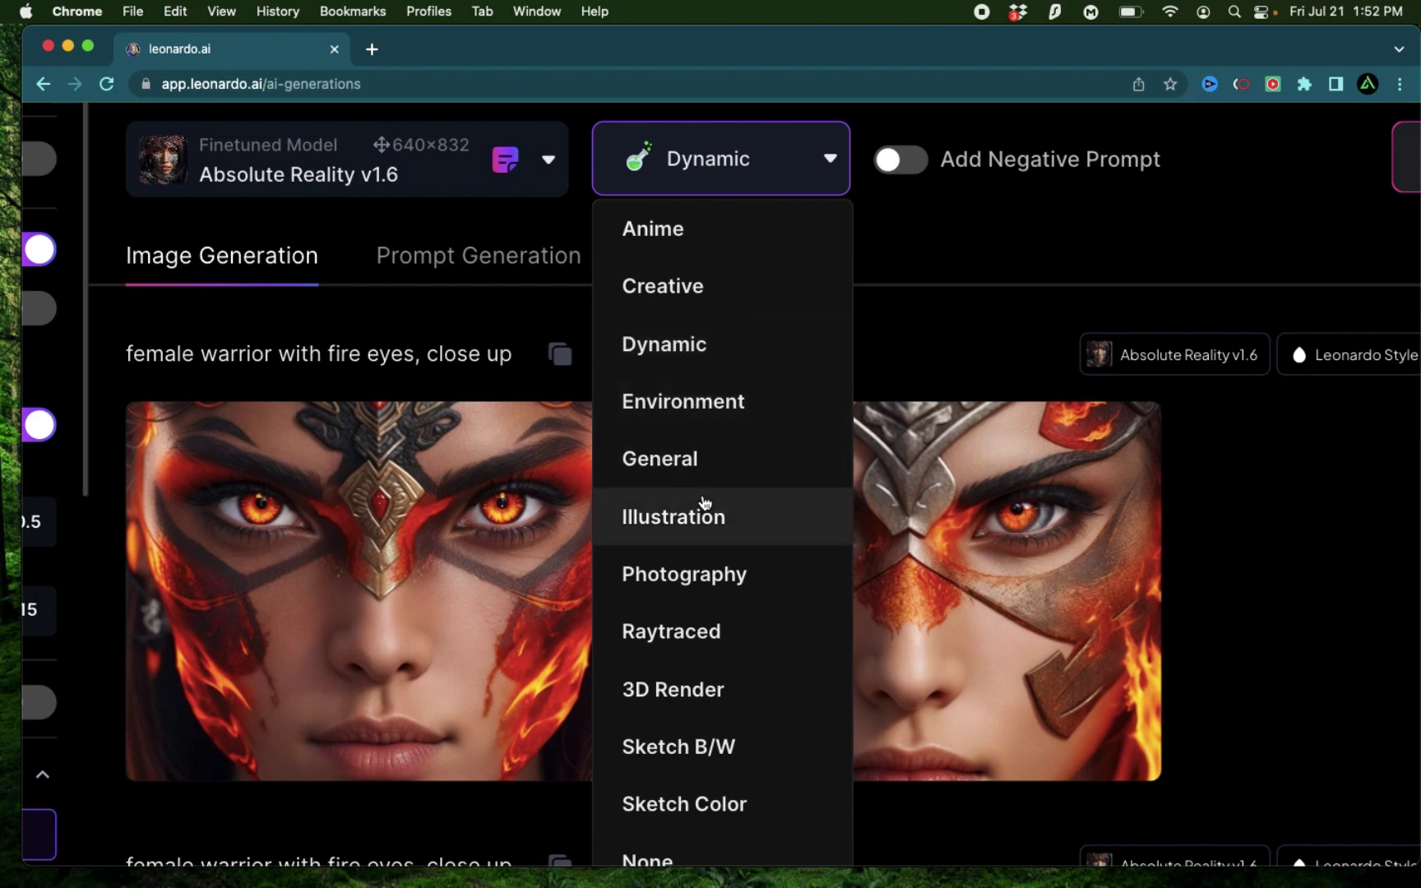
pyautogui.scroll(-4, 728, 613)
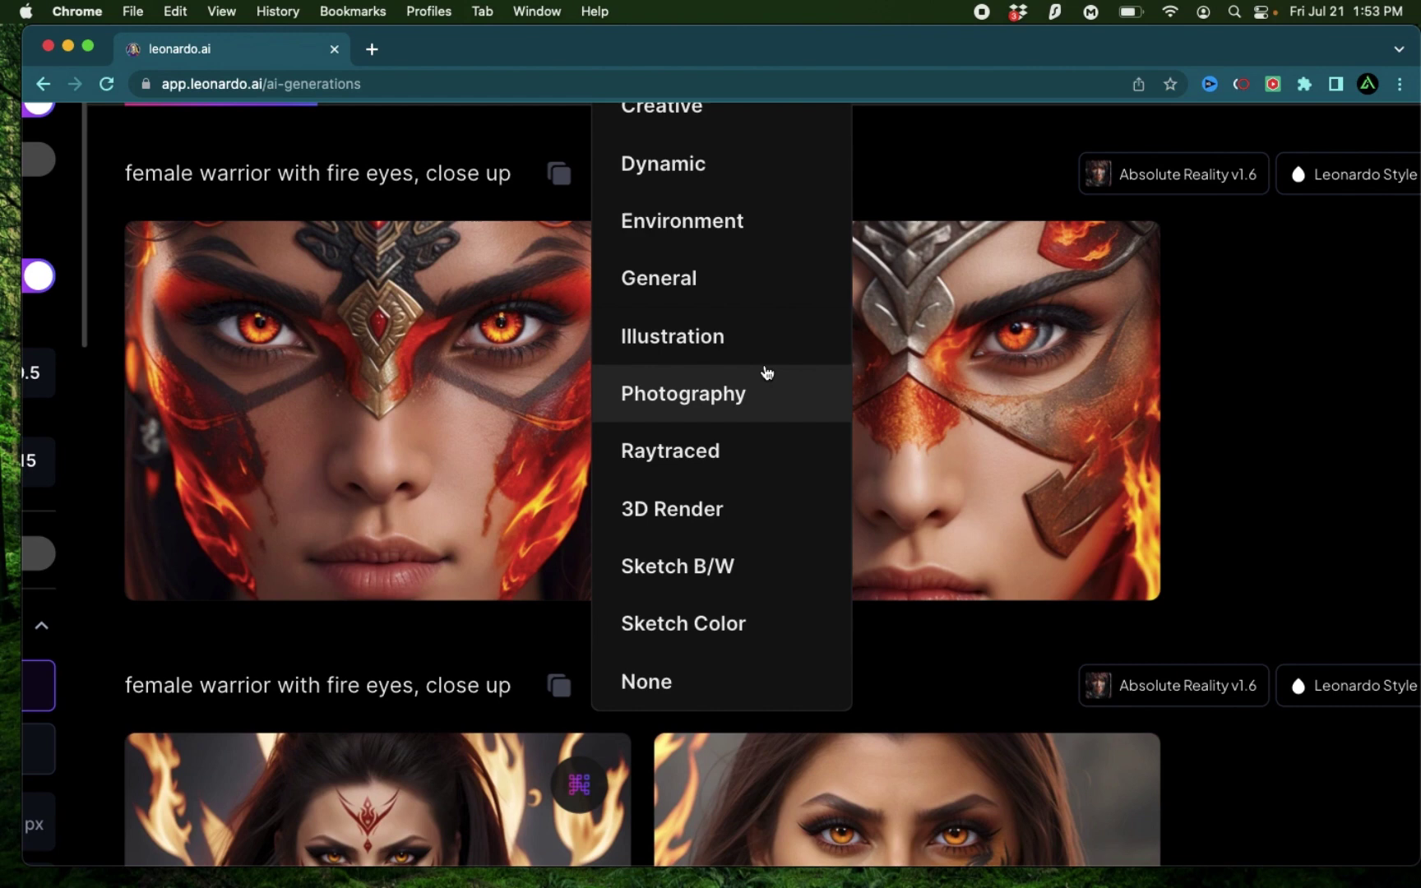
pyautogui.scroll(-5, 766, 375)
pyautogui.click(947, 345)
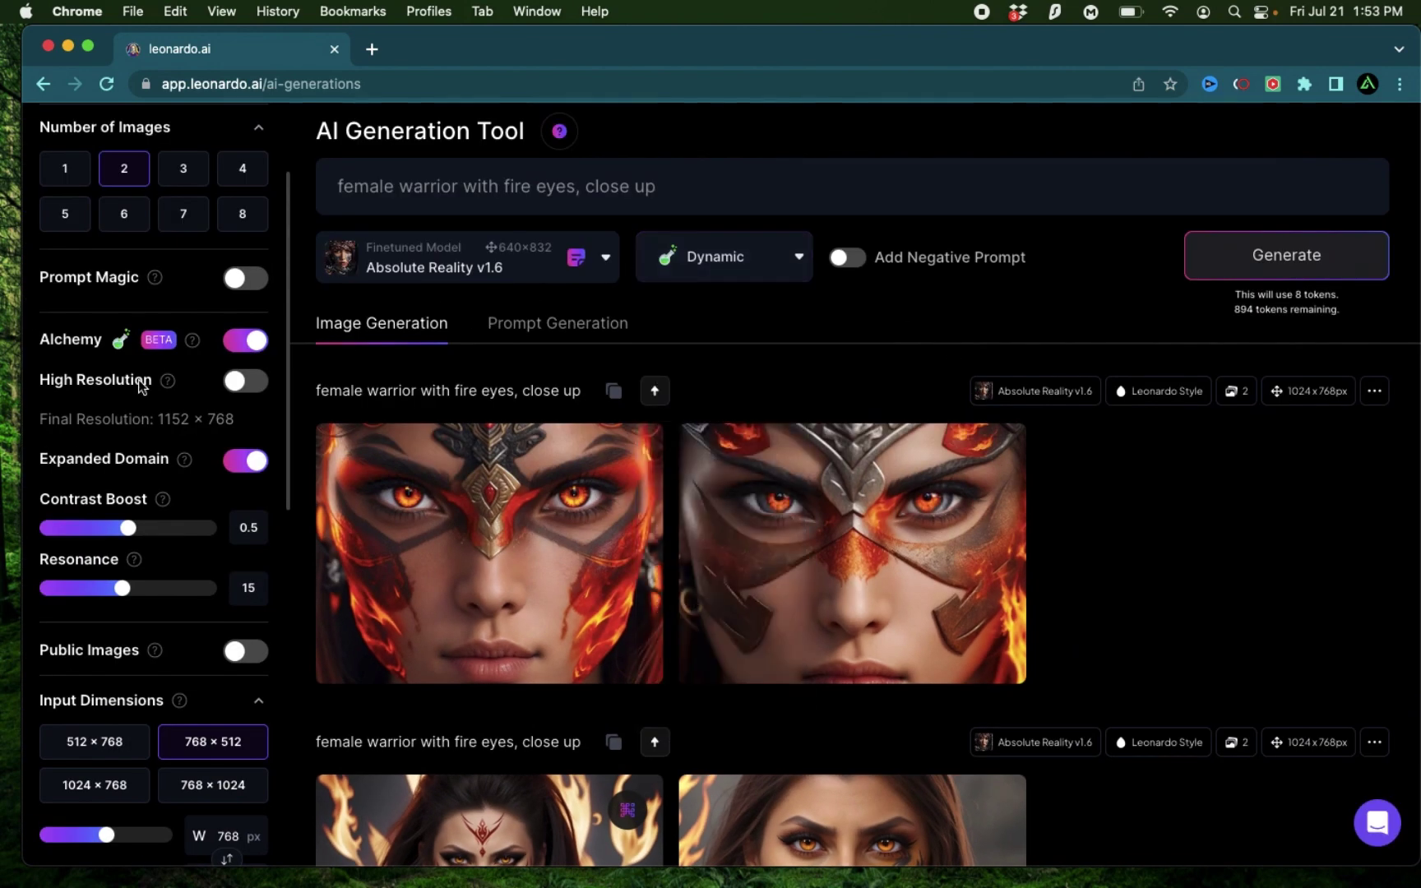
pyautogui.scroll(2, 88, 406)
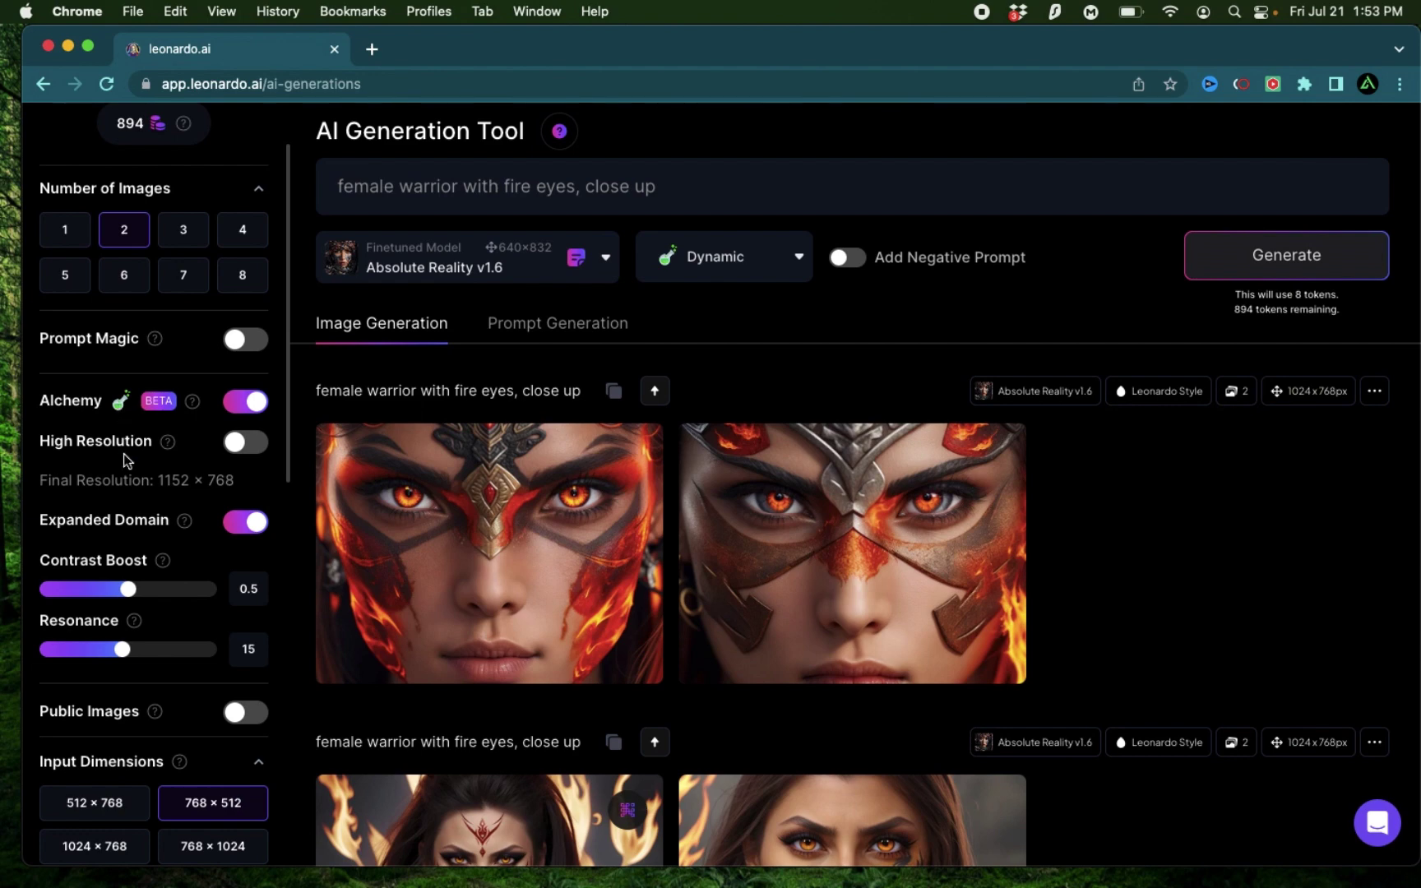
pyautogui.scroll(-4, 123, 459)
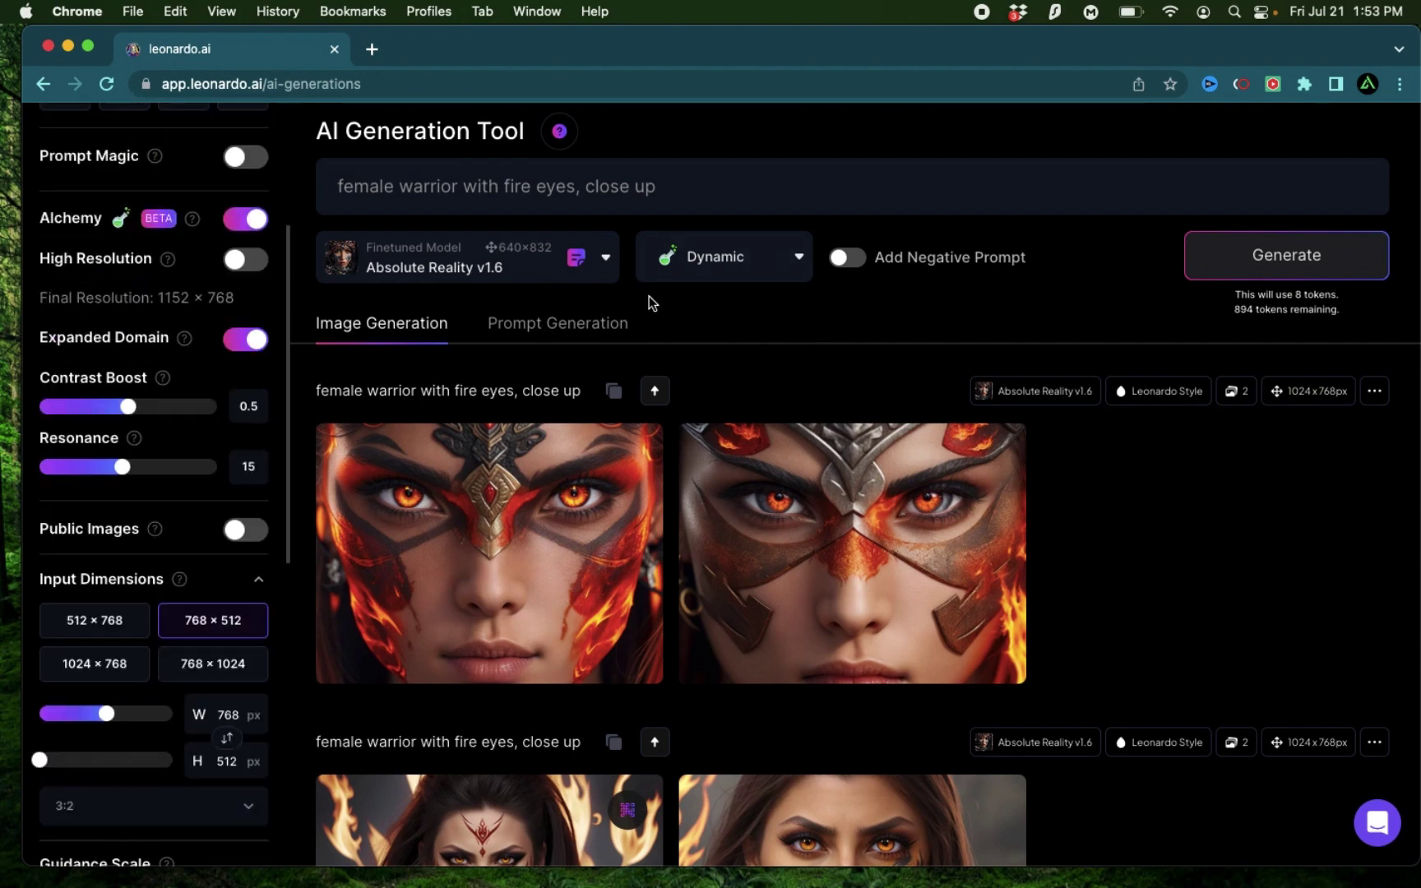
pyautogui.scroll(-10, 168, 454)
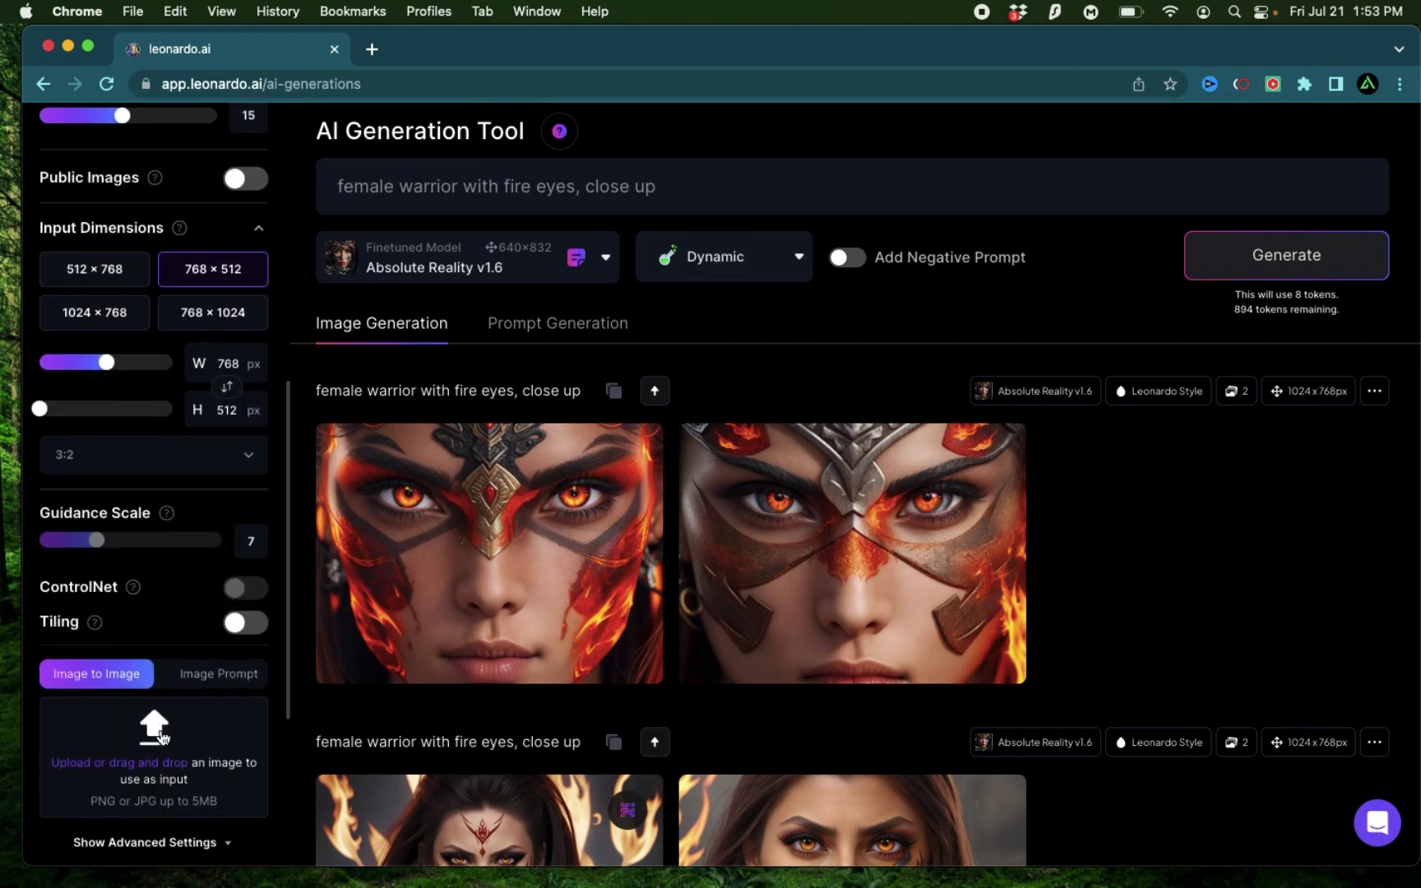
pyautogui.scroll(-4, 149, 803)
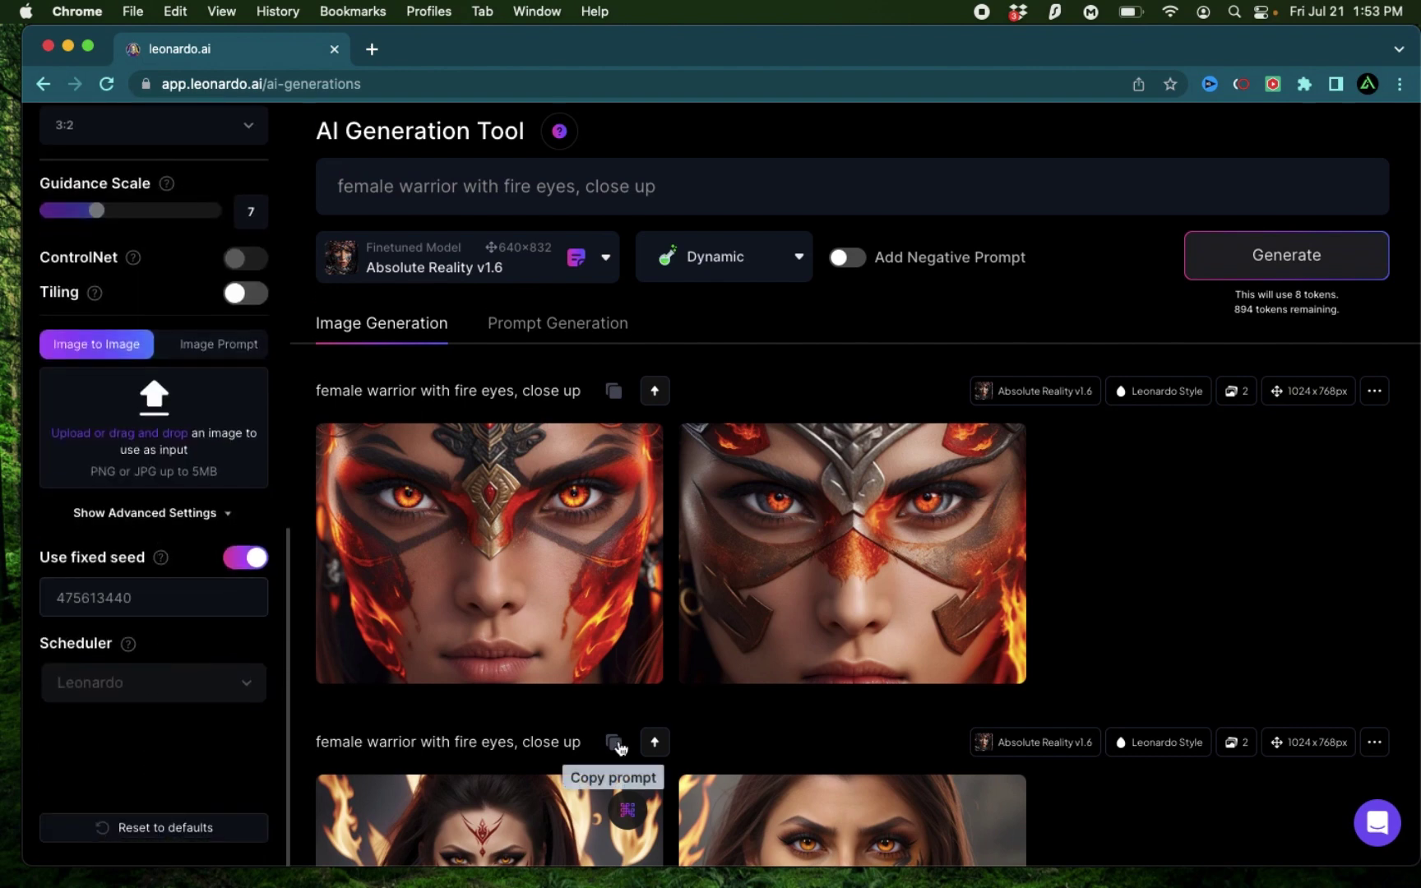
pyautogui.scroll(-7, 616, 740)
pyautogui.scroll(5, 503, 588)
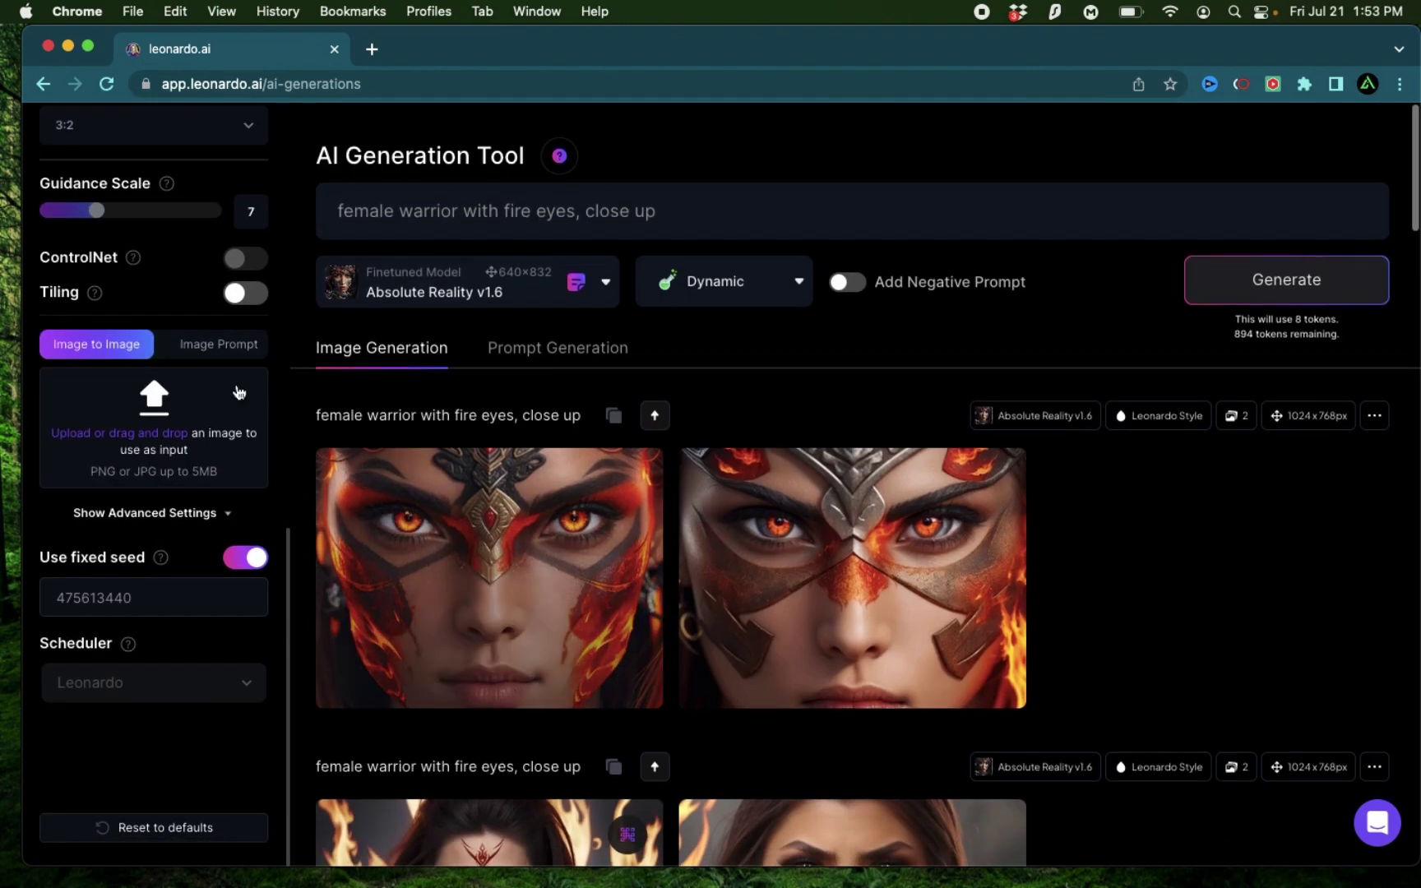
pyautogui.scroll(10, 238, 390)
# Generate two Dynamic-preset images and open the new fire-warrior image full size
pyautogui.click(1269, 286)
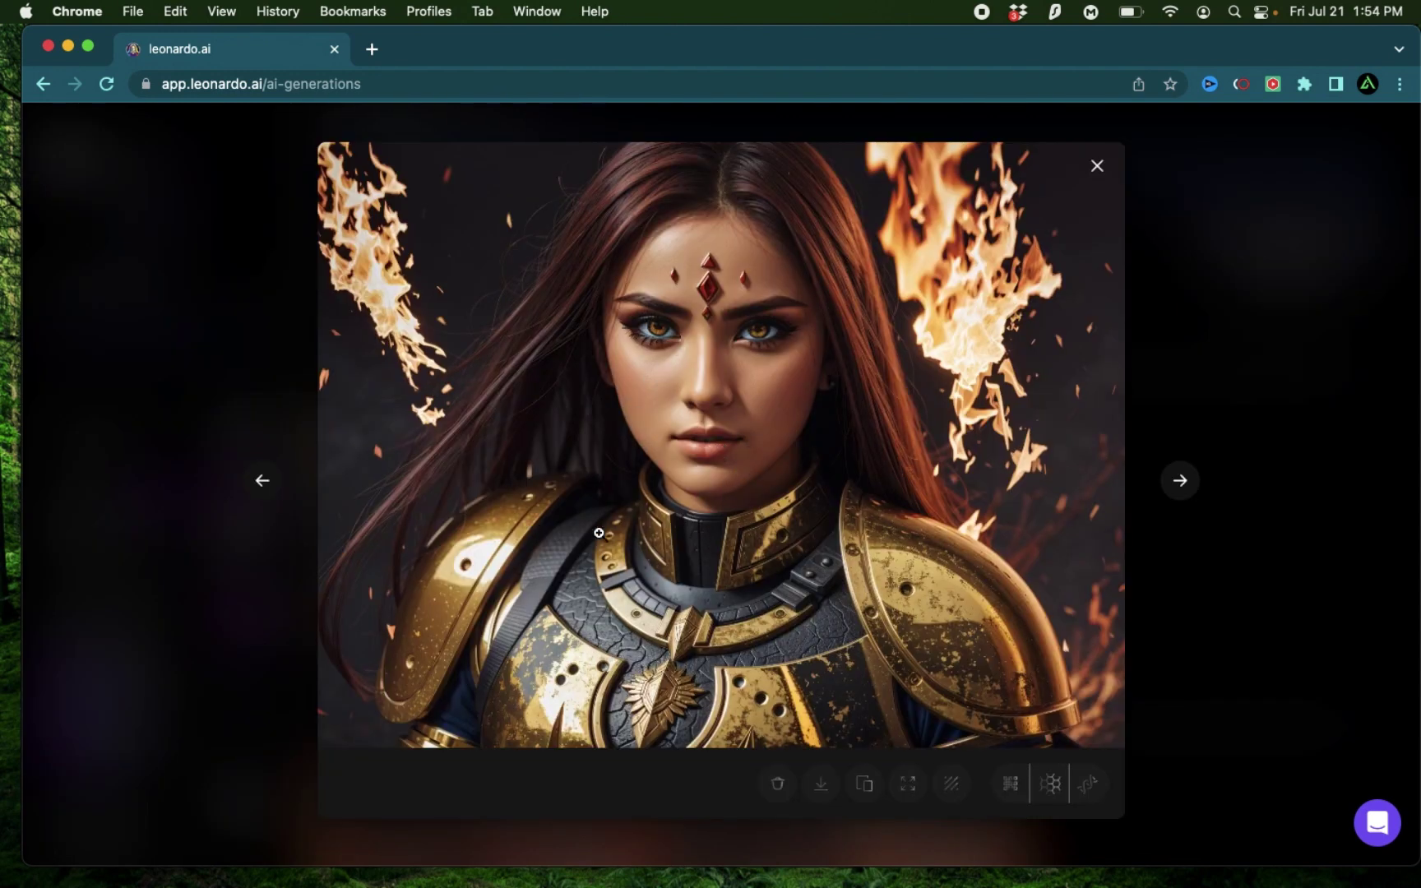
pyautogui.press('Escape')
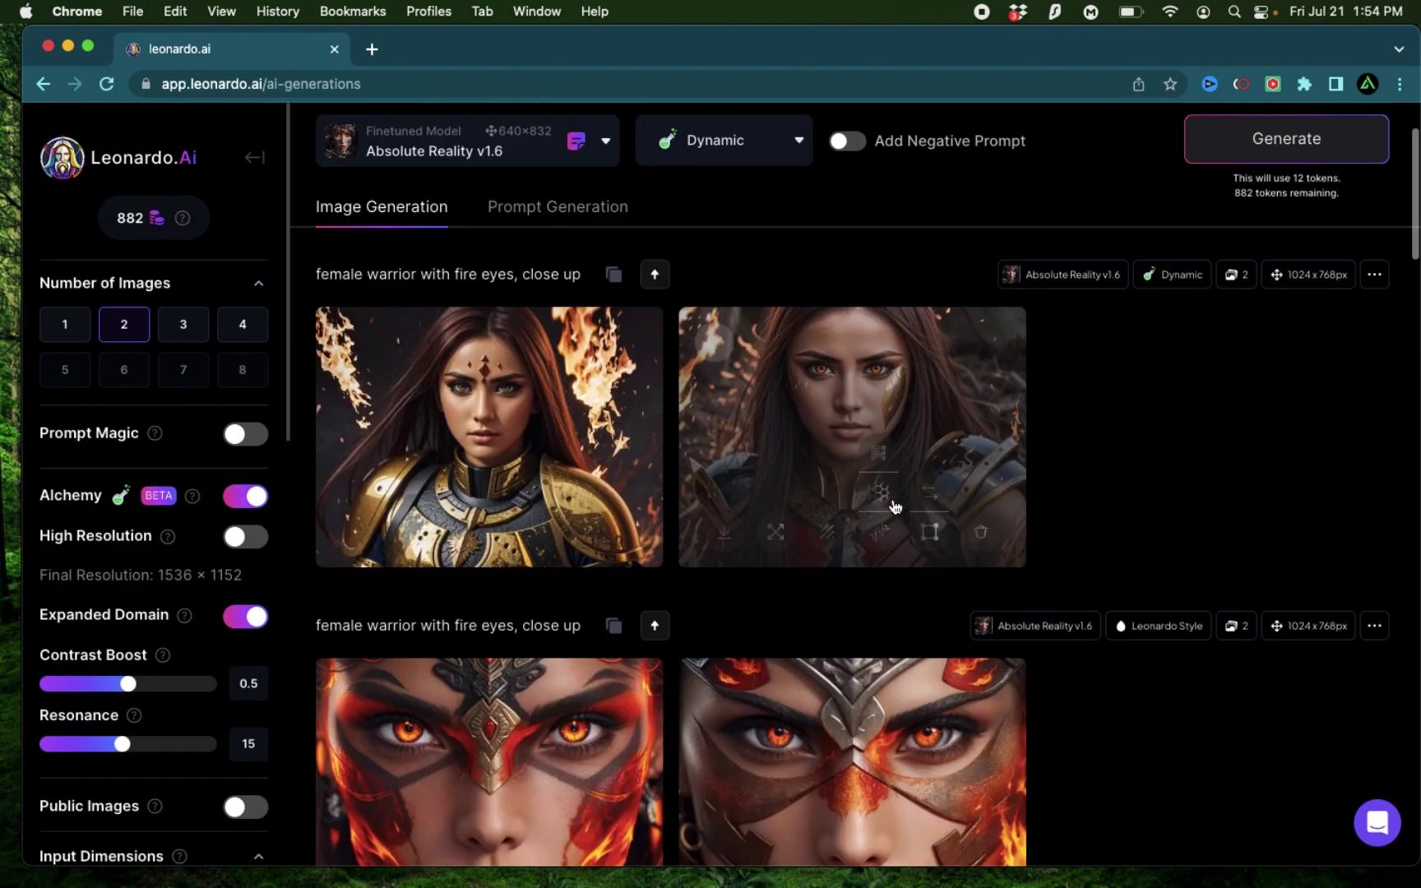
pyautogui.scroll(-8, 895, 501)
pyautogui.click(556, 476)
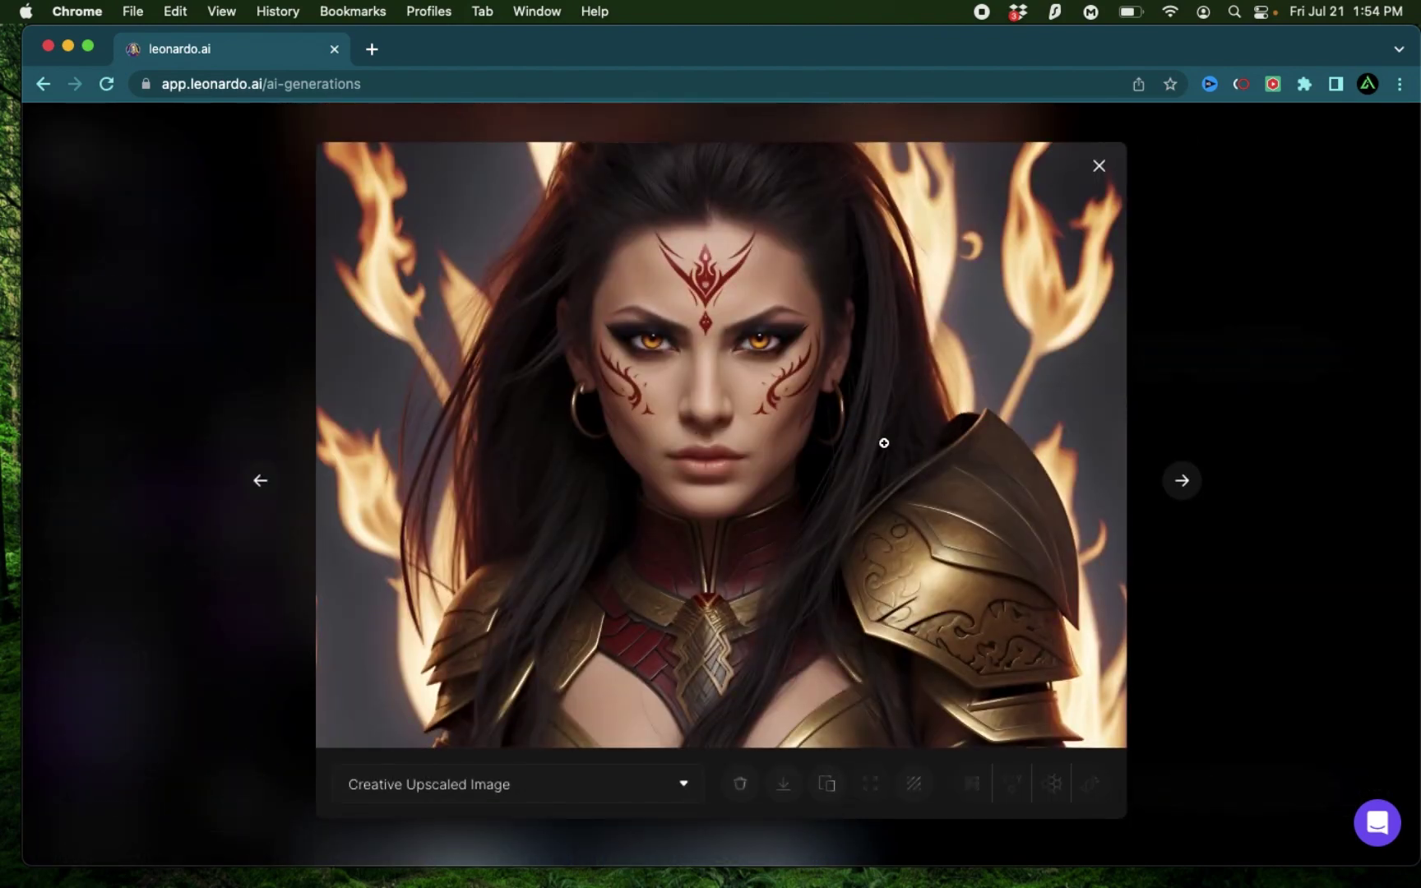
# Zoom to full resolution, pan around the warrior's details, then zoom back to fit
pyautogui.click(444, 482)
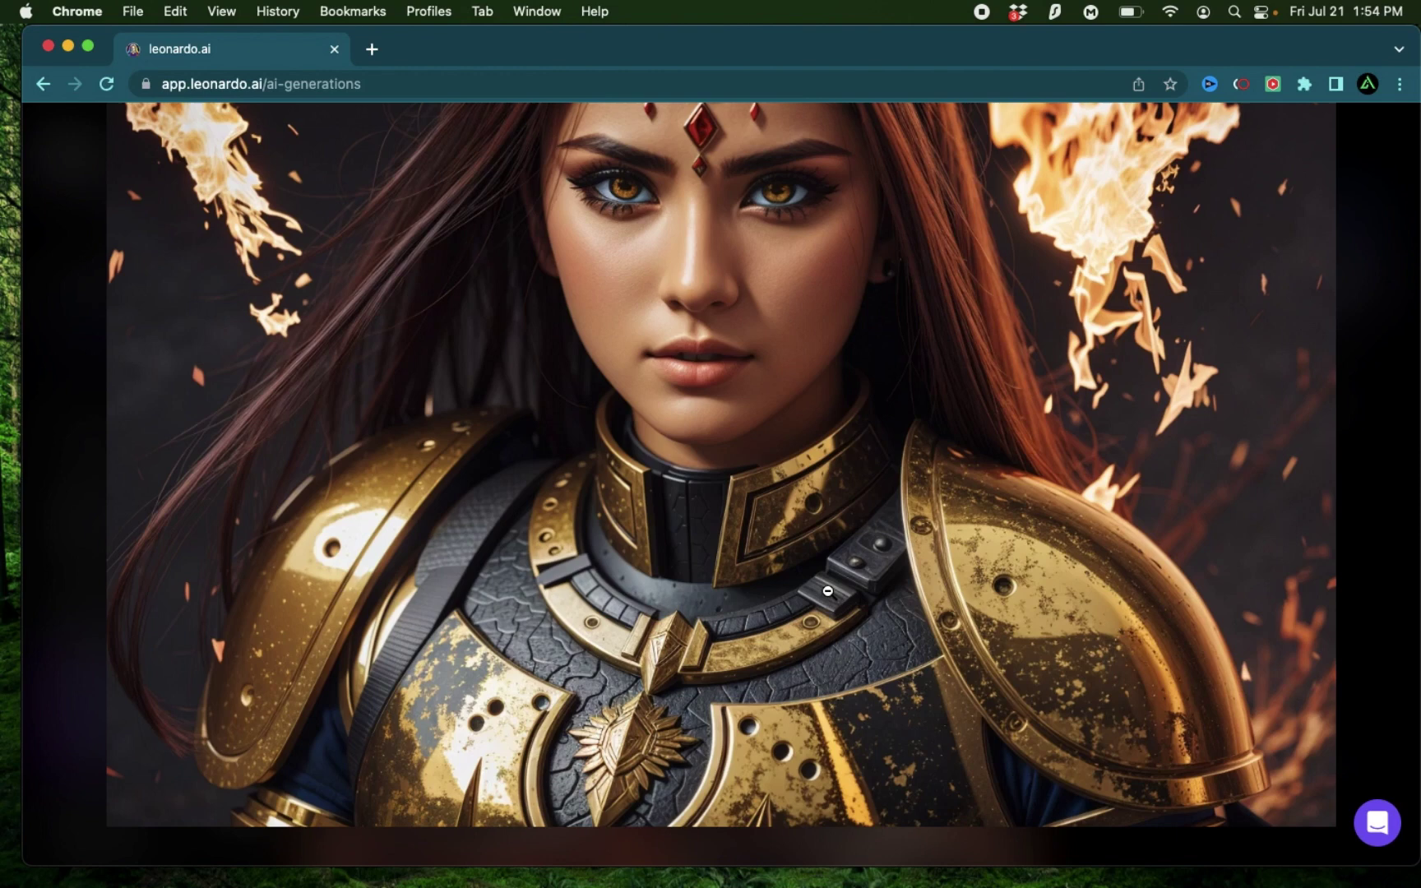
pyautogui.scroll(3, 823, 597)
pyautogui.scroll(-3, 829, 590)
pyautogui.scroll(4, 747, 528)
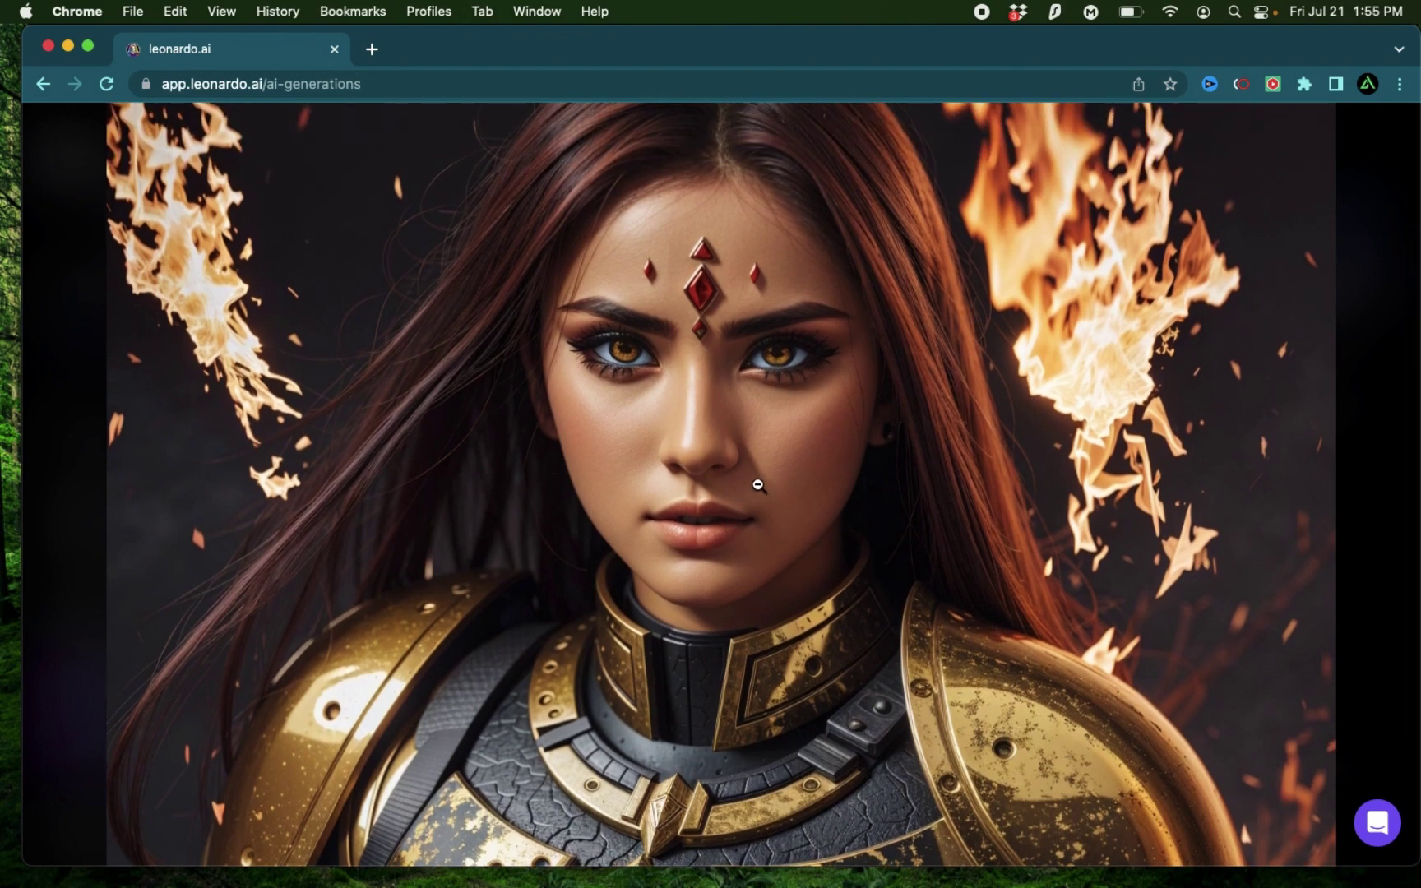
pyautogui.scroll(-4, 729, 581)
pyautogui.scroll(6, 853, 417)
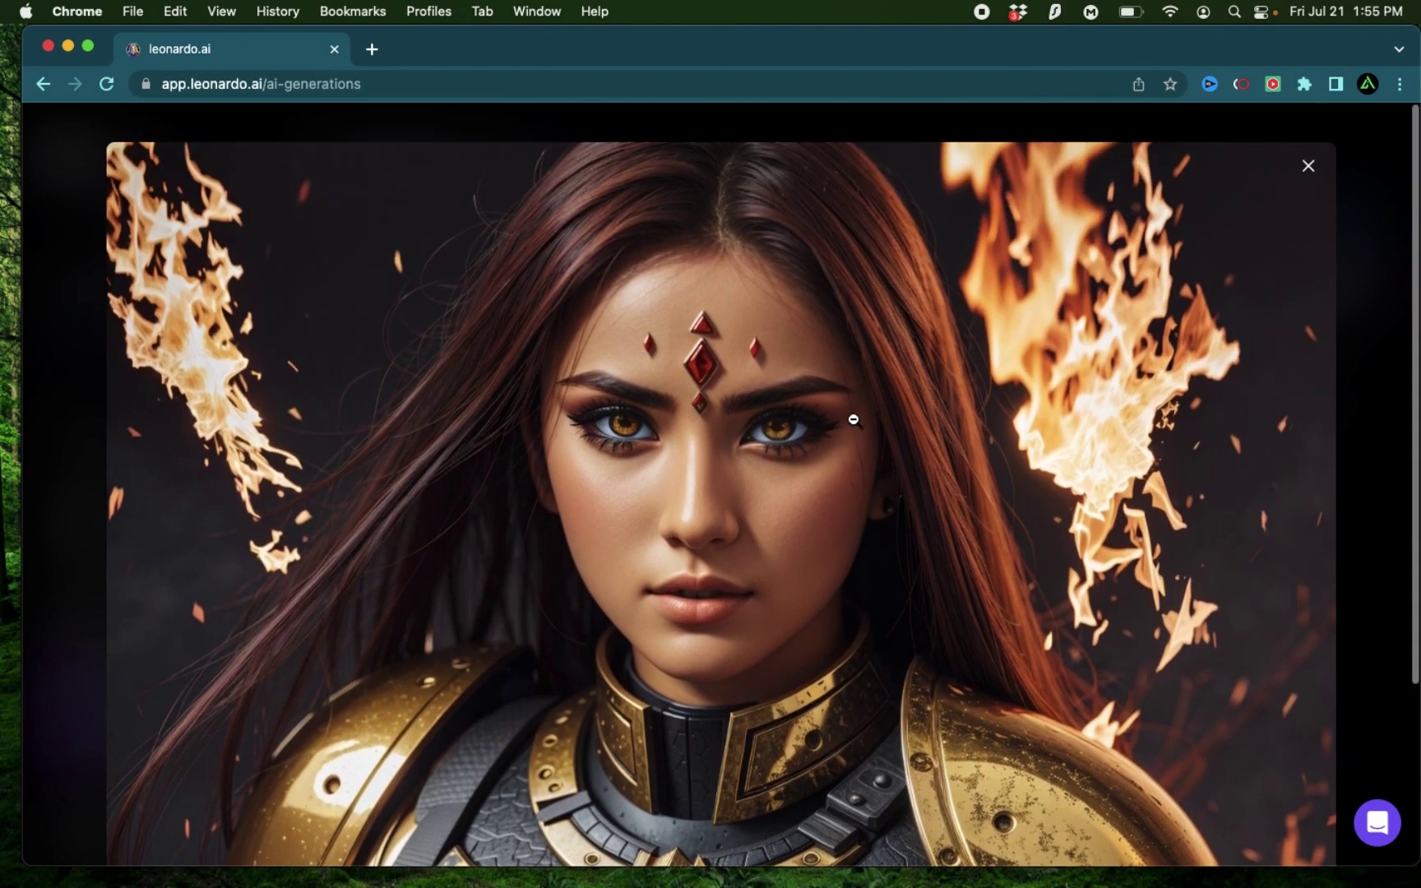
pyautogui.scroll(-5, 744, 553)
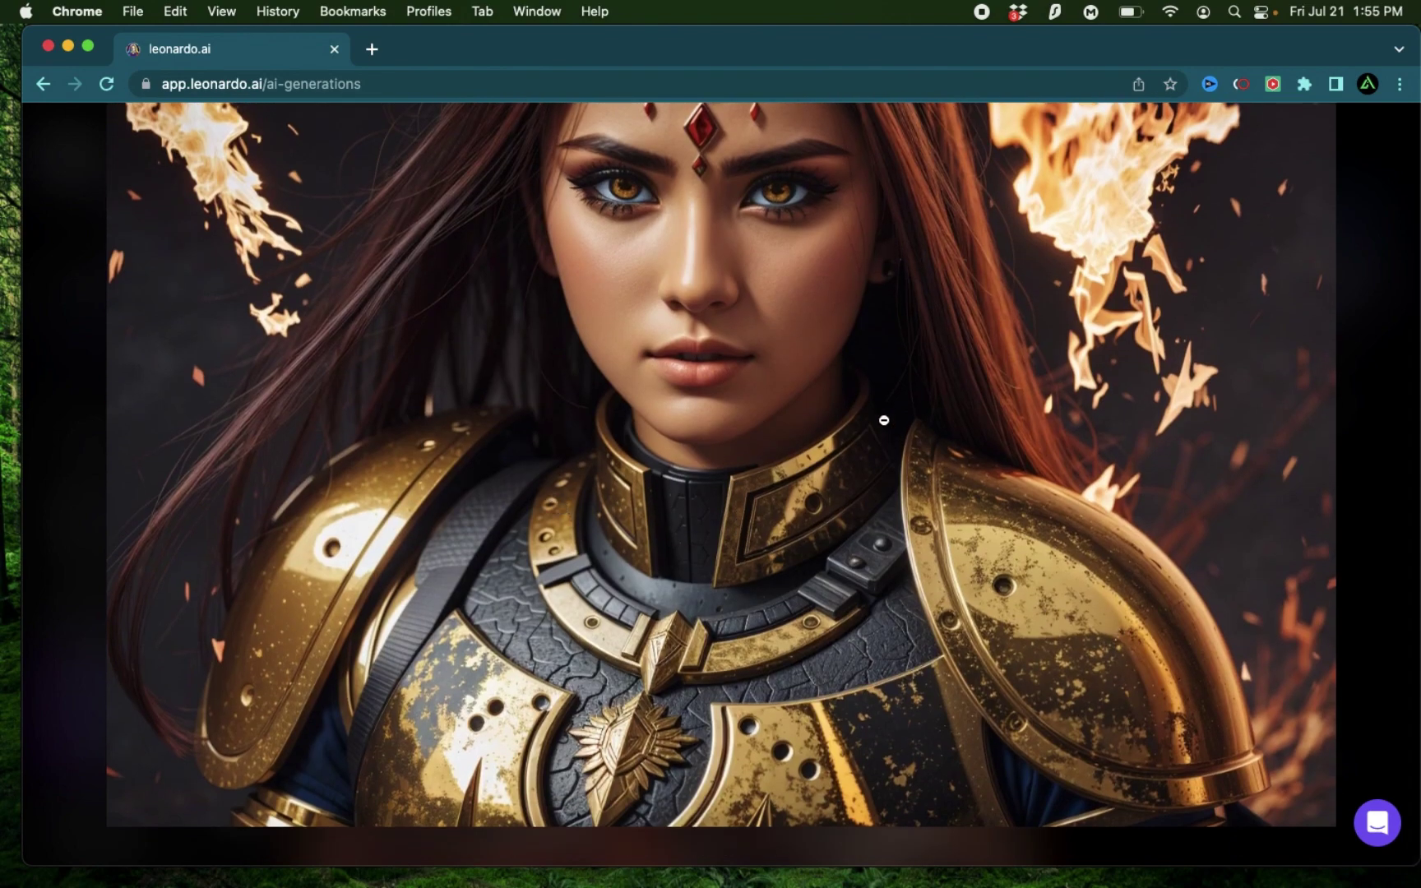
pyautogui.scroll(4, 788, 441)
pyautogui.scroll(-4, 614, 504)
pyautogui.click(537, 547)
# Close the viewer, pick the Creative style preset instead of Dynamic, and review the sidebar
pyautogui.press('Escape')
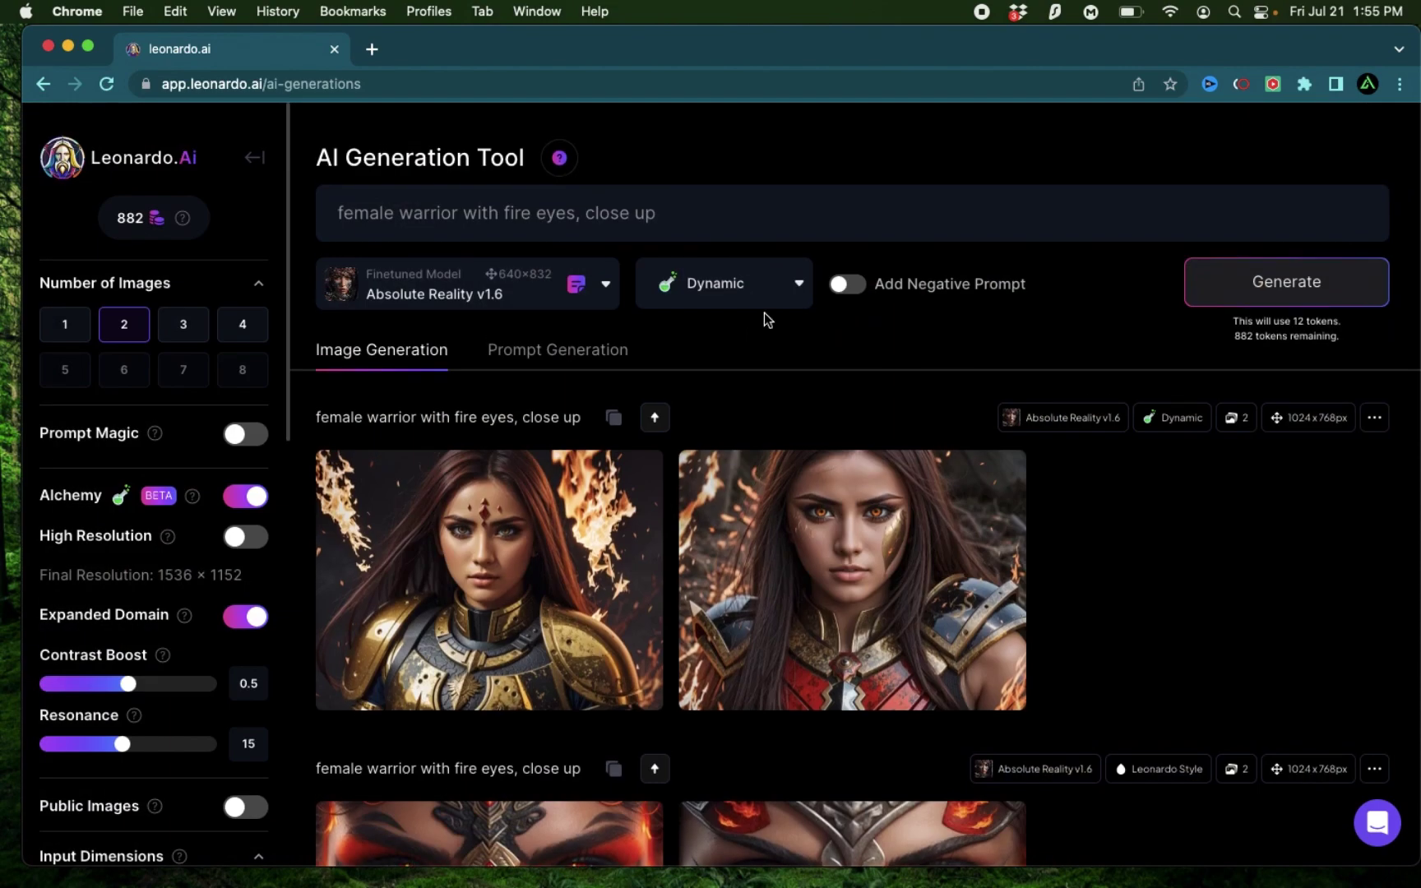
pyautogui.click(741, 304)
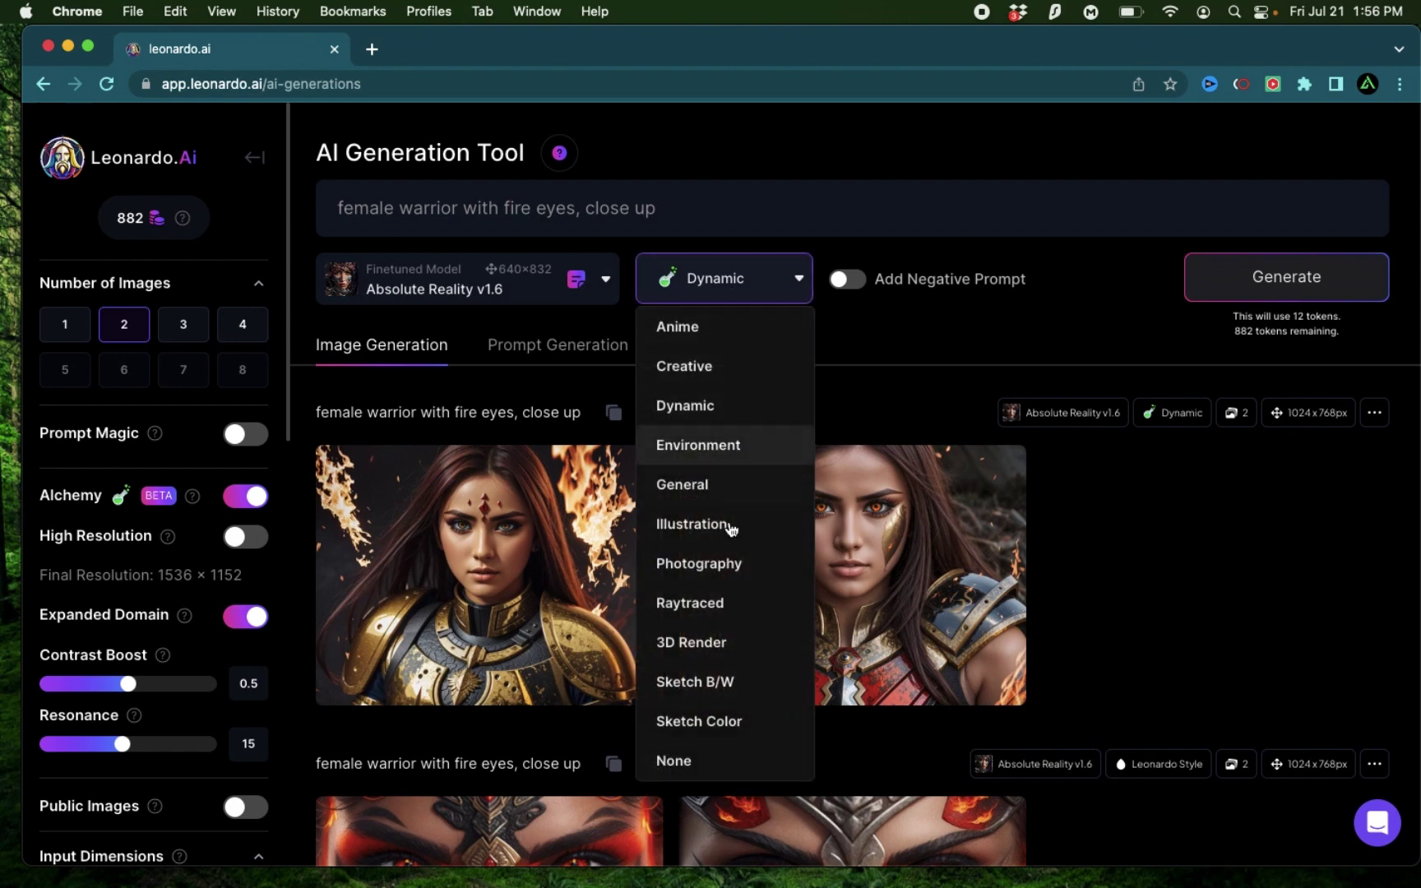
pyautogui.scroll(-2, 724, 421)
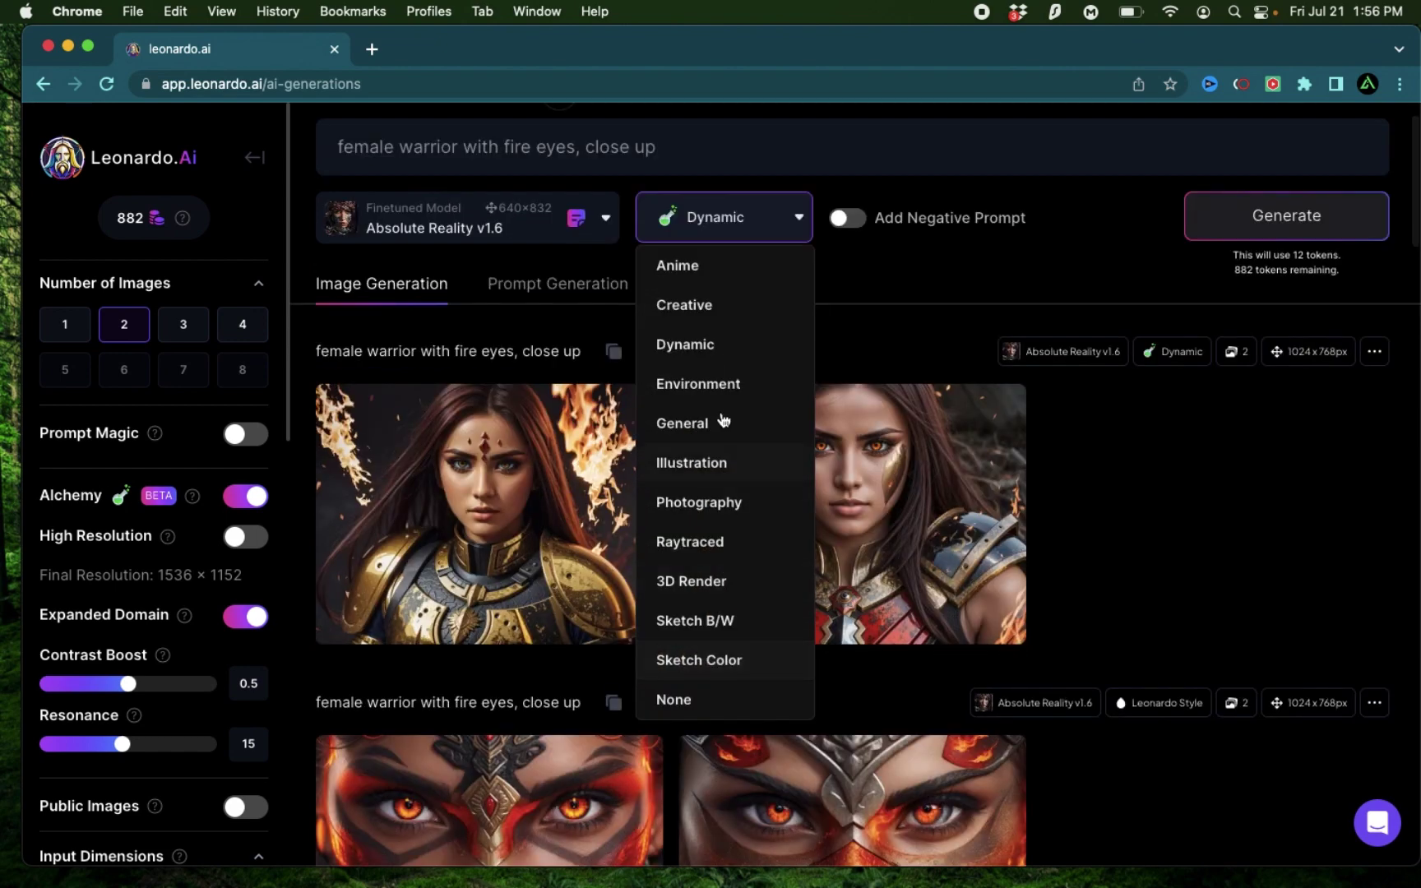
pyautogui.click(714, 309)
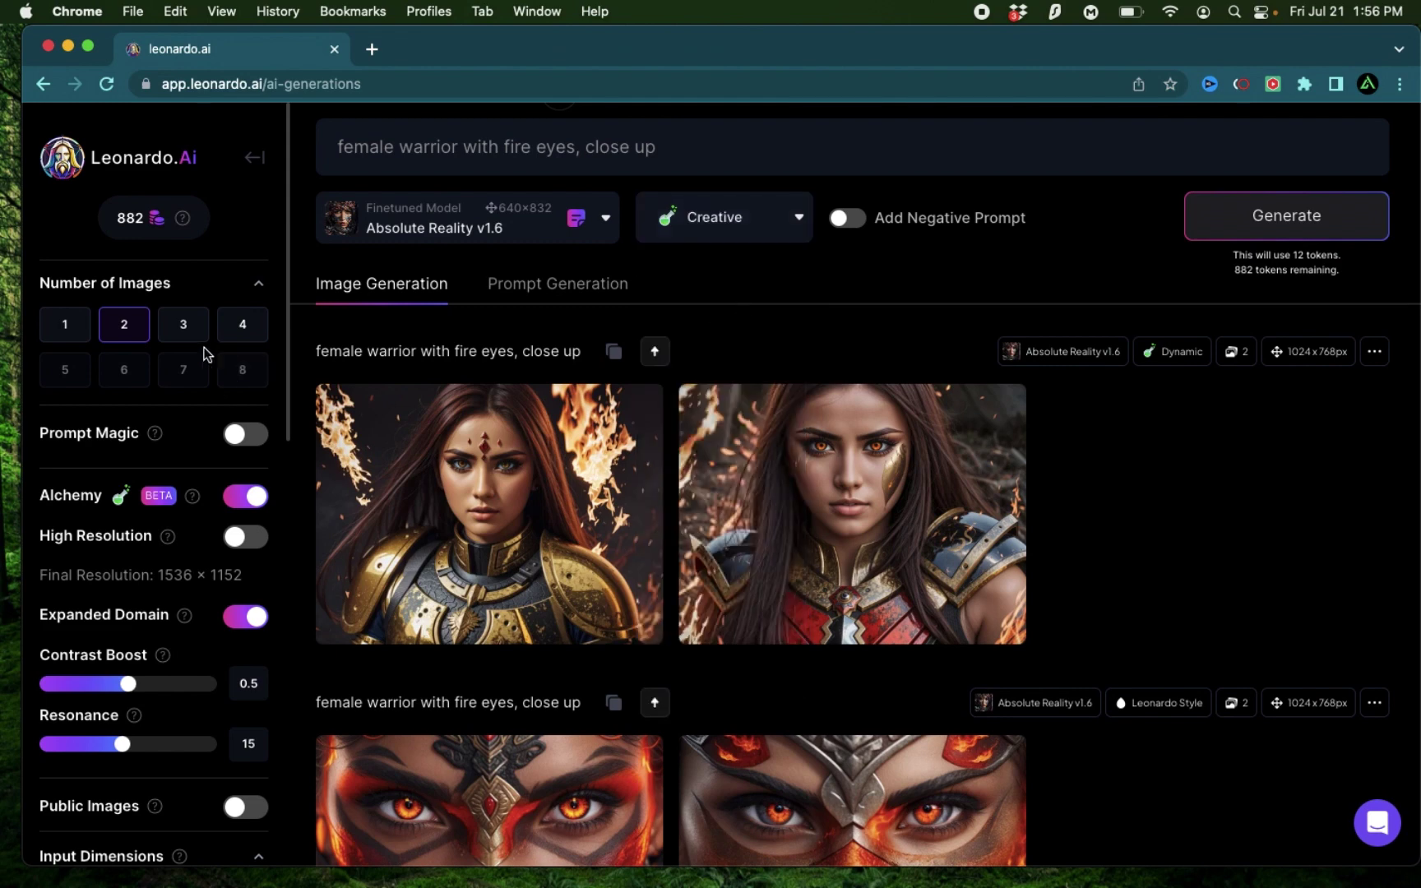
pyautogui.scroll(-10, 197, 494)
pyautogui.scroll(3, 164, 397)
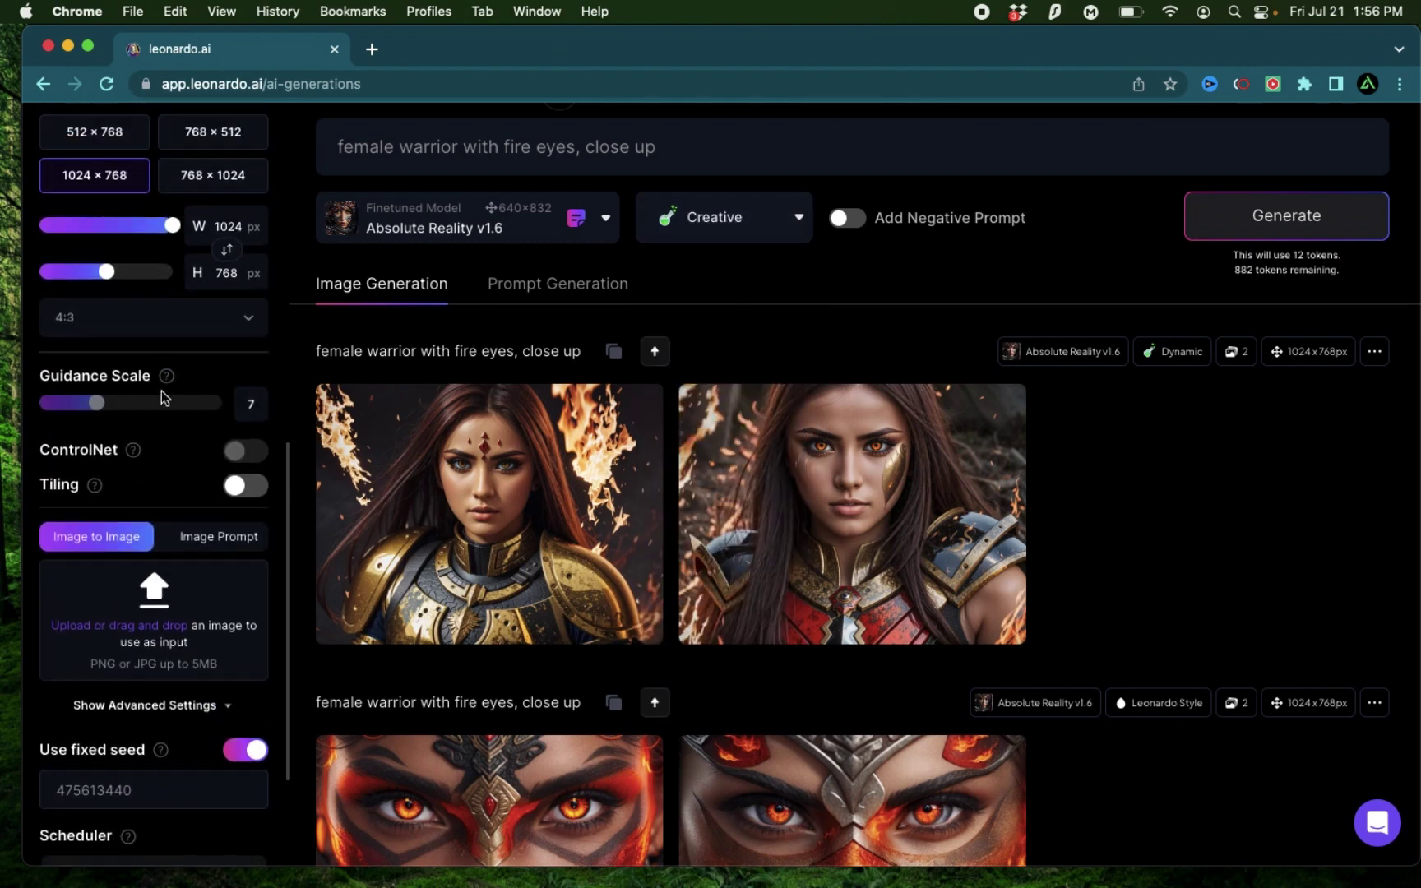
pyautogui.scroll(-3, 161, 397)
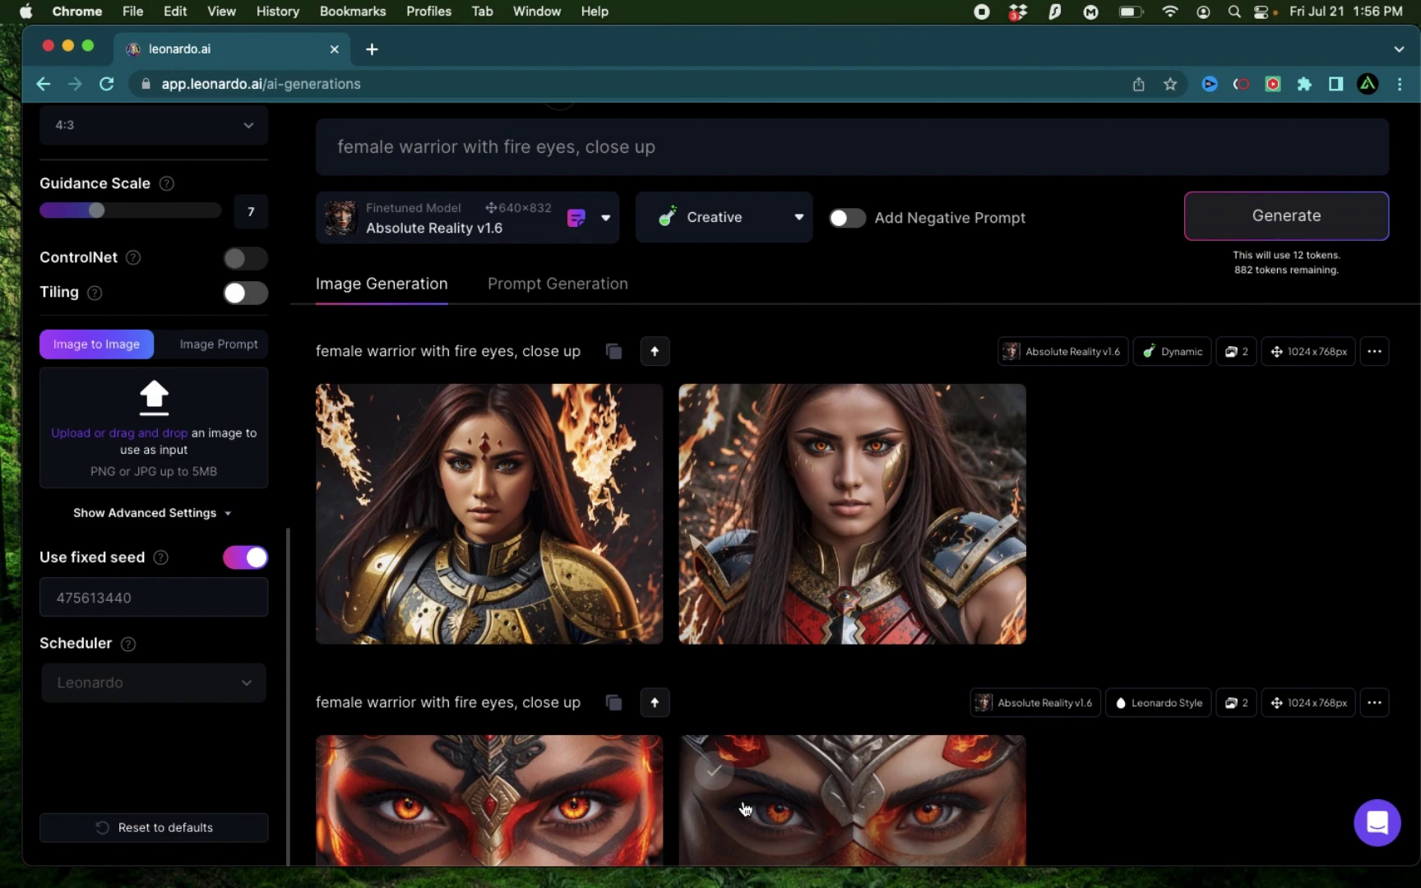
pyautogui.scroll(-7, 744, 808)
pyautogui.scroll(8, 744, 576)
pyautogui.scroll(5, 194, 302)
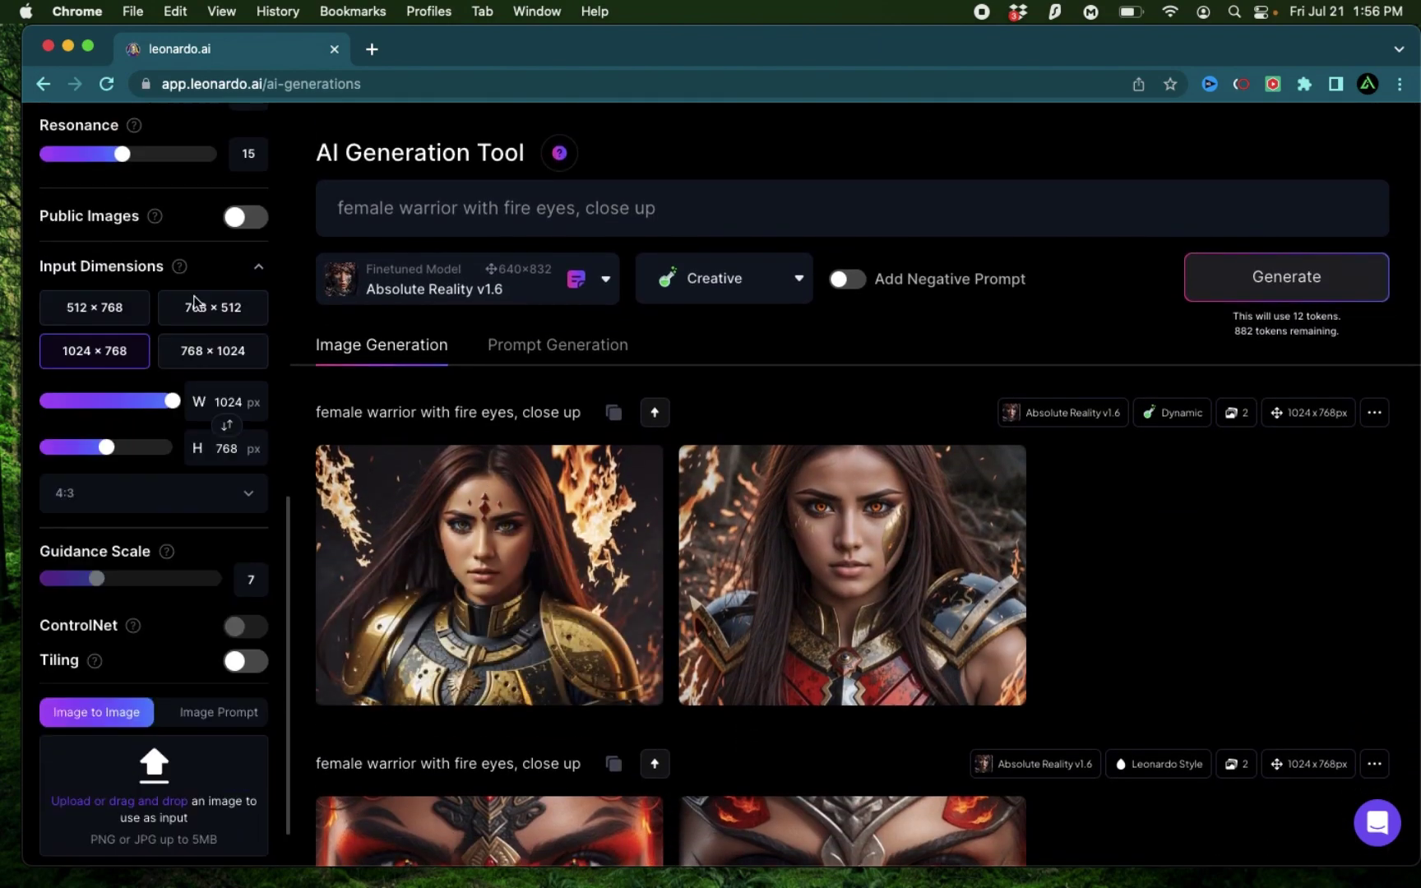
pyautogui.scroll(6, 194, 302)
pyautogui.scroll(-5, 182, 296)
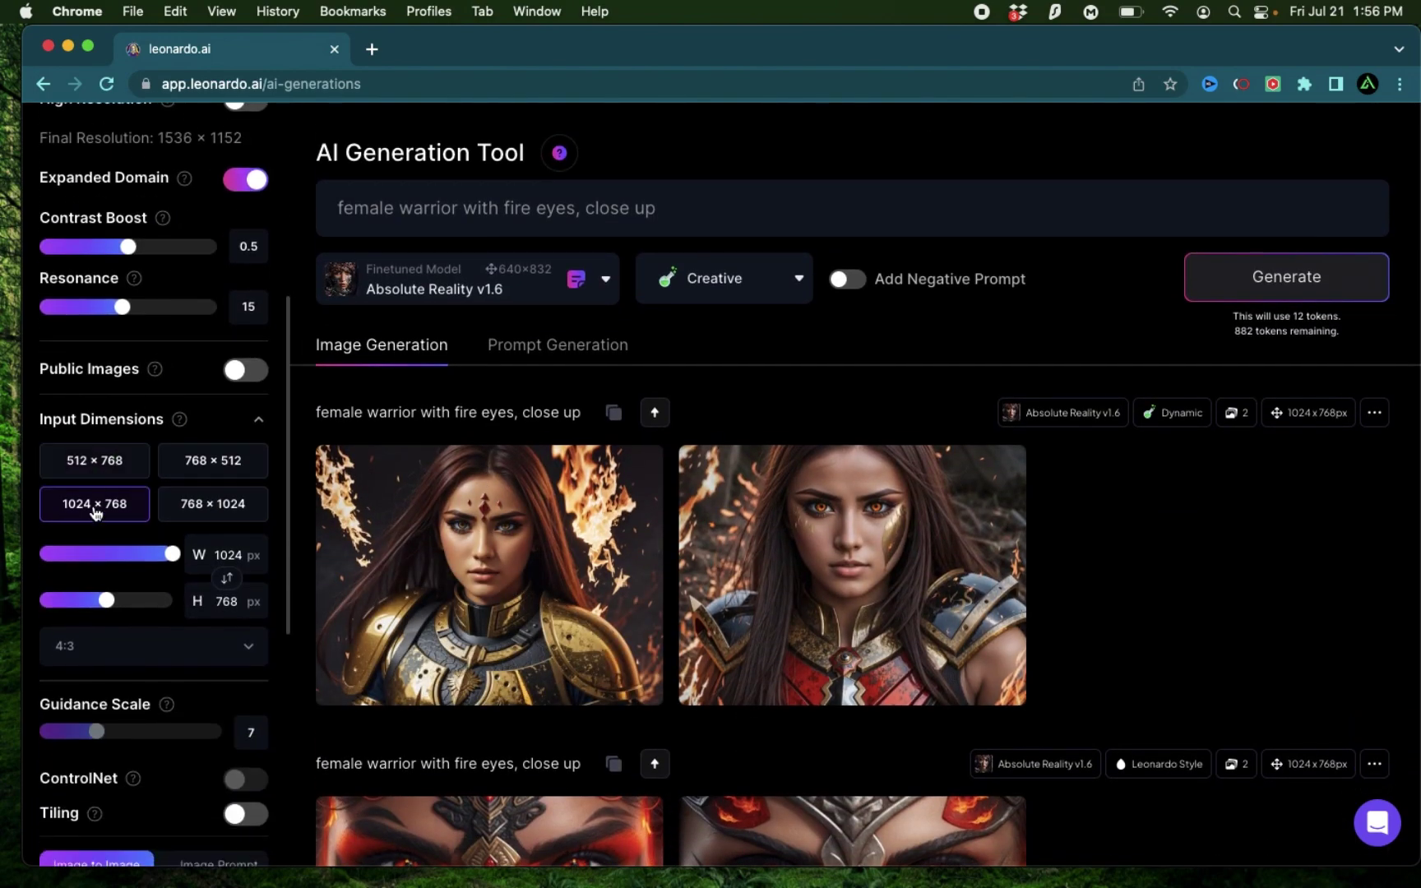
# Generate two Creative-preset warrior images, zoom into one, then open the earlier upscaled warrior
pyautogui.click(1285, 293)
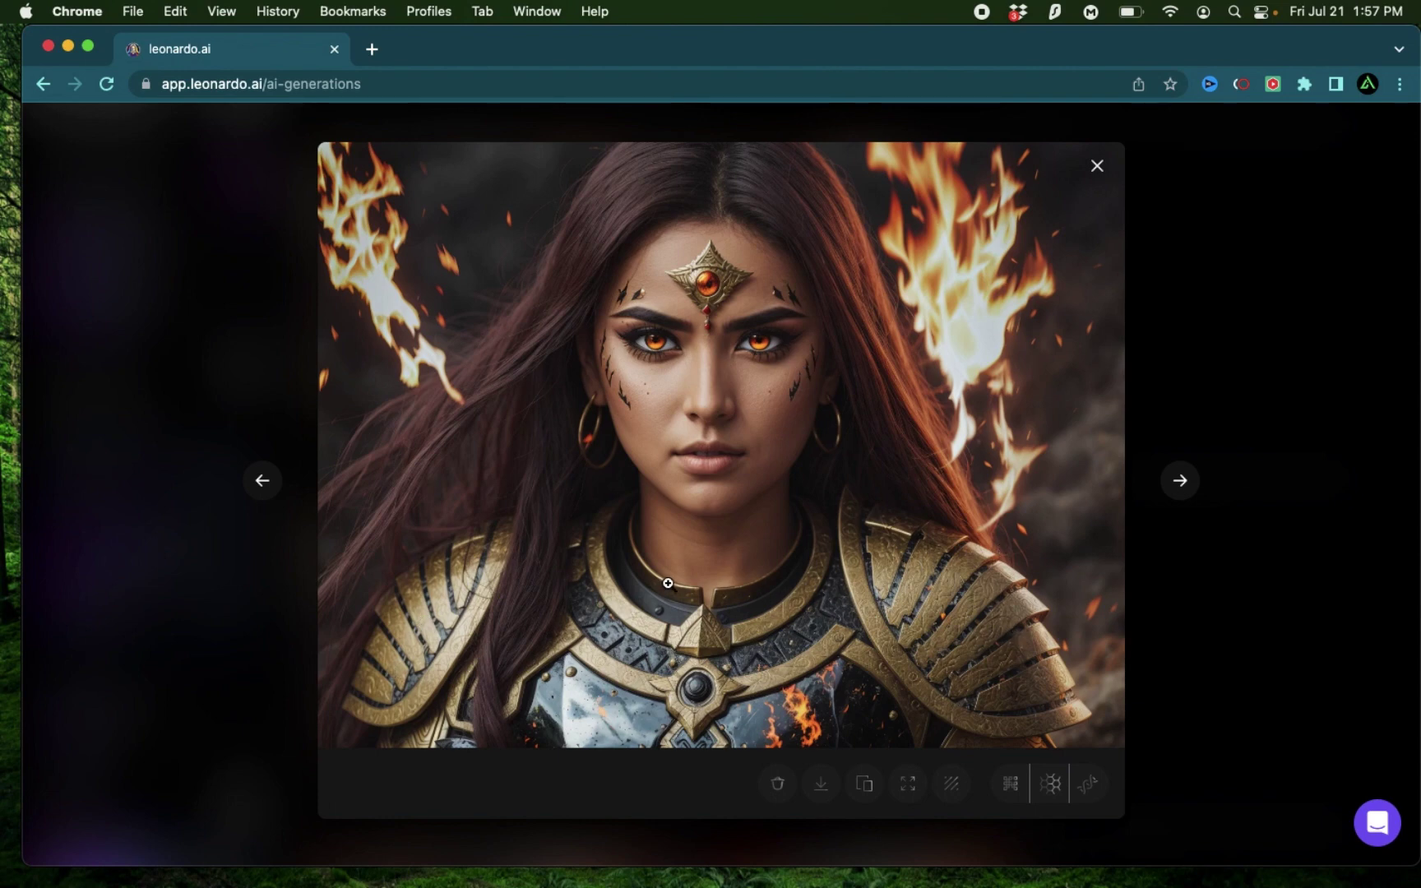
pyautogui.click(606, 619)
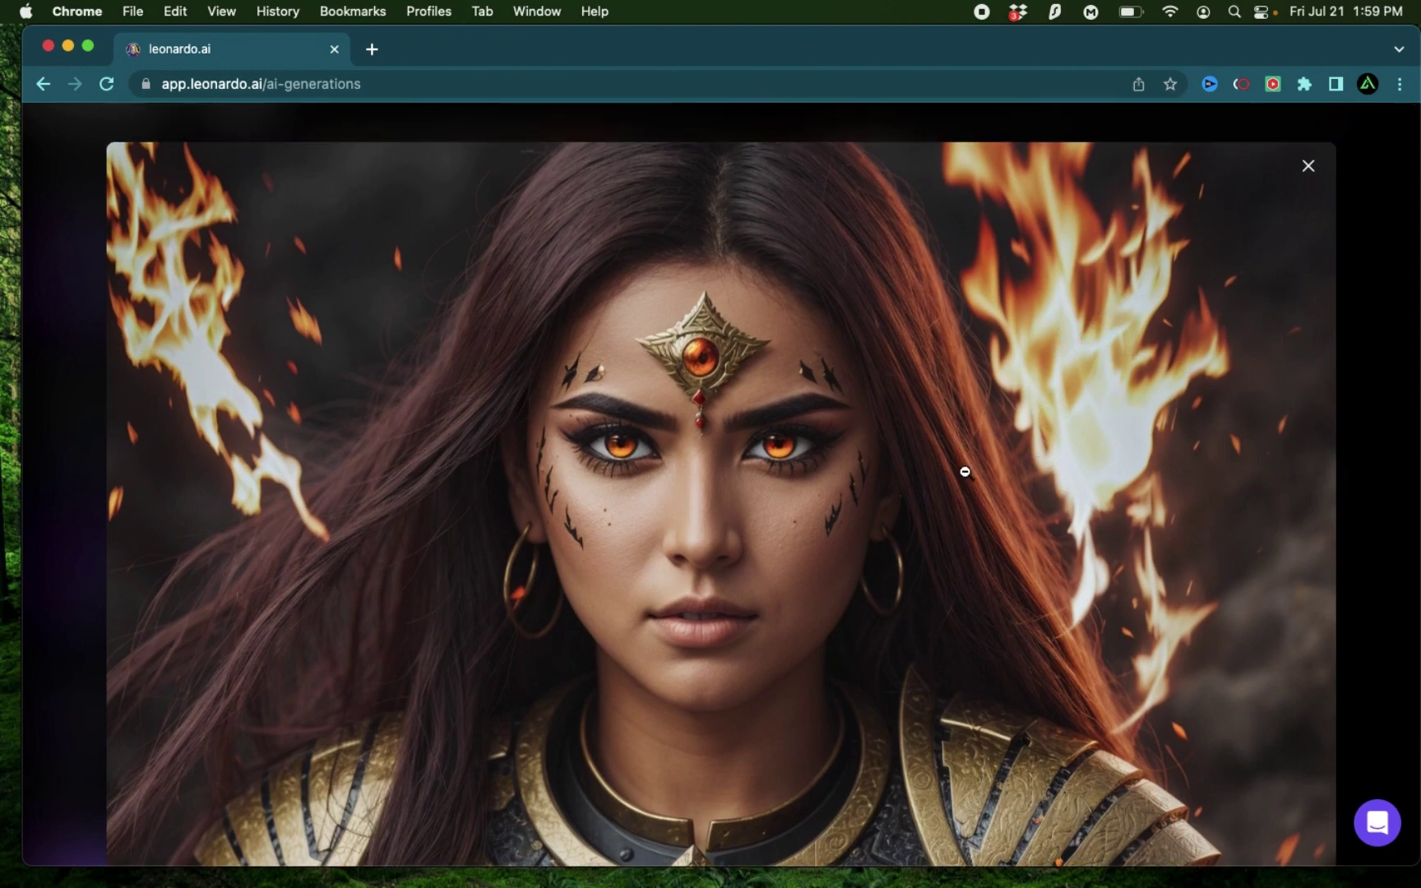
pyautogui.scroll(-3, 966, 471)
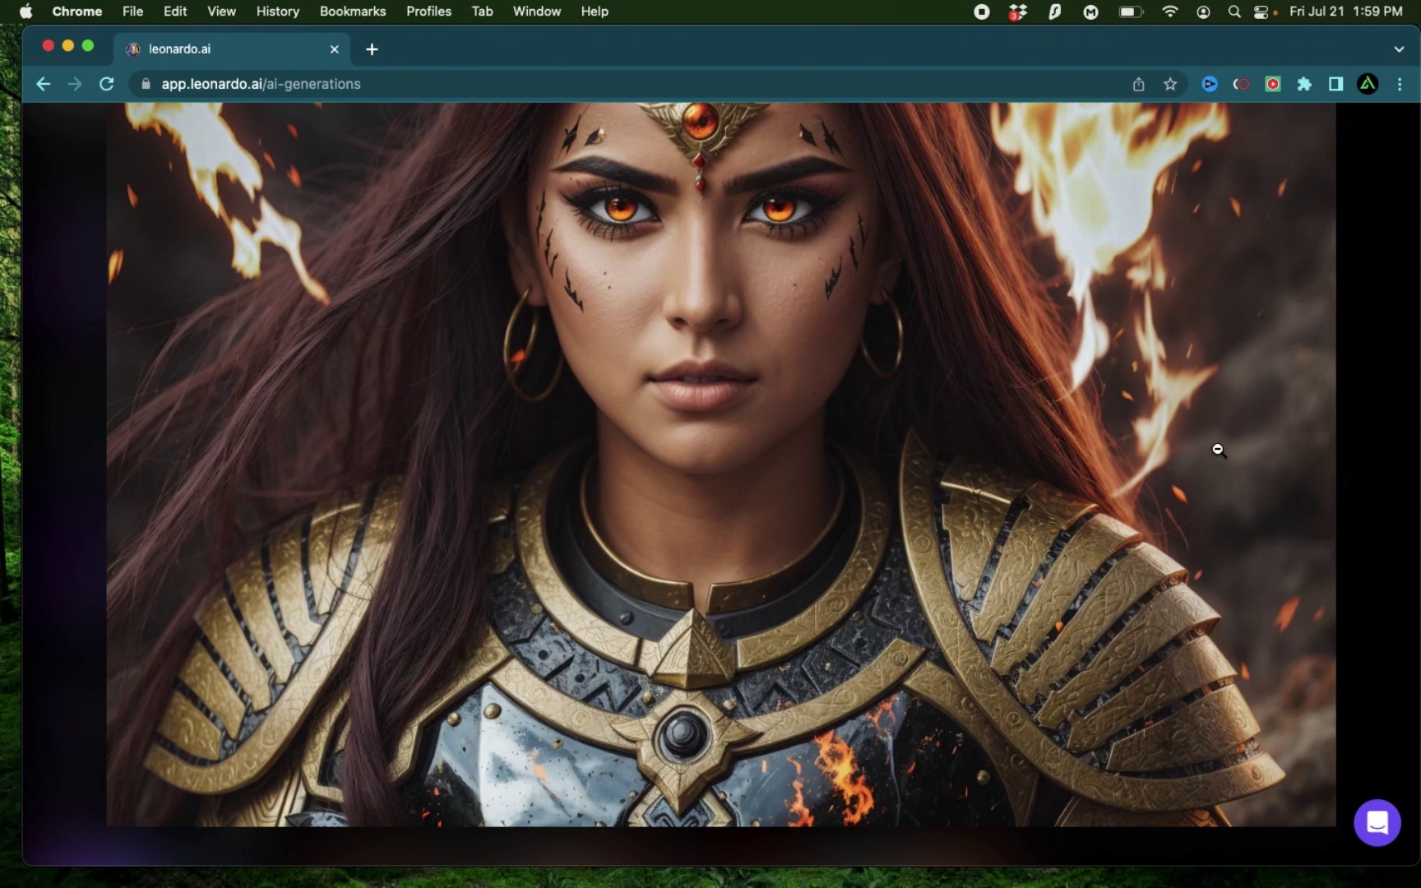
pyautogui.click(1228, 396)
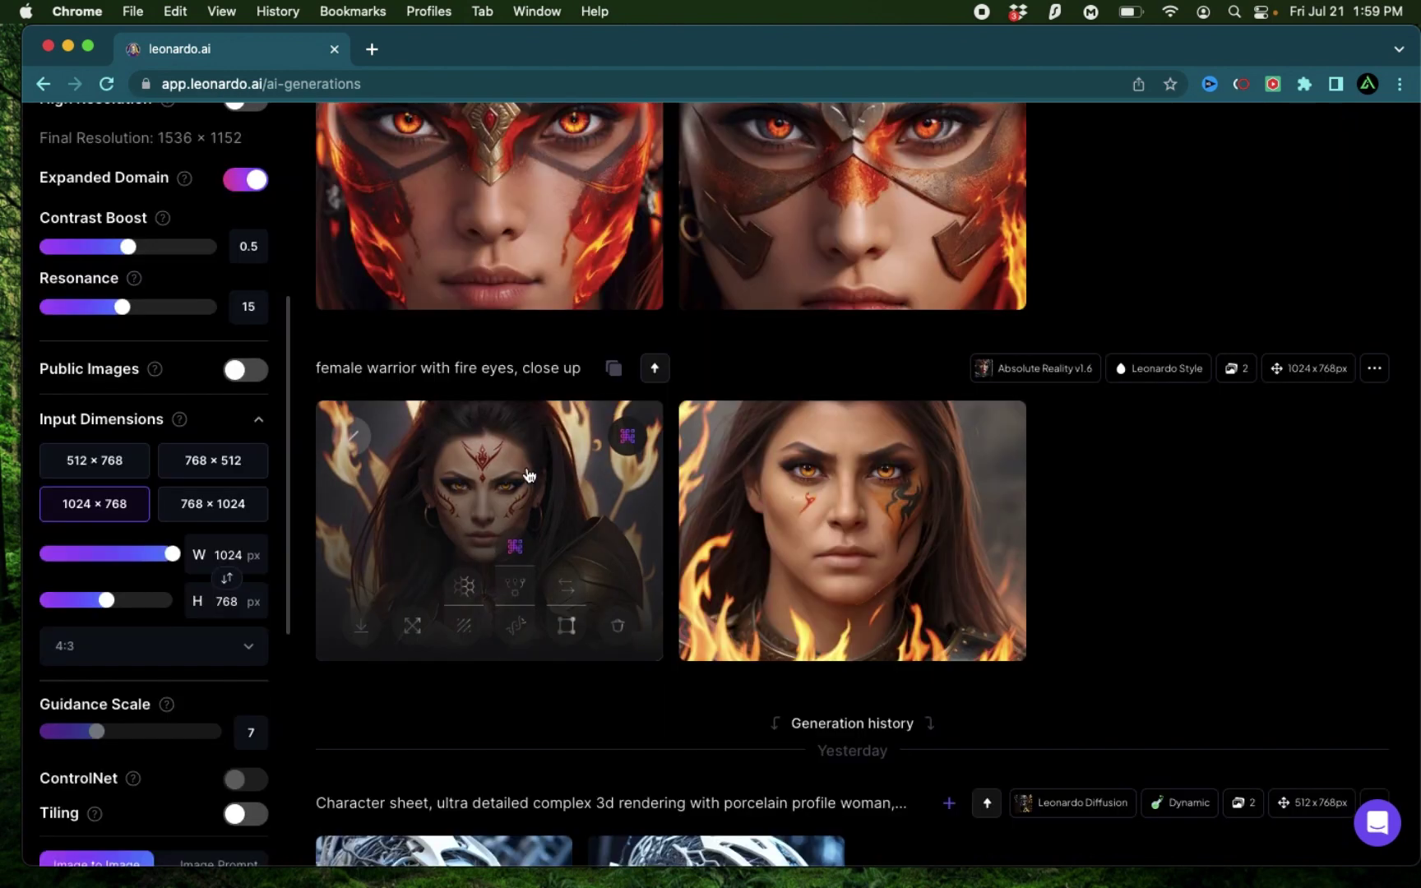
pyautogui.click(862, 434)
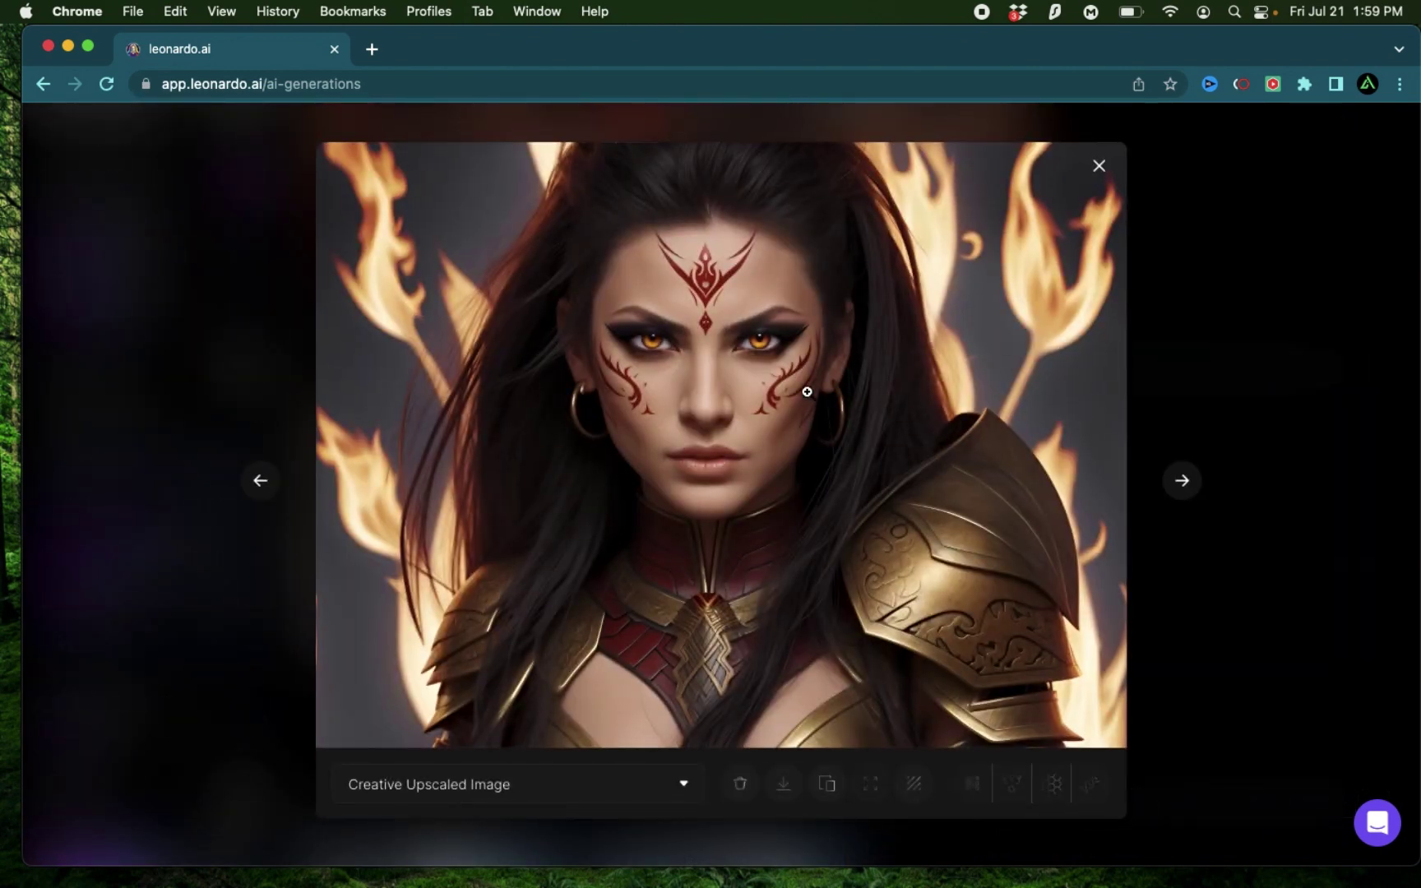
# Close the viewer and look over the fire-eyed warrior prompt text
pyautogui.click(1209, 460)
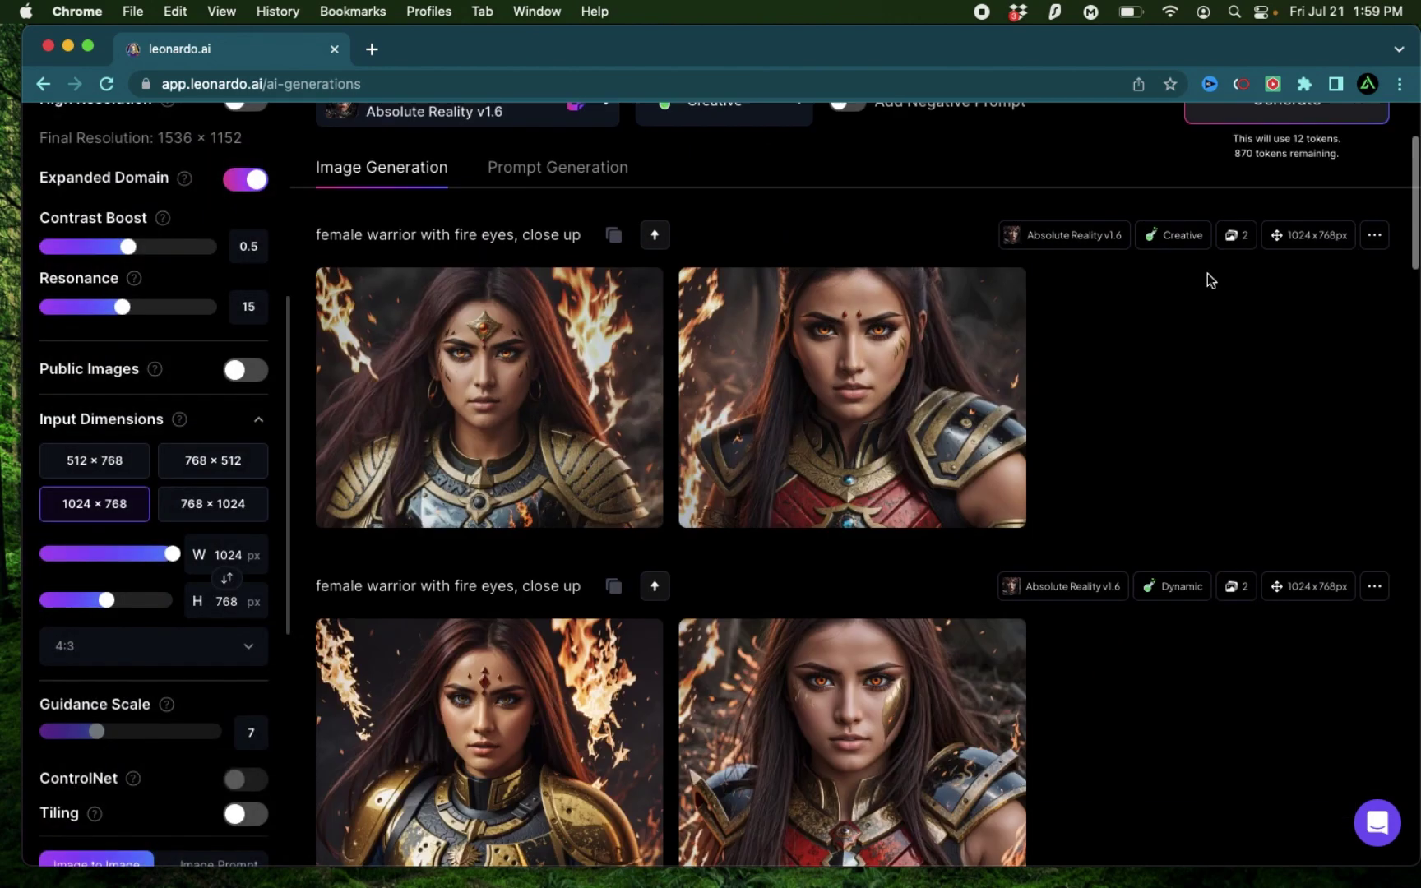
pyautogui.scroll(-1, 344, 215)
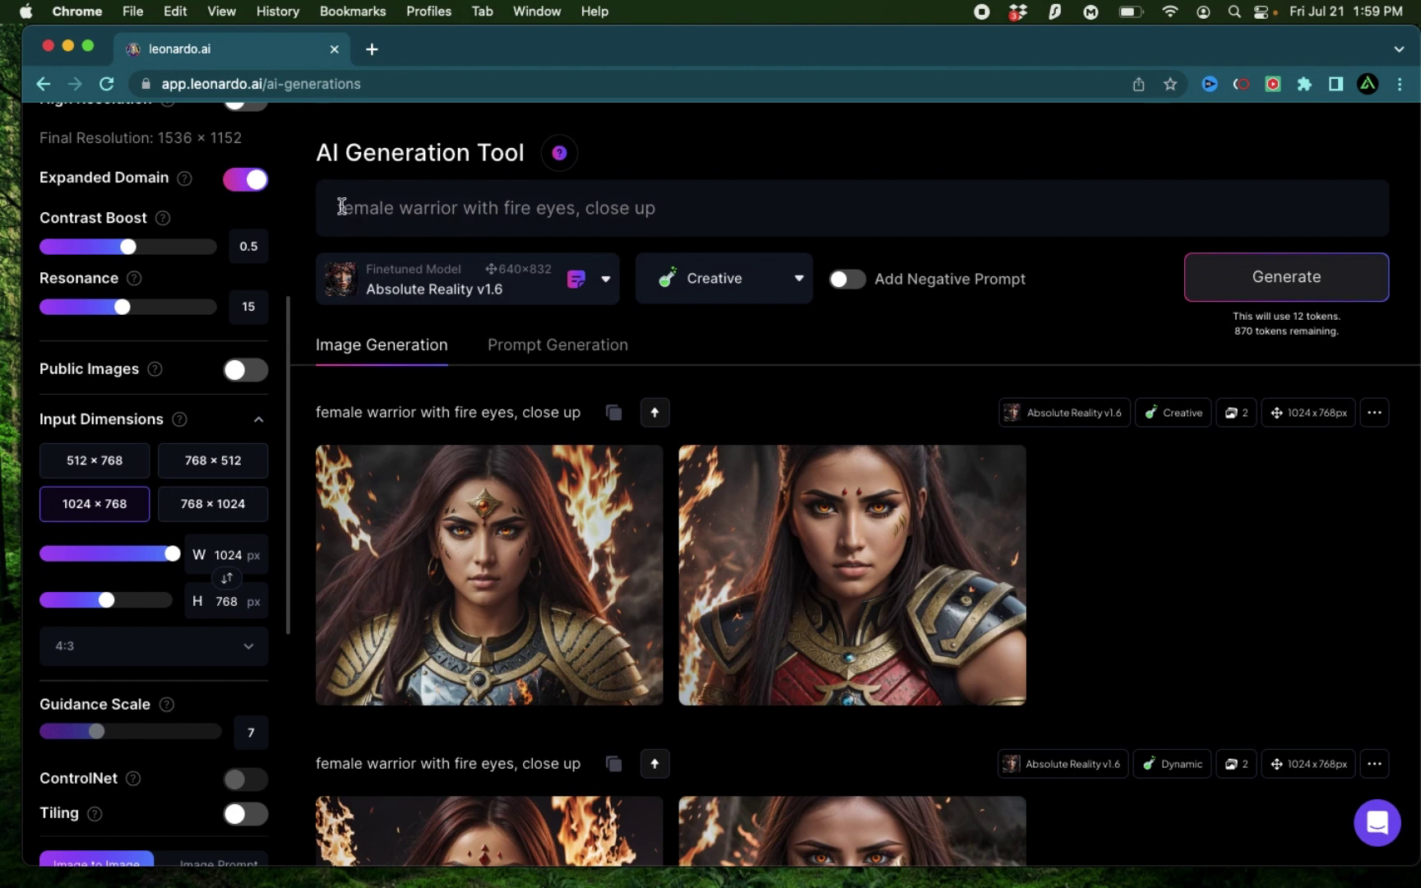
pyautogui.moveTo(339, 208); pyautogui.dragTo(597, 207)
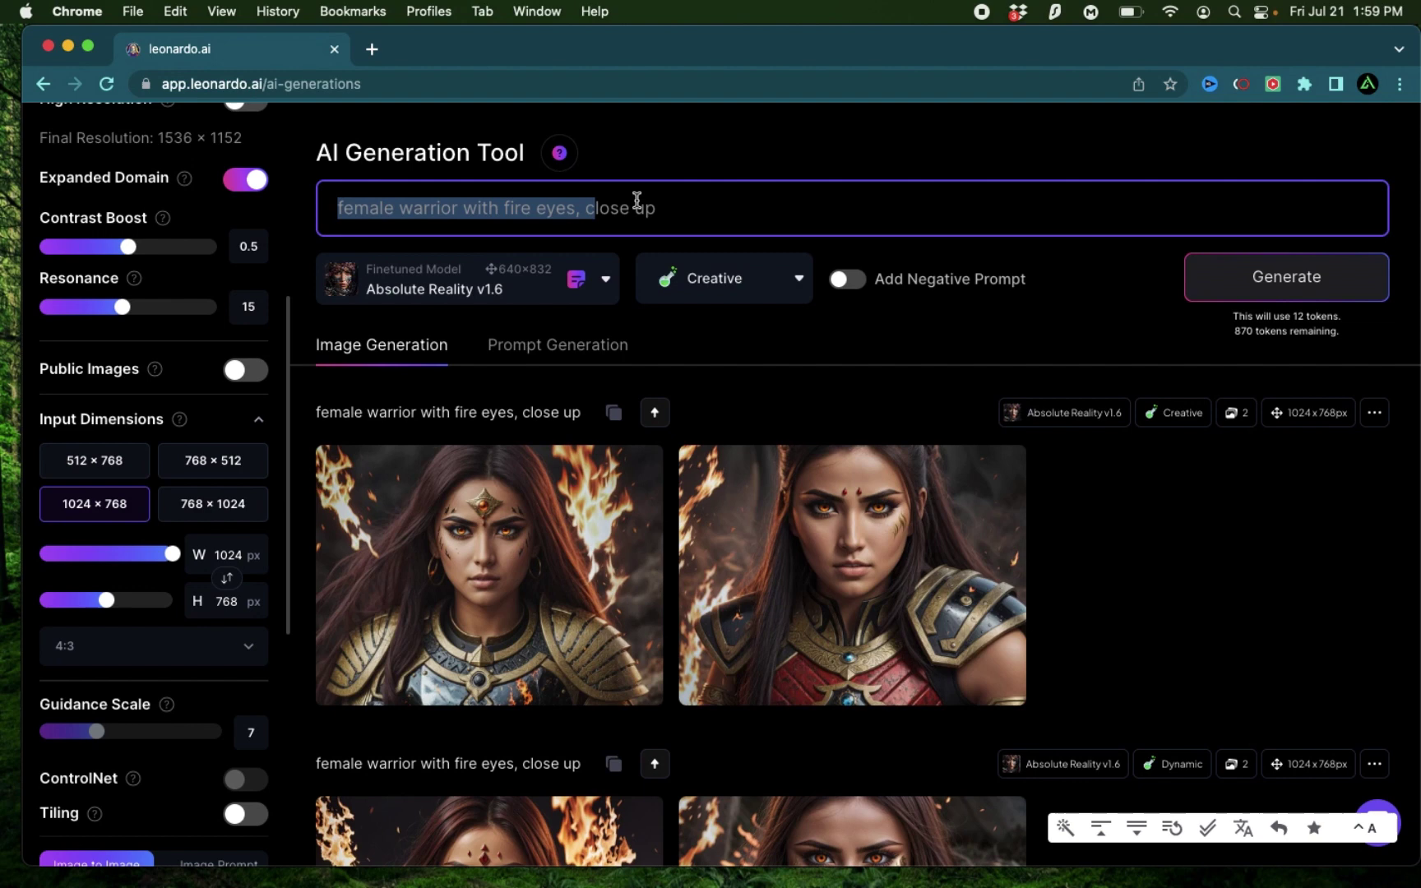
pyautogui.click(634, 207)
pyautogui.moveTo(540, 539)
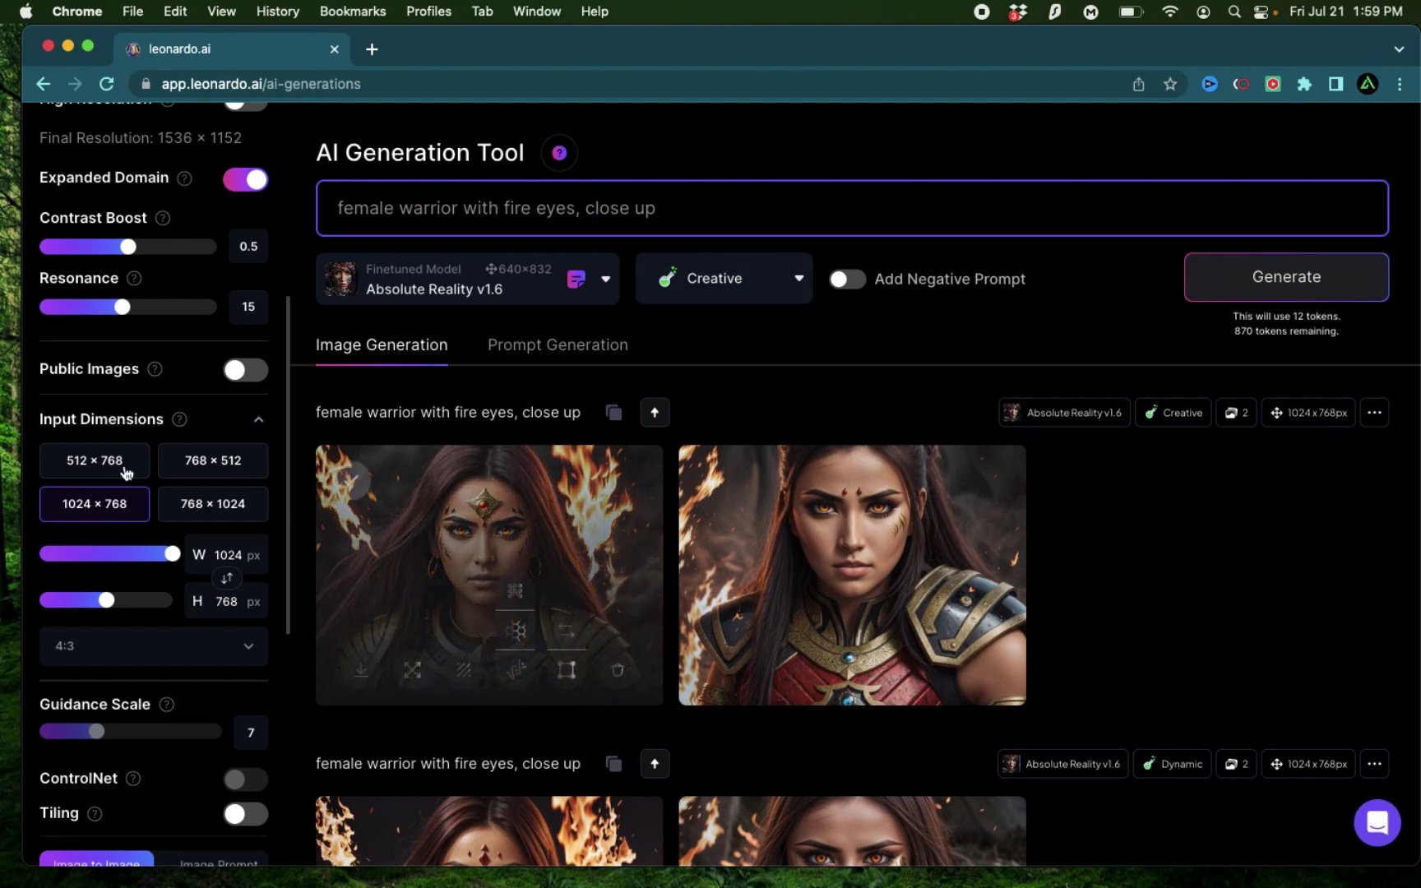
pyautogui.scroll(6, 124, 461)
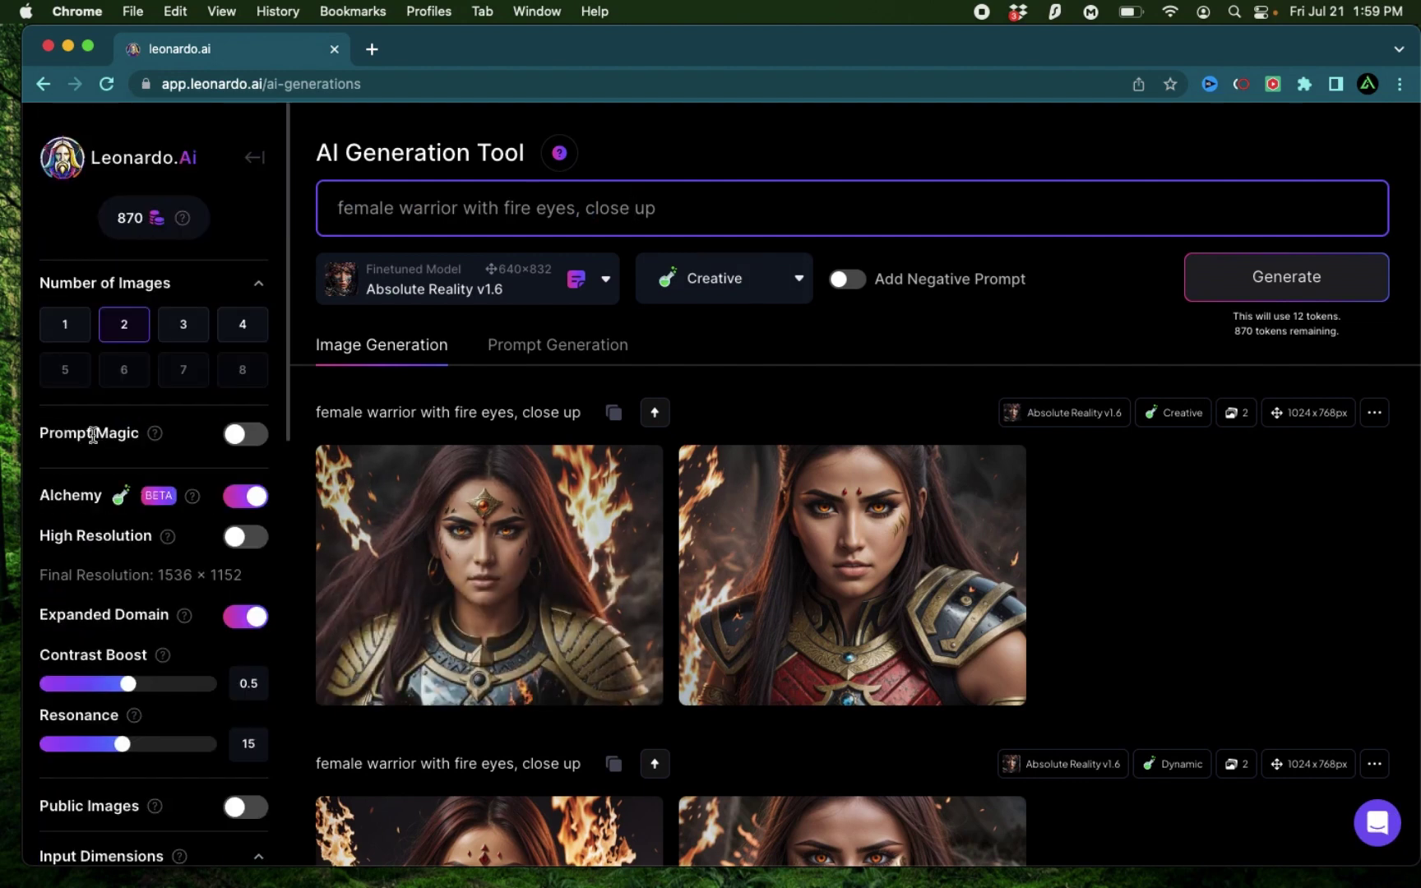
# Switch the style preset from Creative to Illustration and generate new images
pyautogui.click(1079, 650)
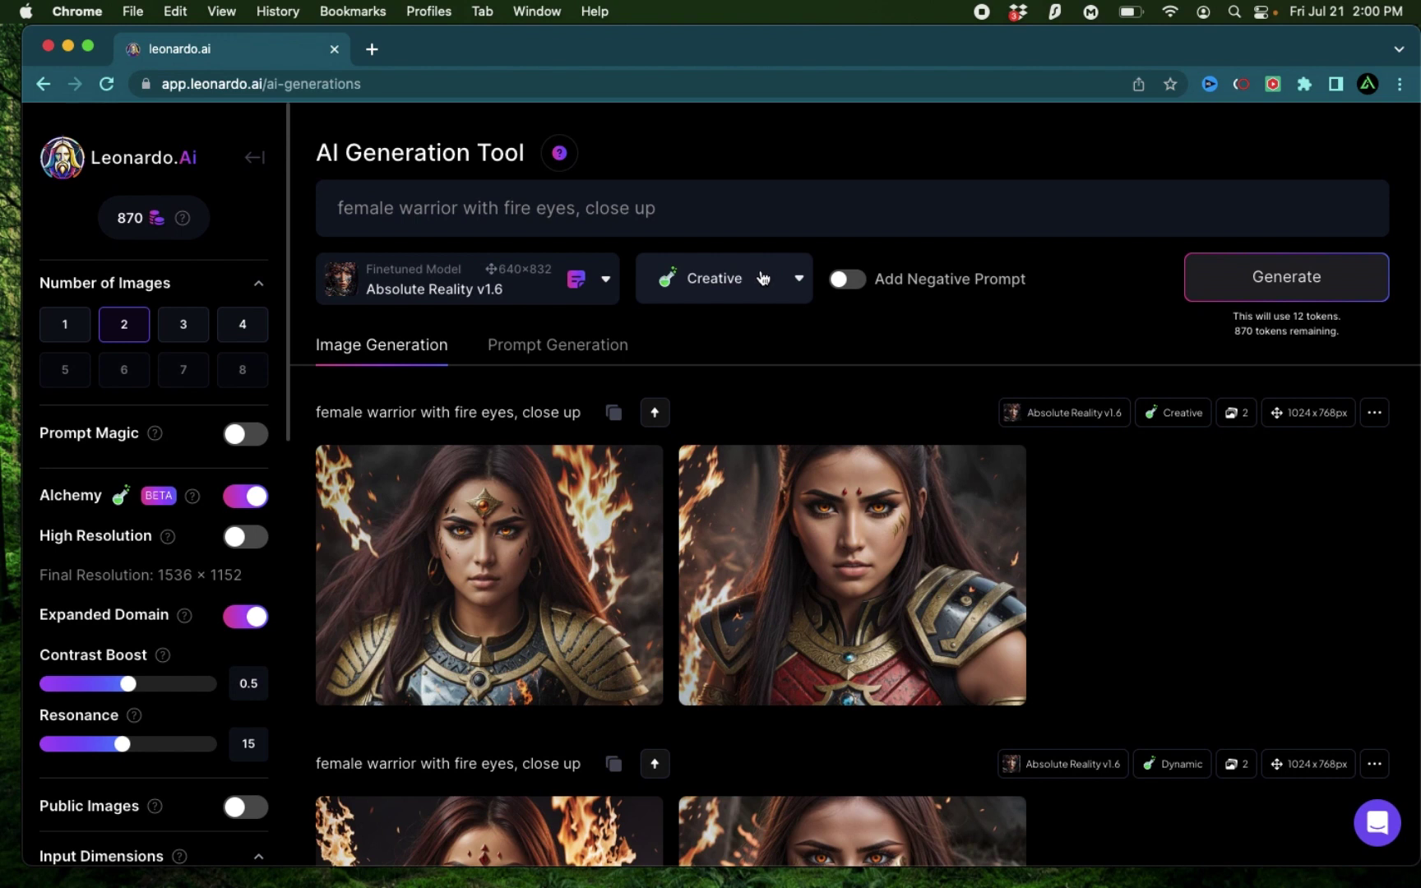
pyautogui.click(763, 278)
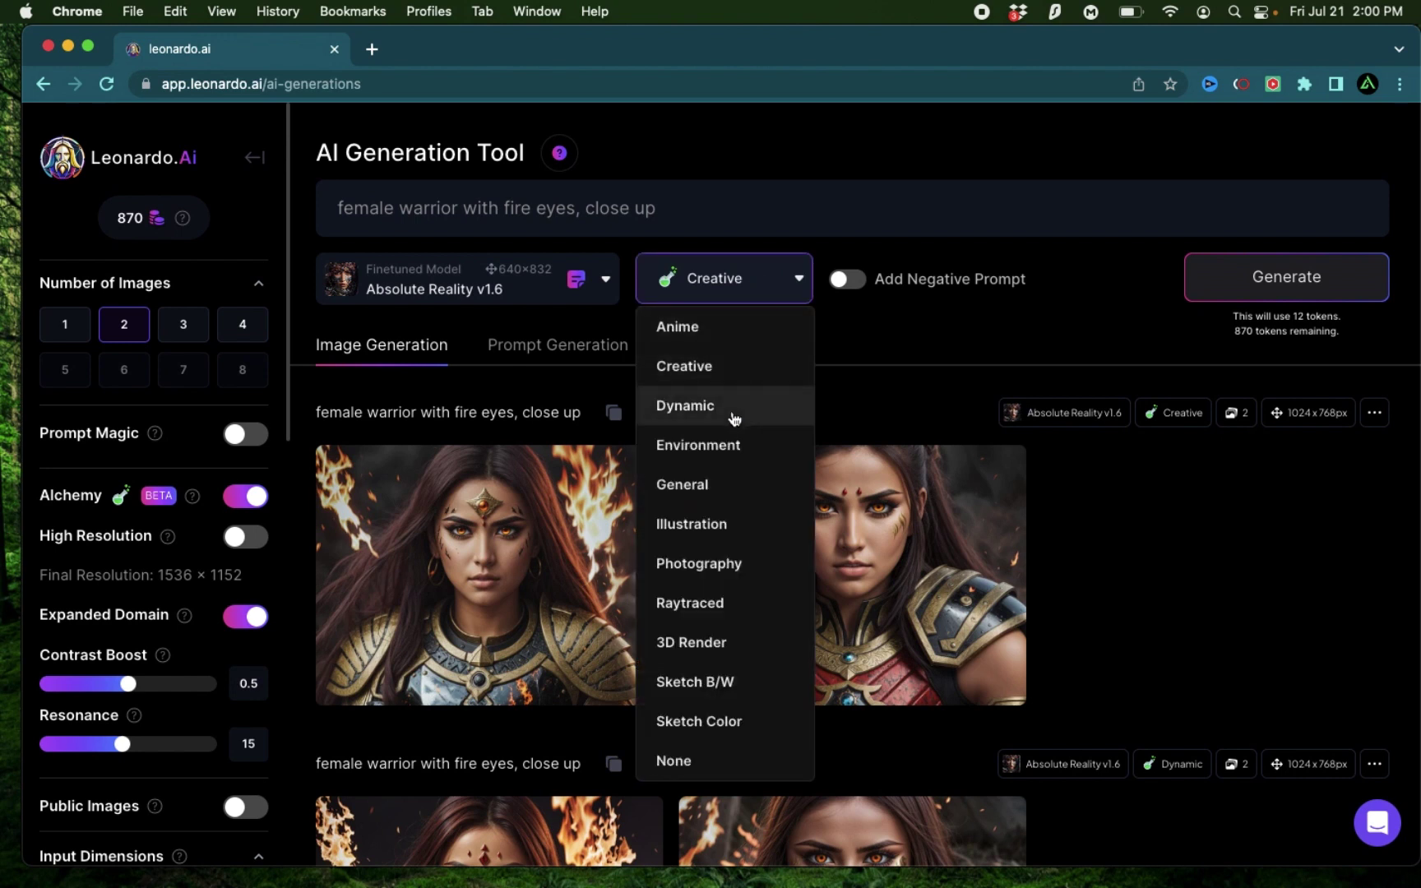
pyautogui.click(734, 525)
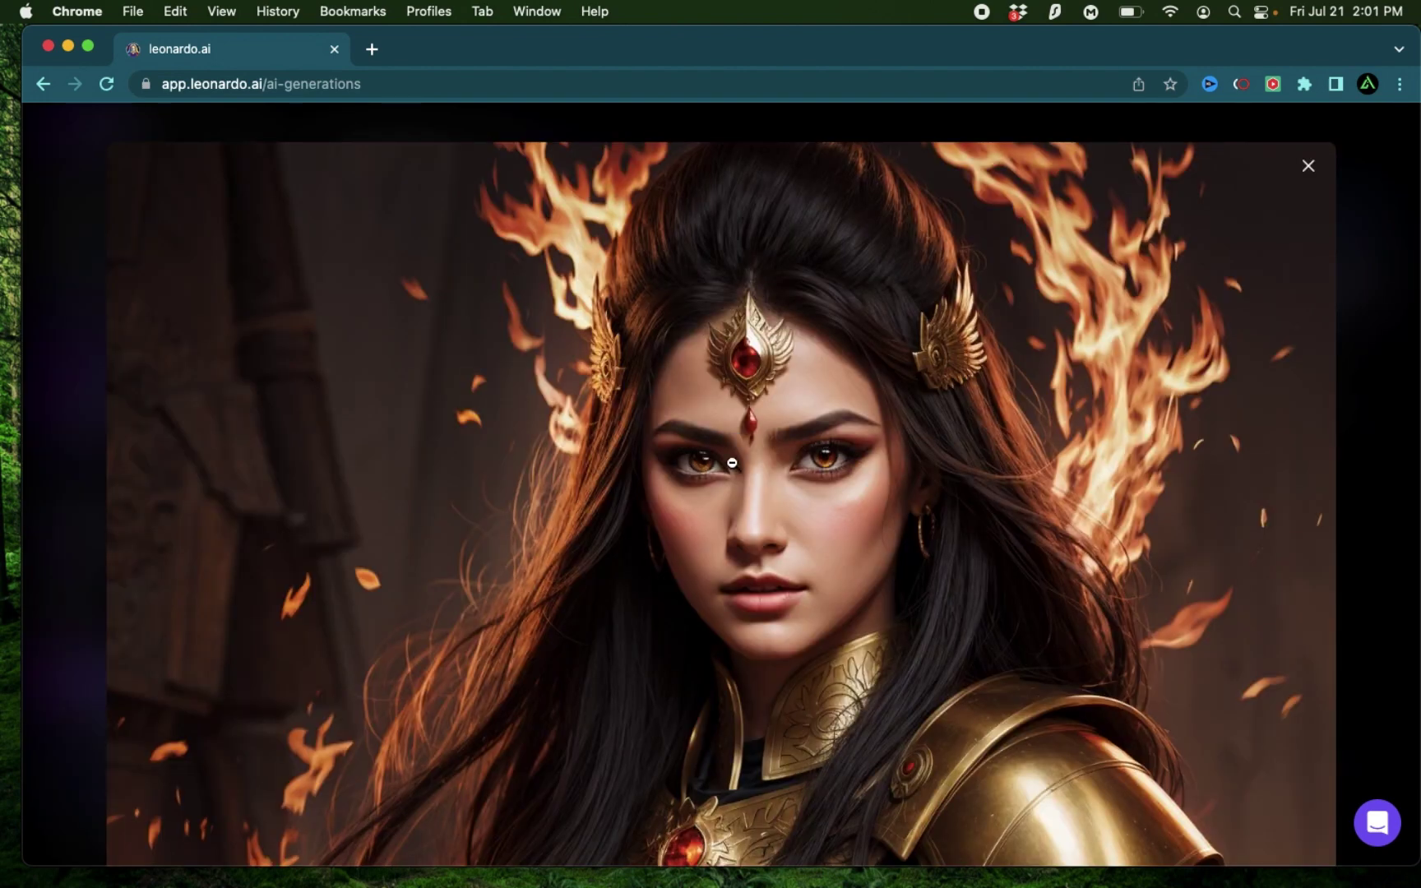
pyautogui.click(648, 582)
# Download one second-row fire-warrior image from its enlarged view
pyautogui.scroll(5, 648, 582)
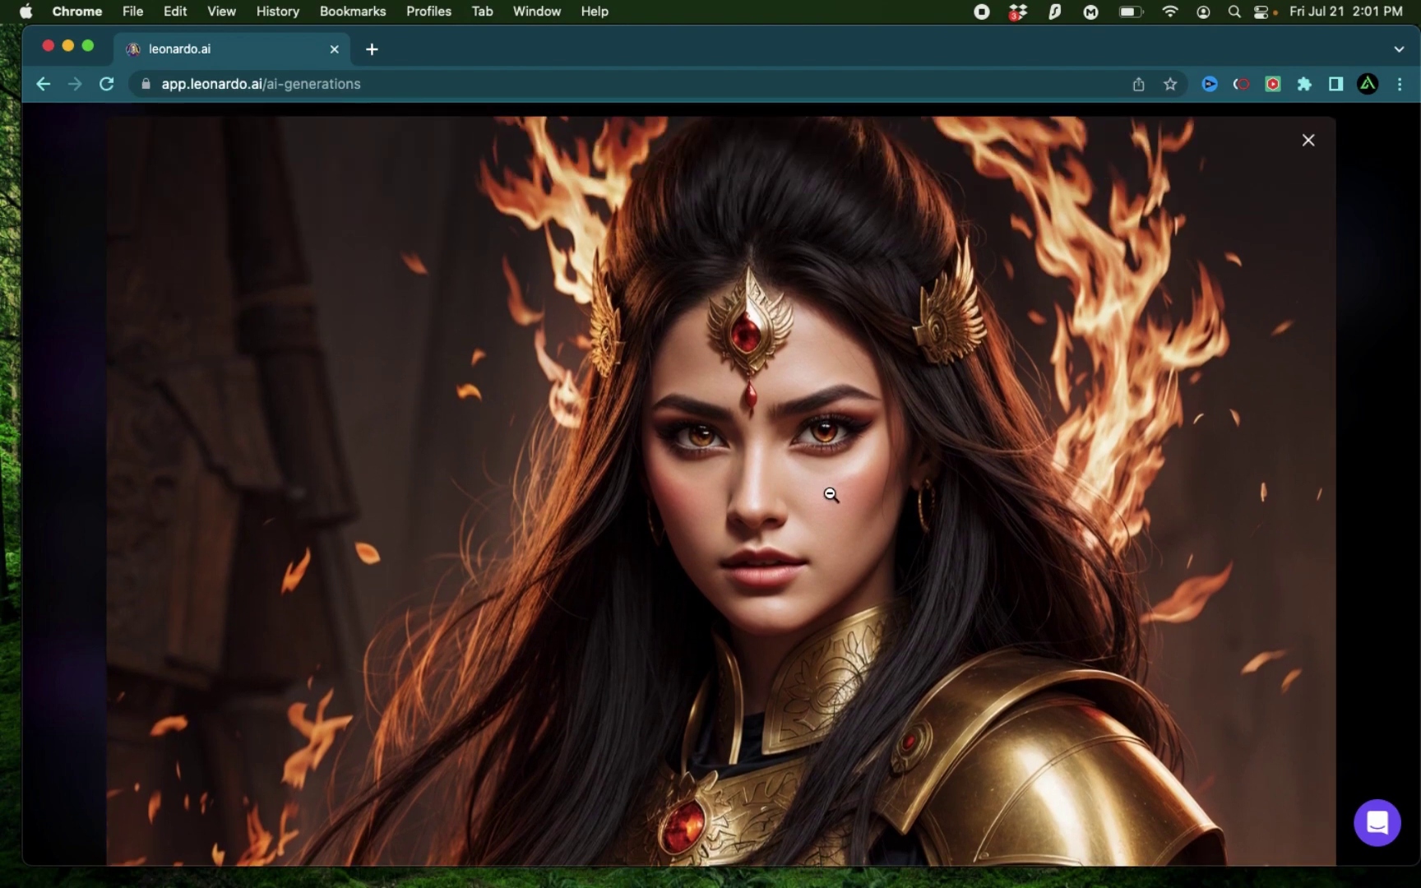
pyautogui.press('Escape')
pyautogui.scroll(-5, 523, 348)
pyautogui.click(523, 348)
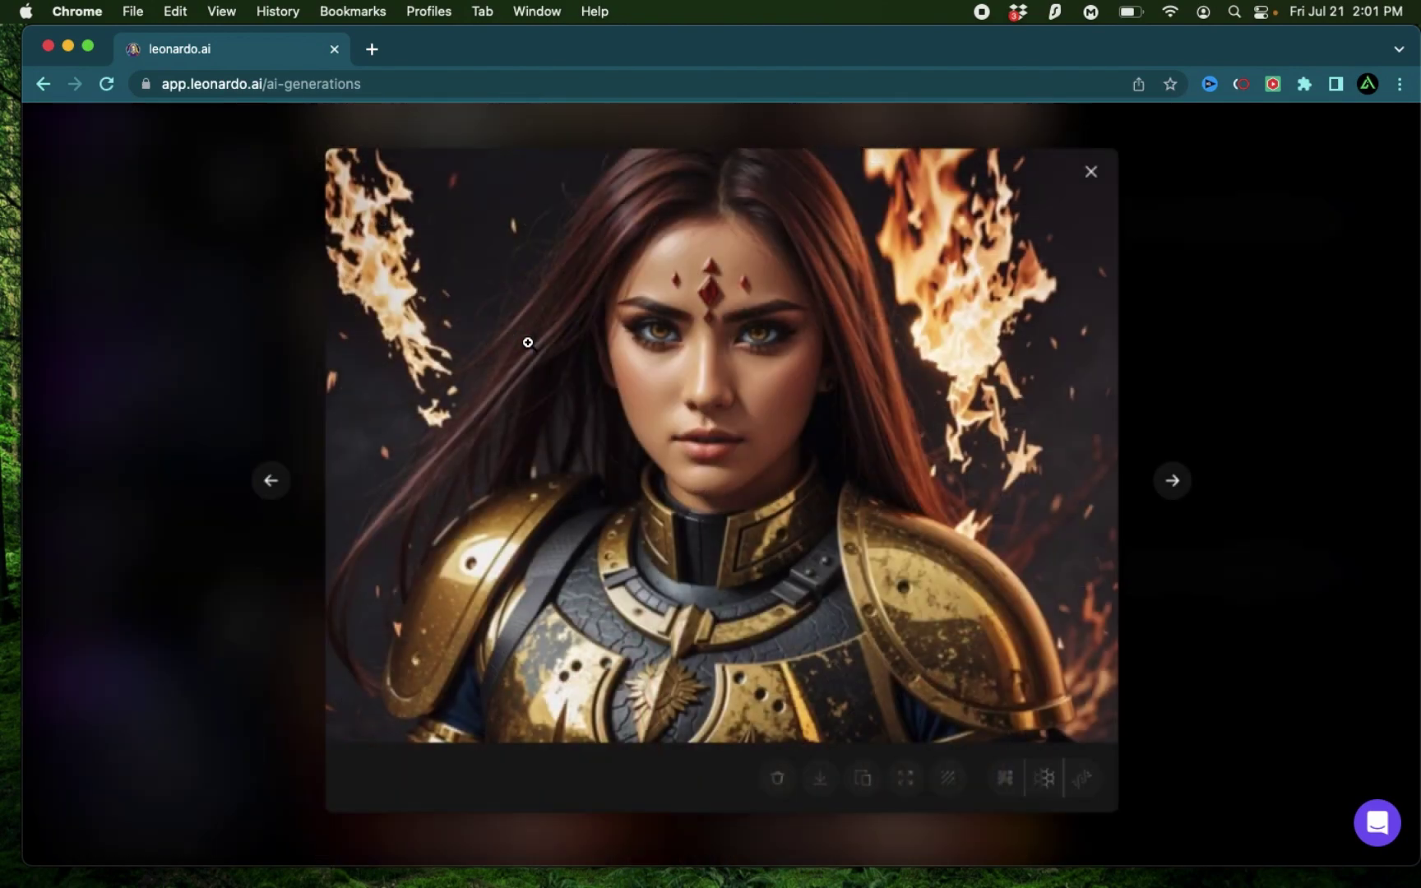
pyautogui.click(823, 786)
pyautogui.click(1242, 403)
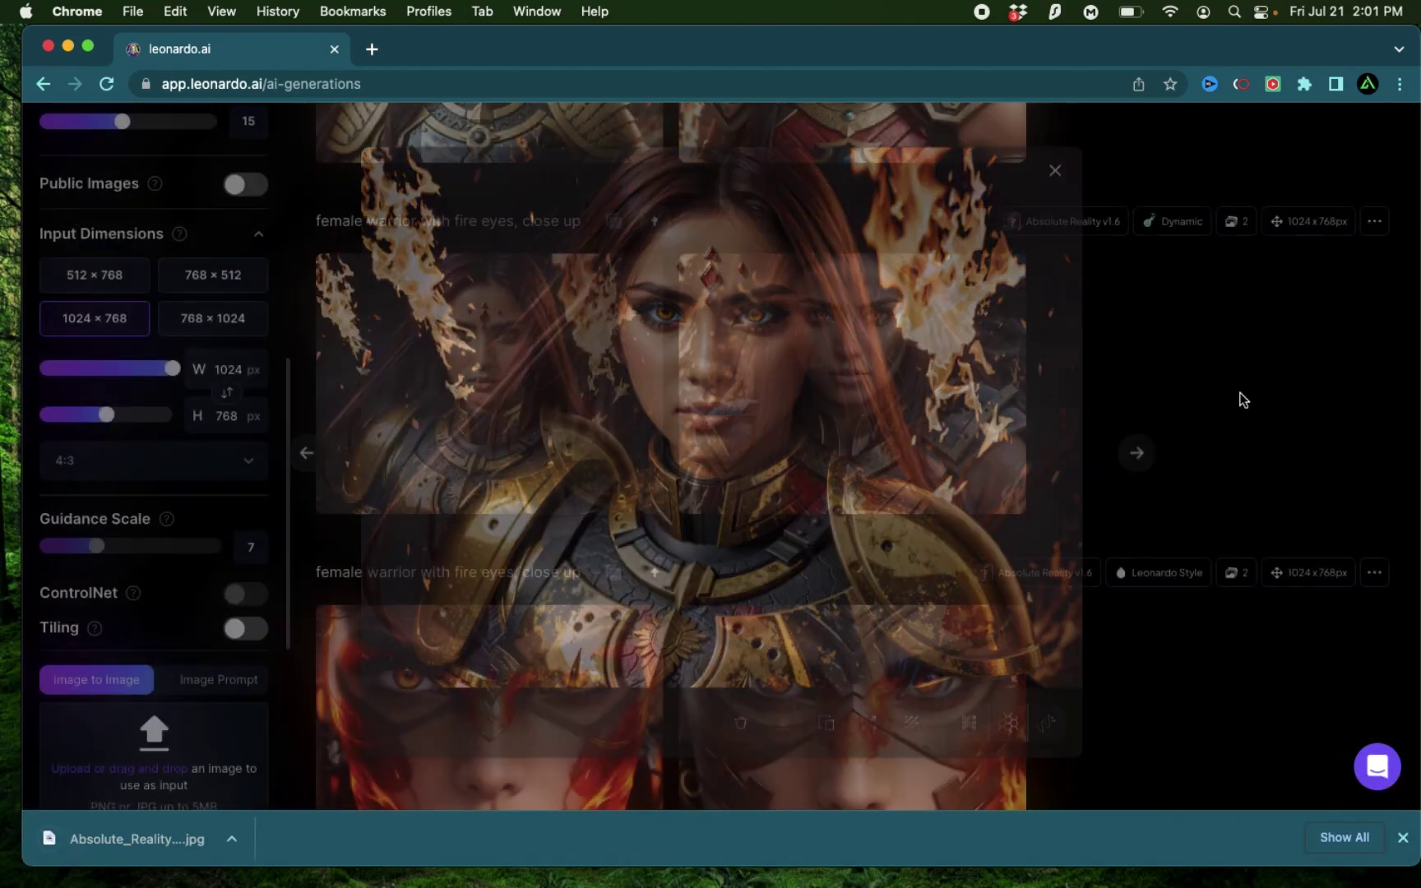
# Download two more warrior images, including the black-haired golden-armour warrior
pyautogui.scroll(-3, 1239, 403)
pyautogui.click(572, 470)
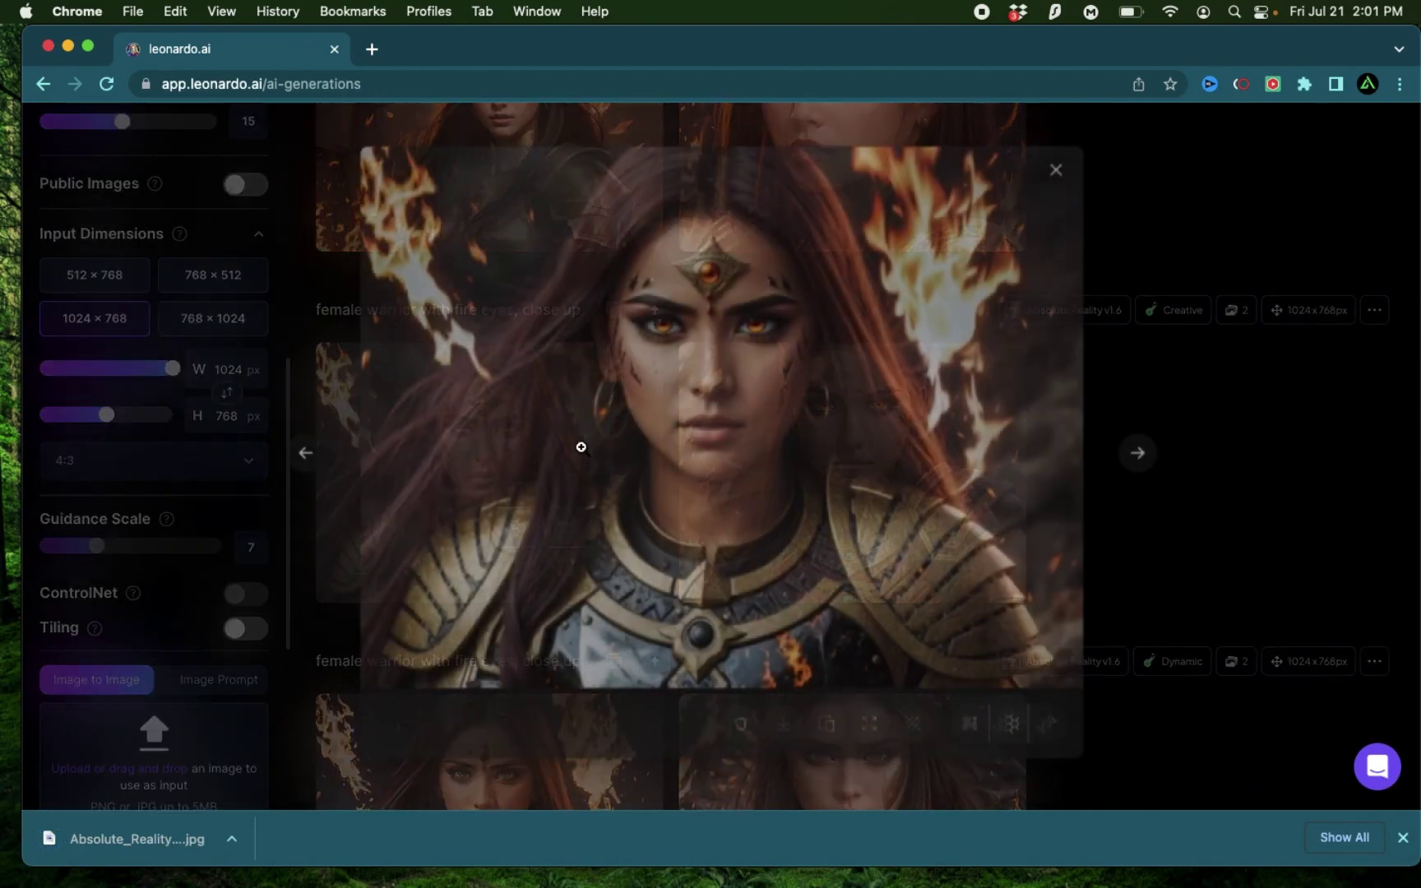
pyautogui.click(786, 740)
pyautogui.click(533, 470)
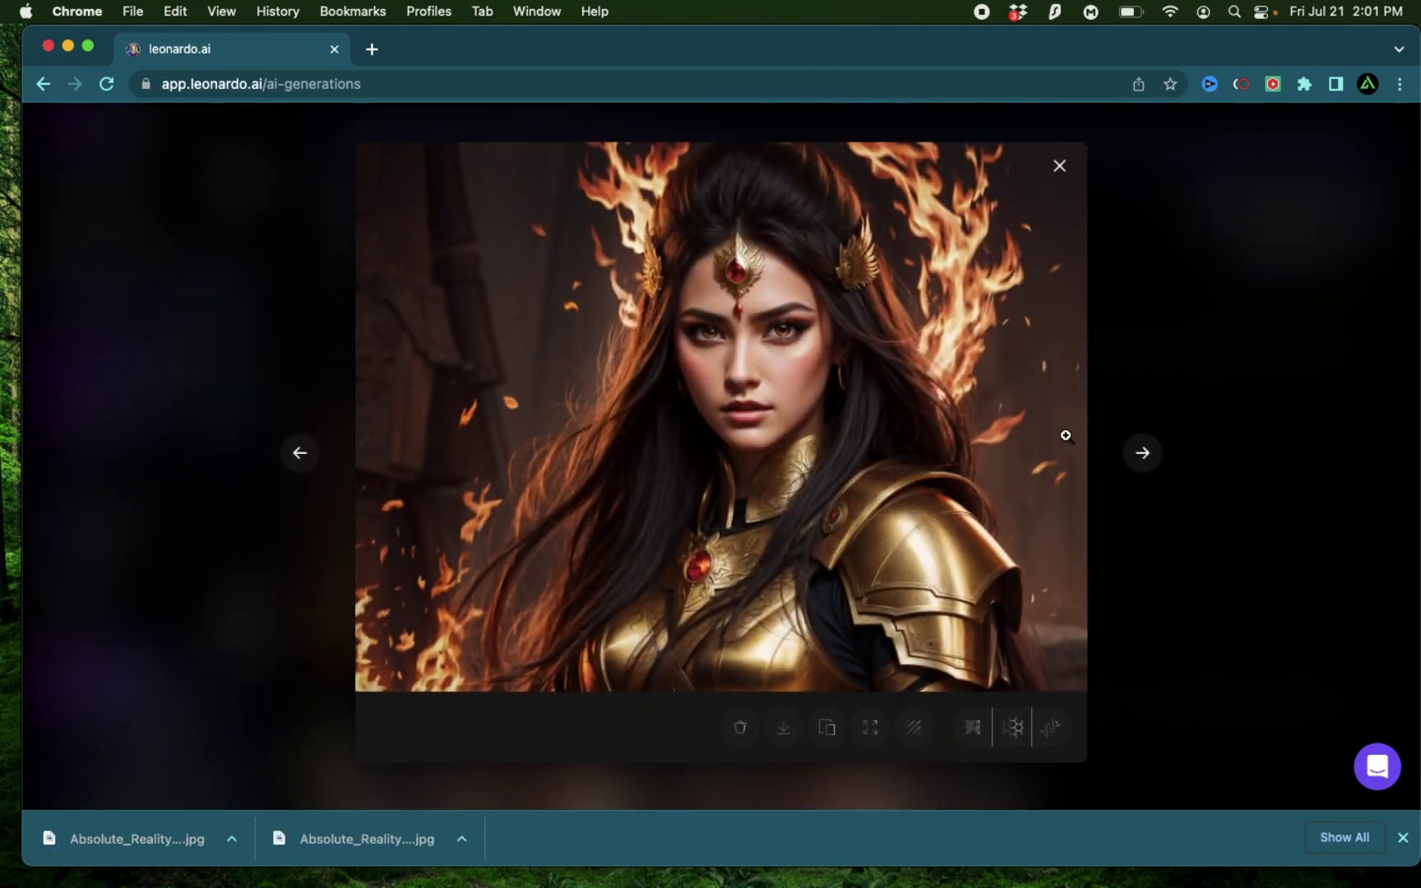
pyautogui.click(778, 741)
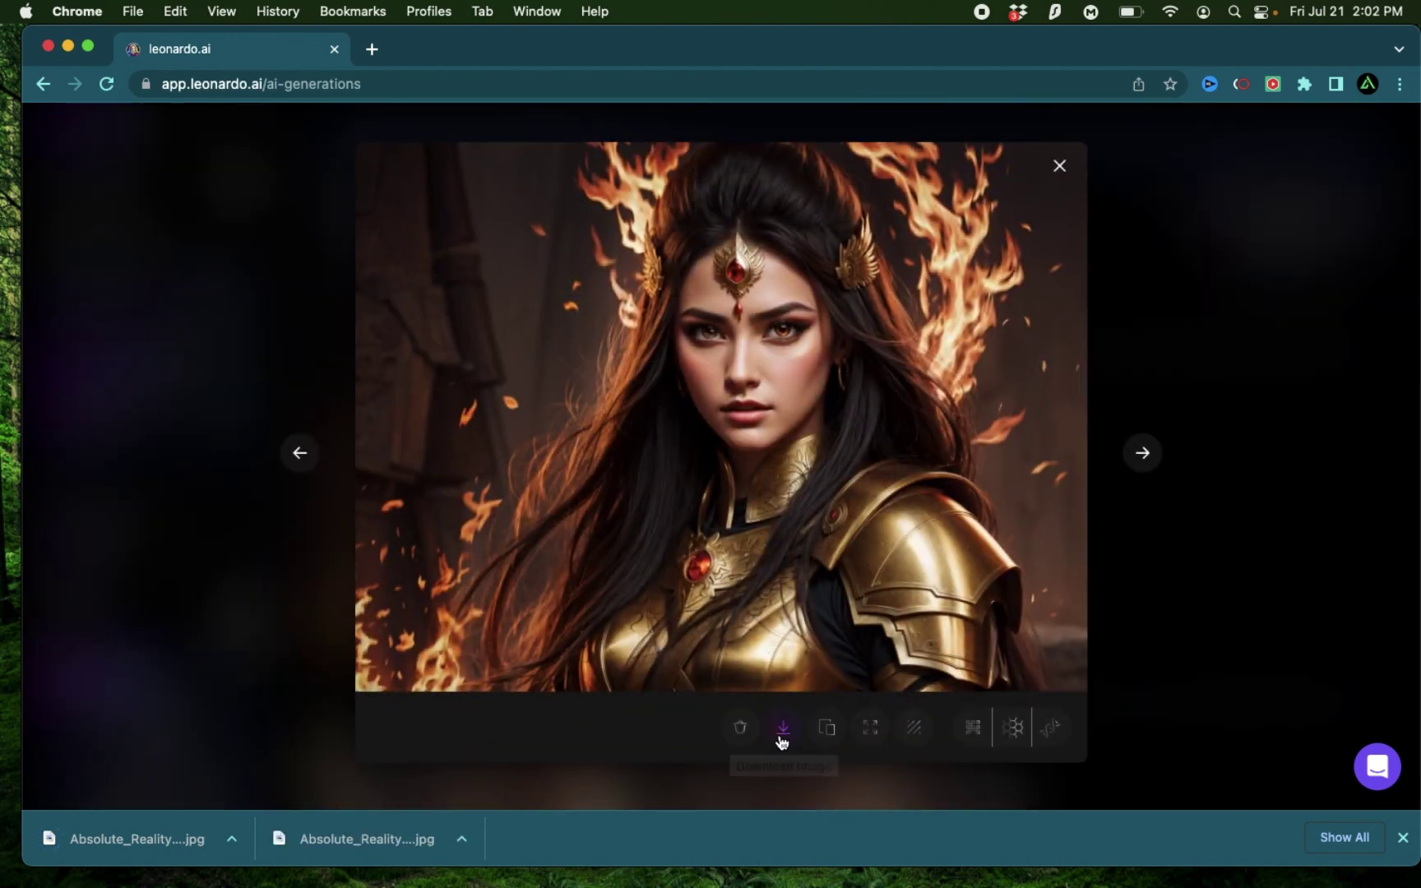
pyautogui.click(1234, 355)
pyautogui.scroll(5, 151, 557)
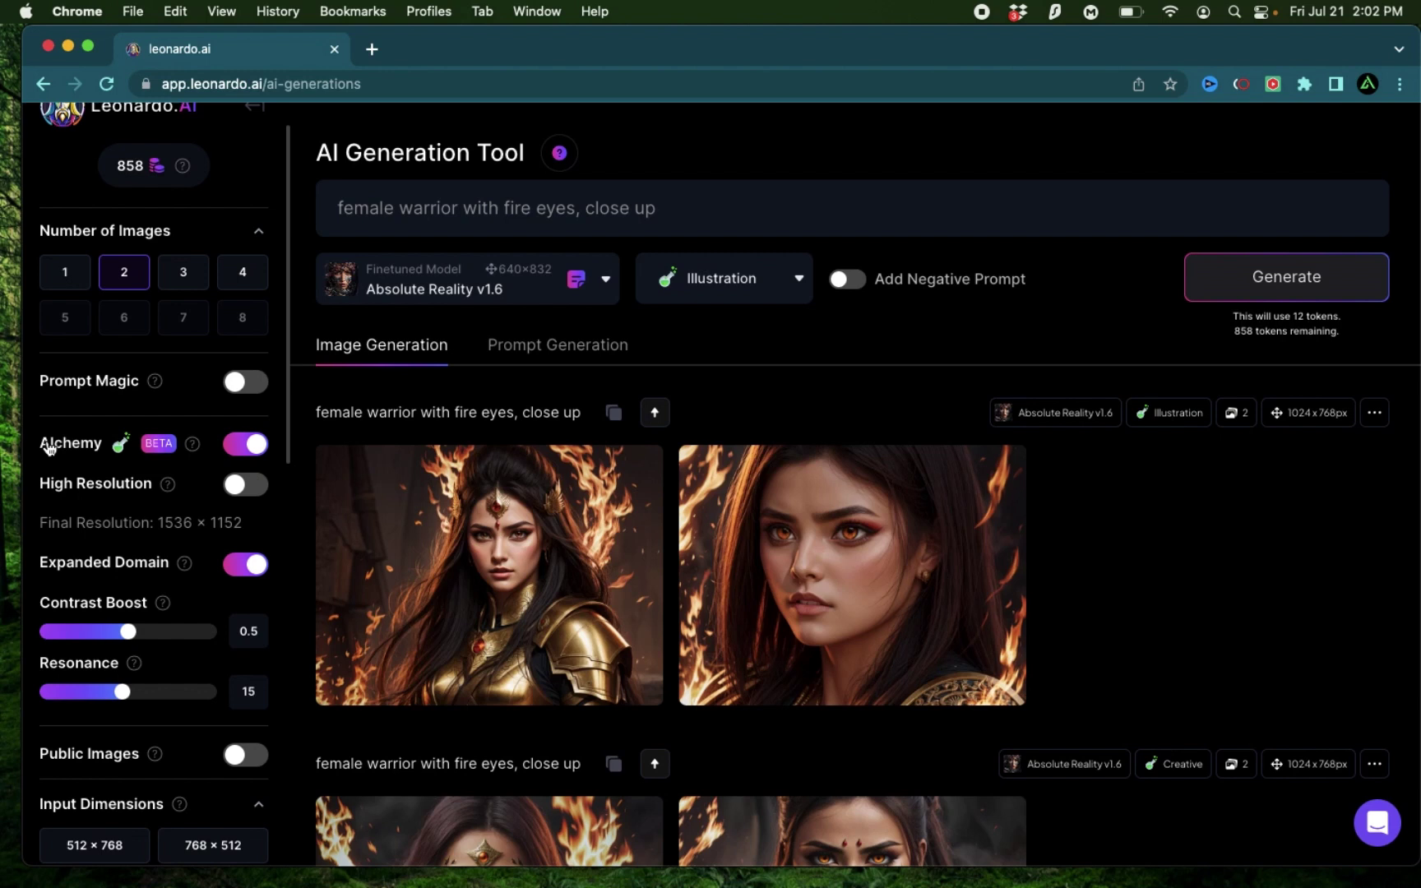
# Turn on High Resolution output with a final resolution of 2048 × 1536
pyautogui.click(247, 494)
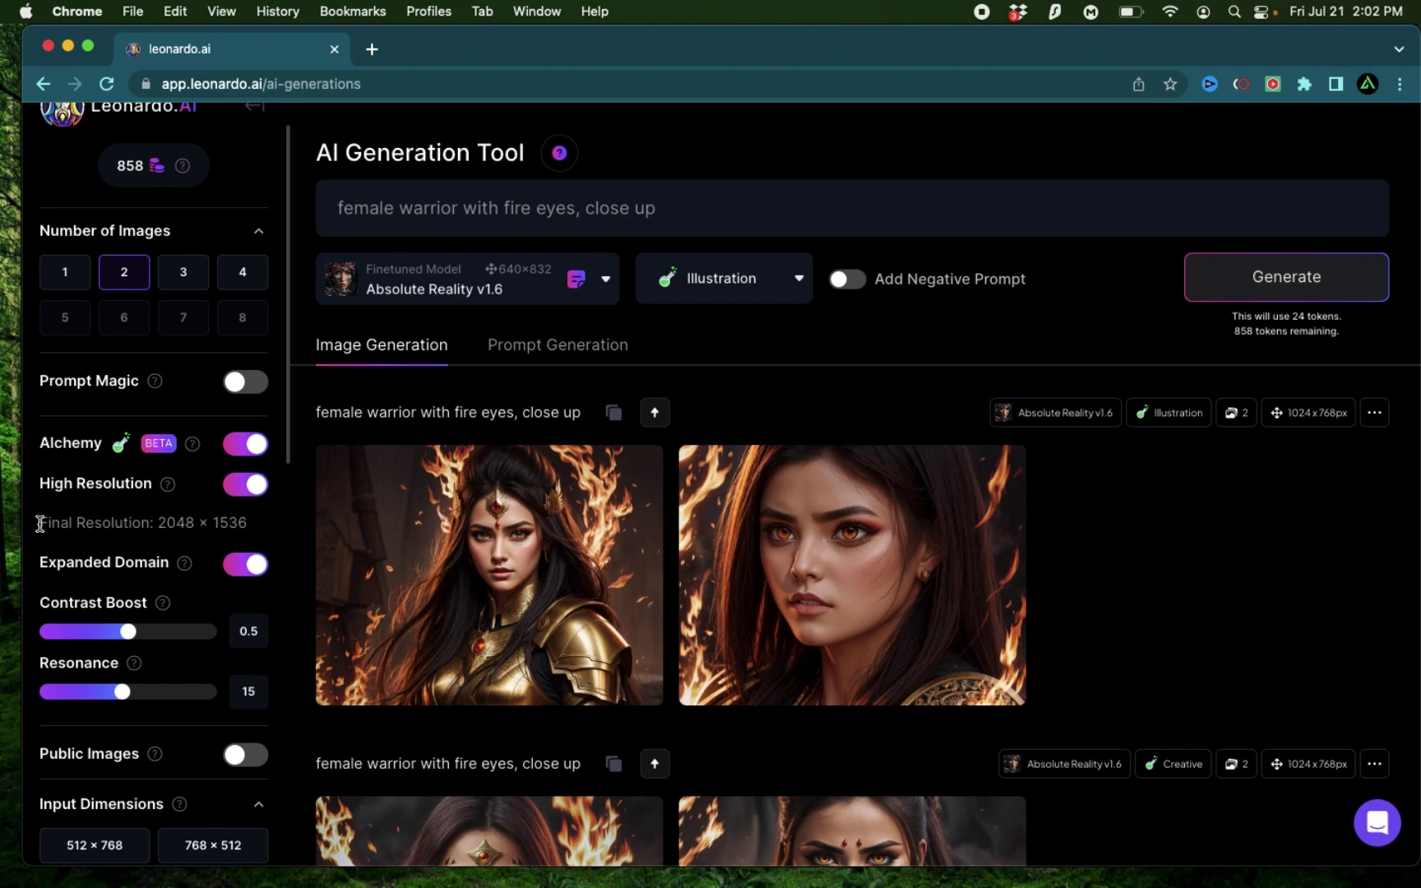
pyautogui.moveTo(39, 524); pyautogui.dragTo(234, 524)
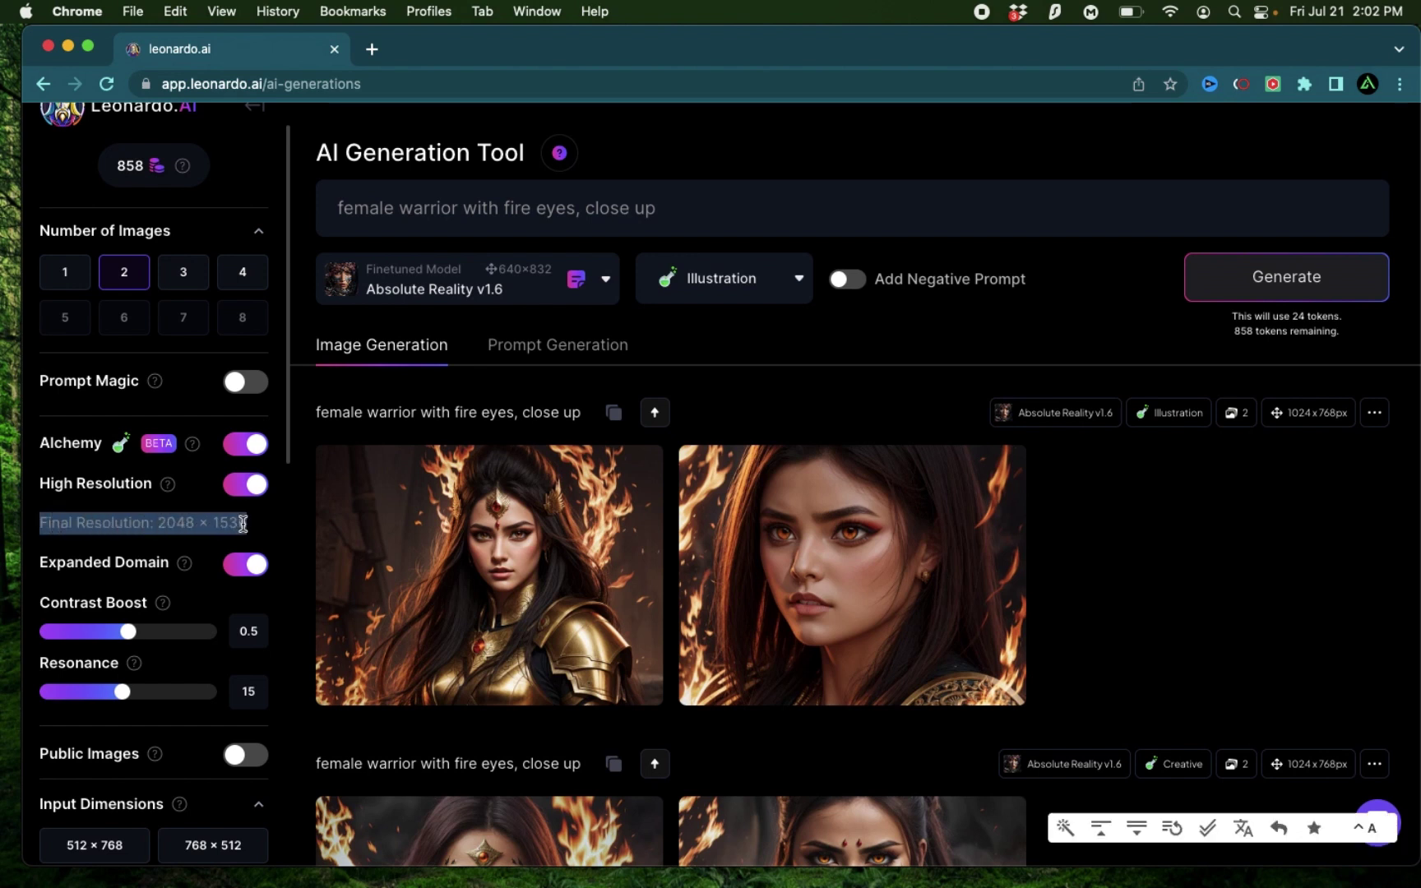
pyautogui.scroll(1, 165, 498)
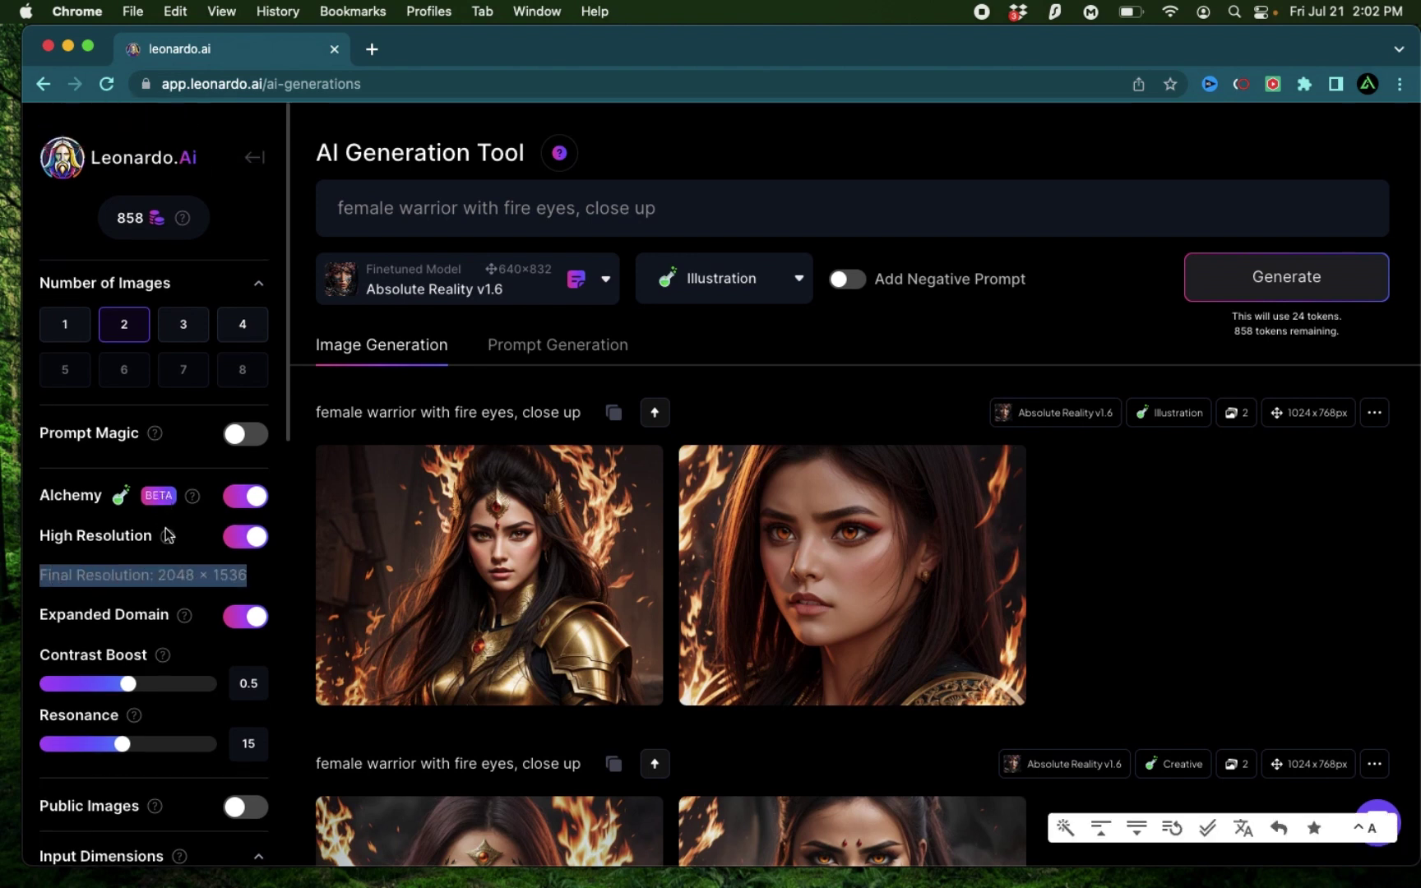
pyautogui.moveTo(169, 544)
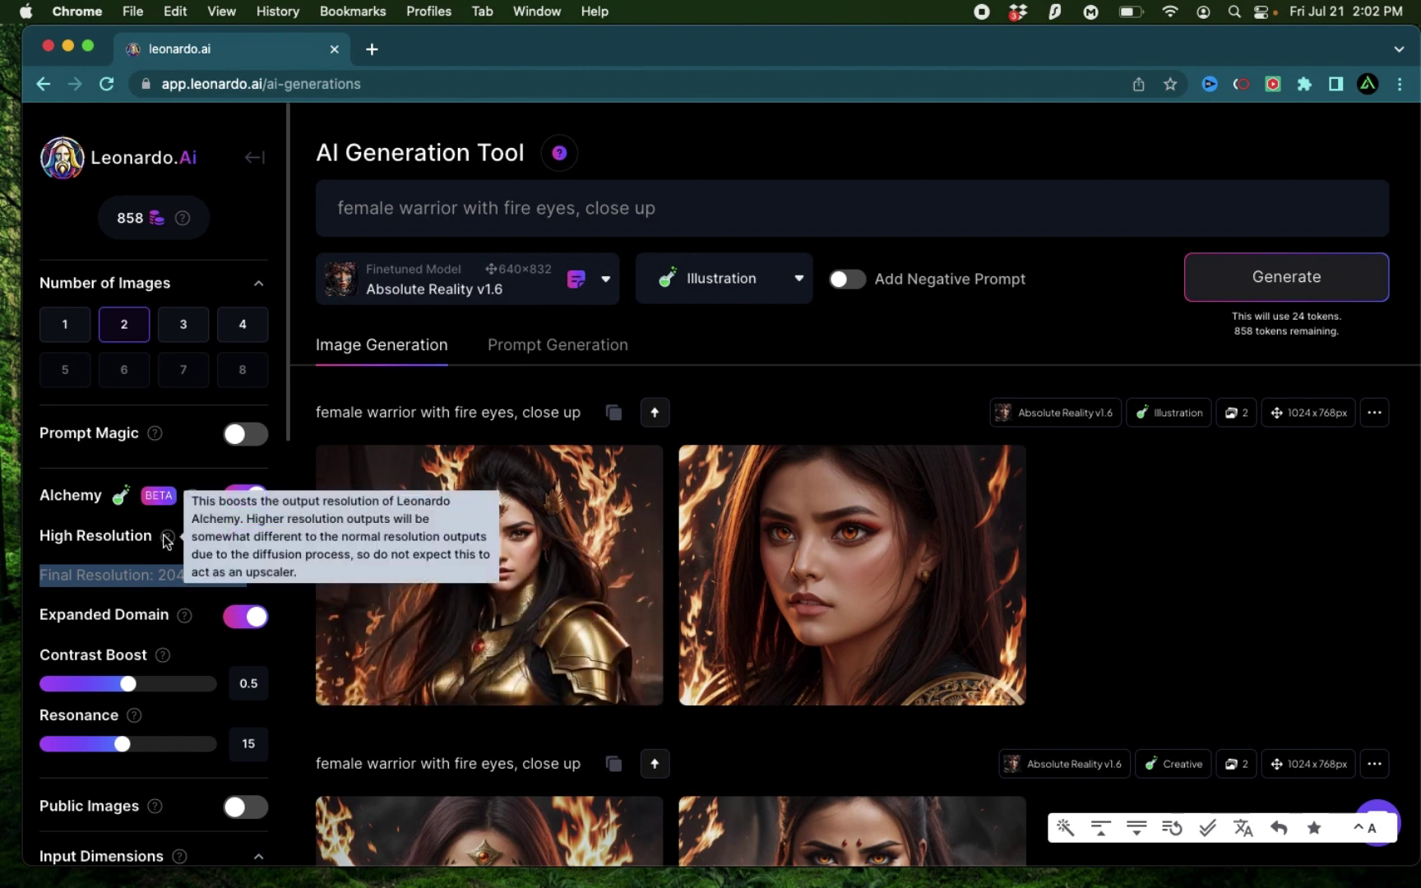
pyautogui.click(181, 563)
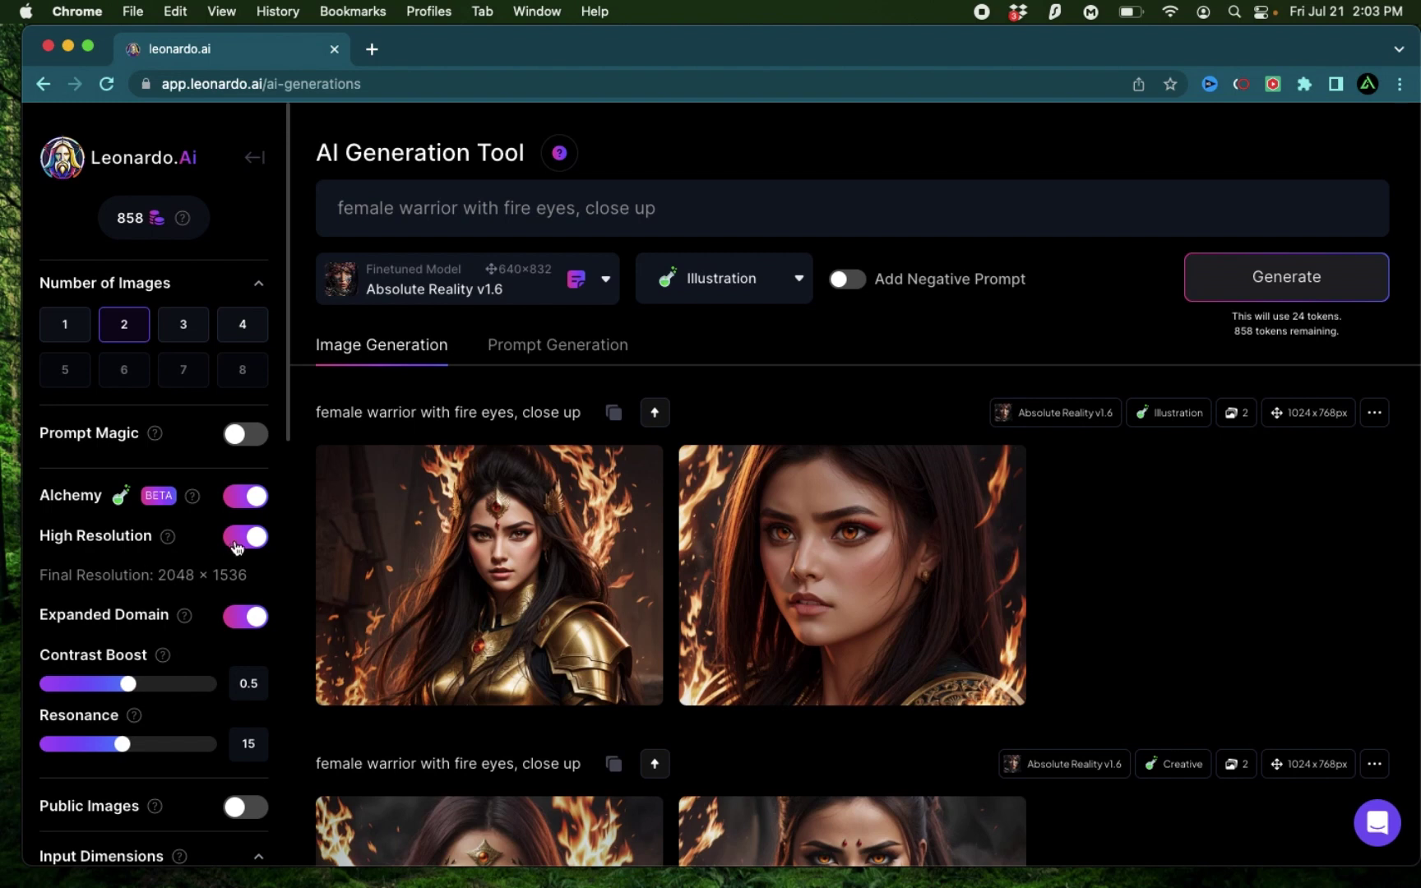
# Switch the style preset to Dynamic and generate new images
pyautogui.click(750, 297)
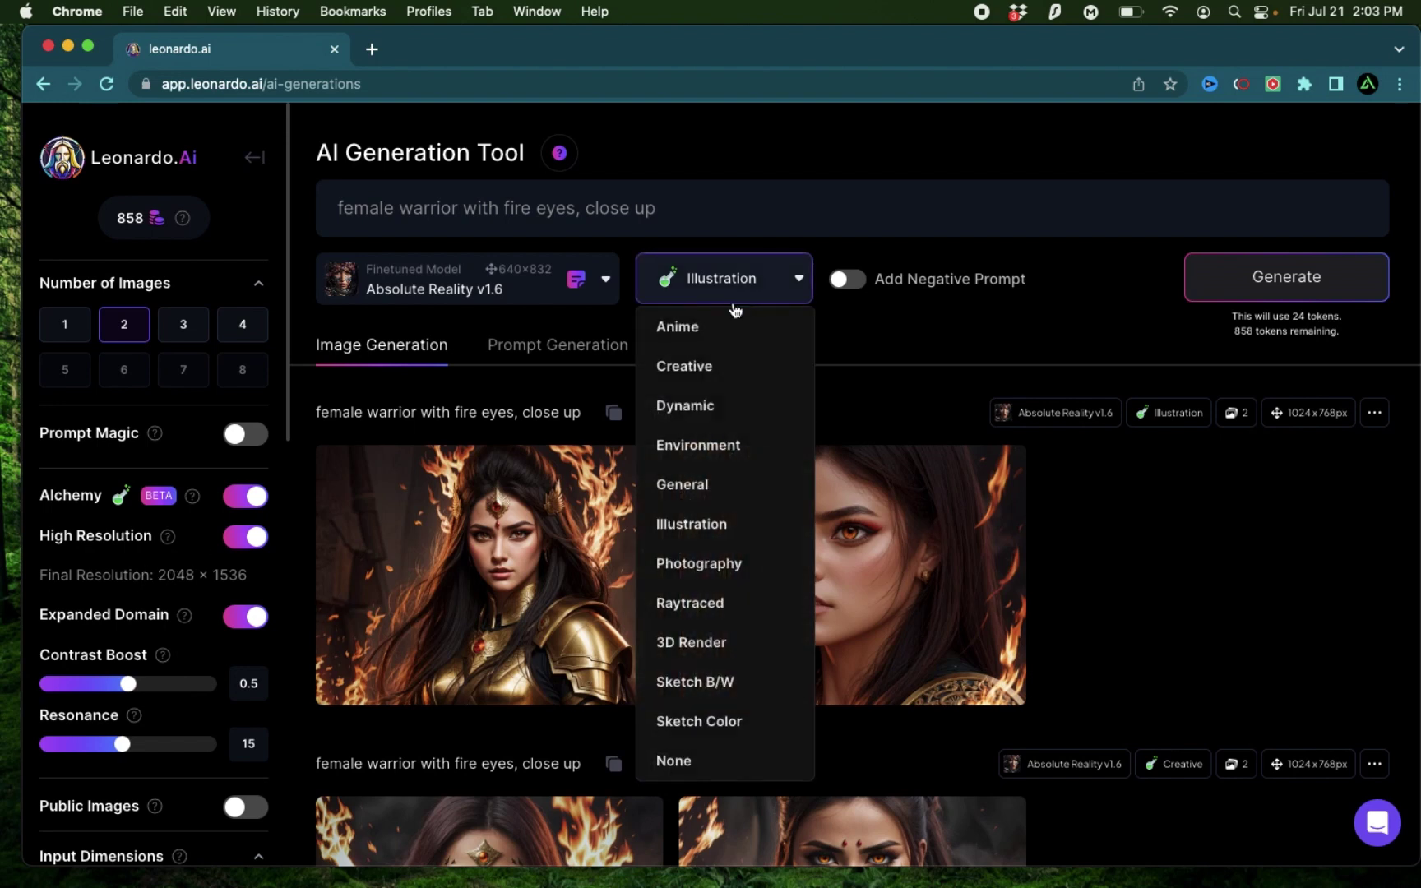
pyautogui.click(700, 406)
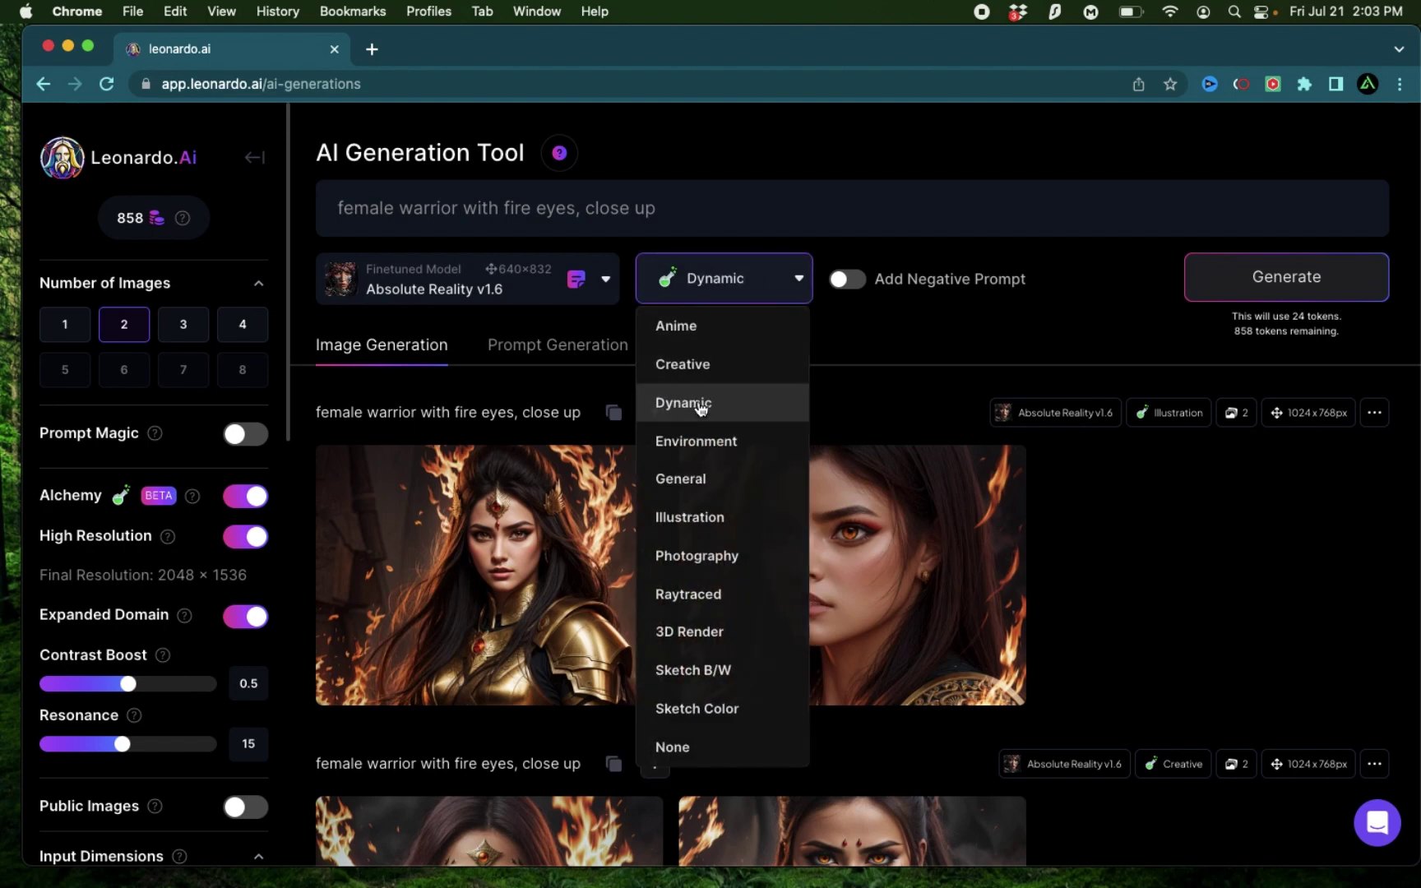
pyautogui.click(1288, 280)
# Open the first new Dynamic image and zoom in on the warrior's face and armour
pyautogui.click(427, 528)
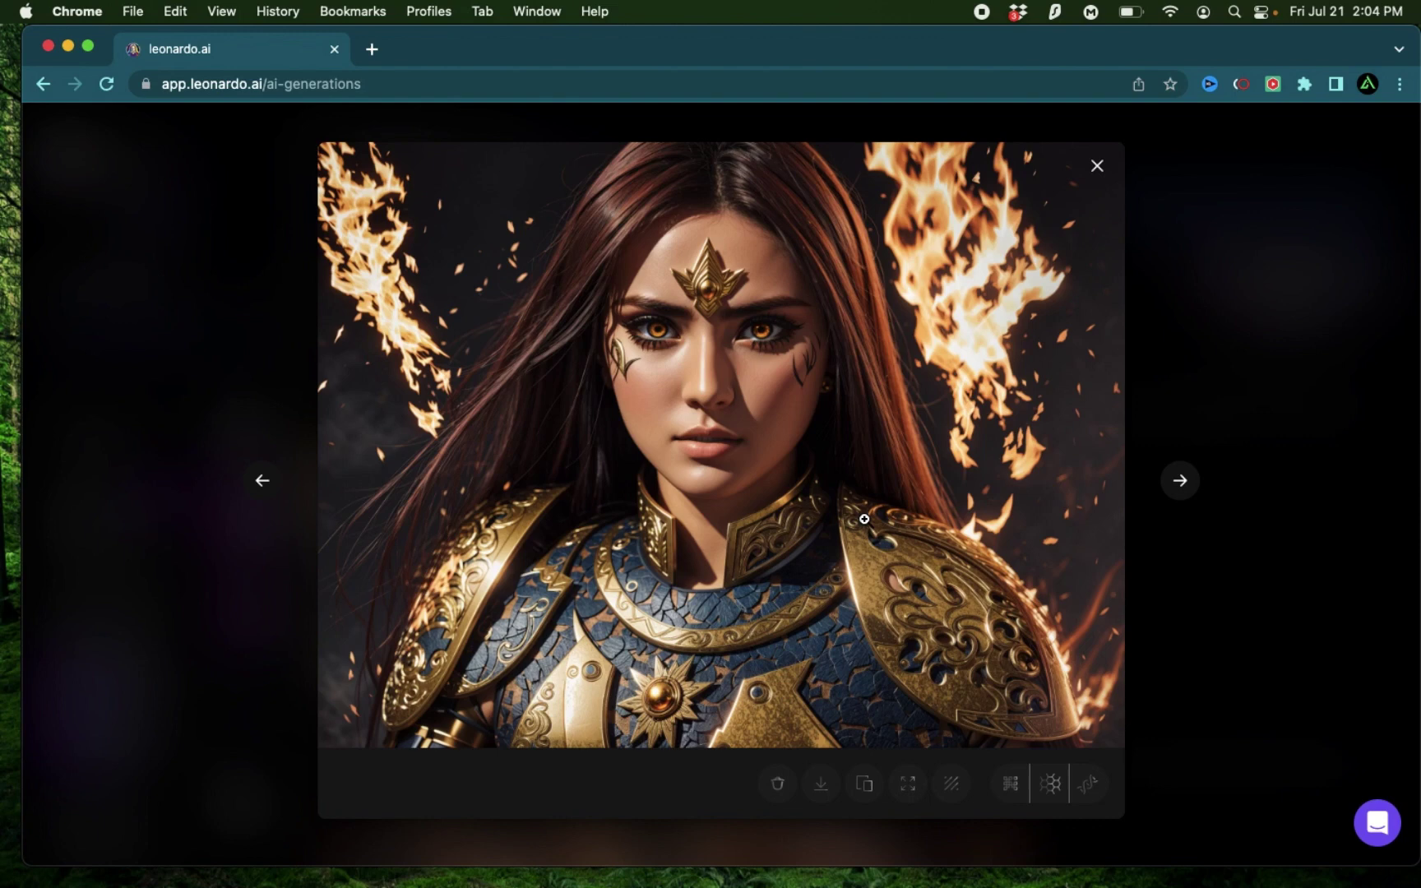
pyautogui.click(884, 576)
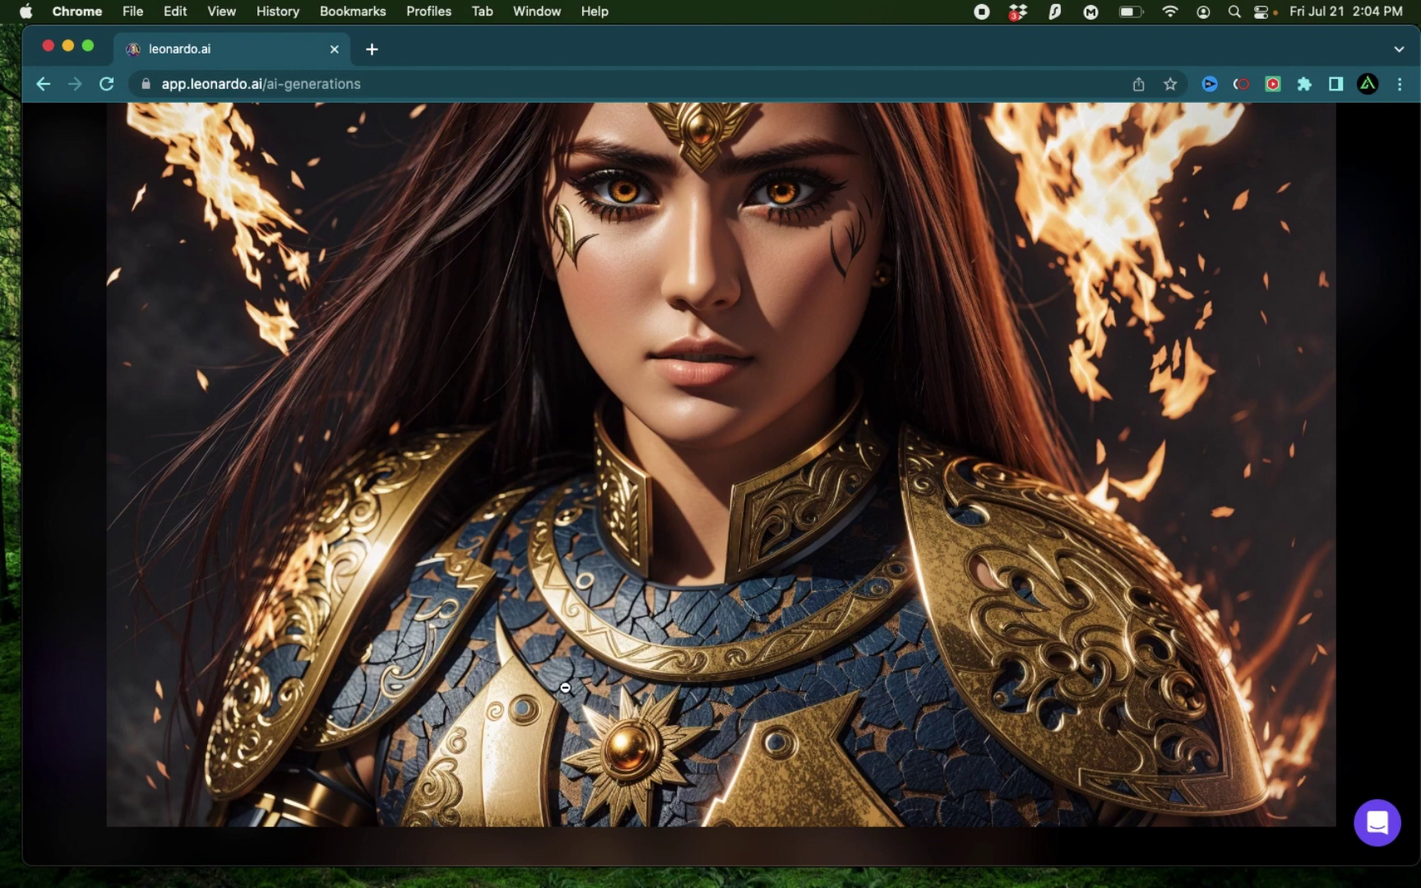
pyautogui.click(729, 535)
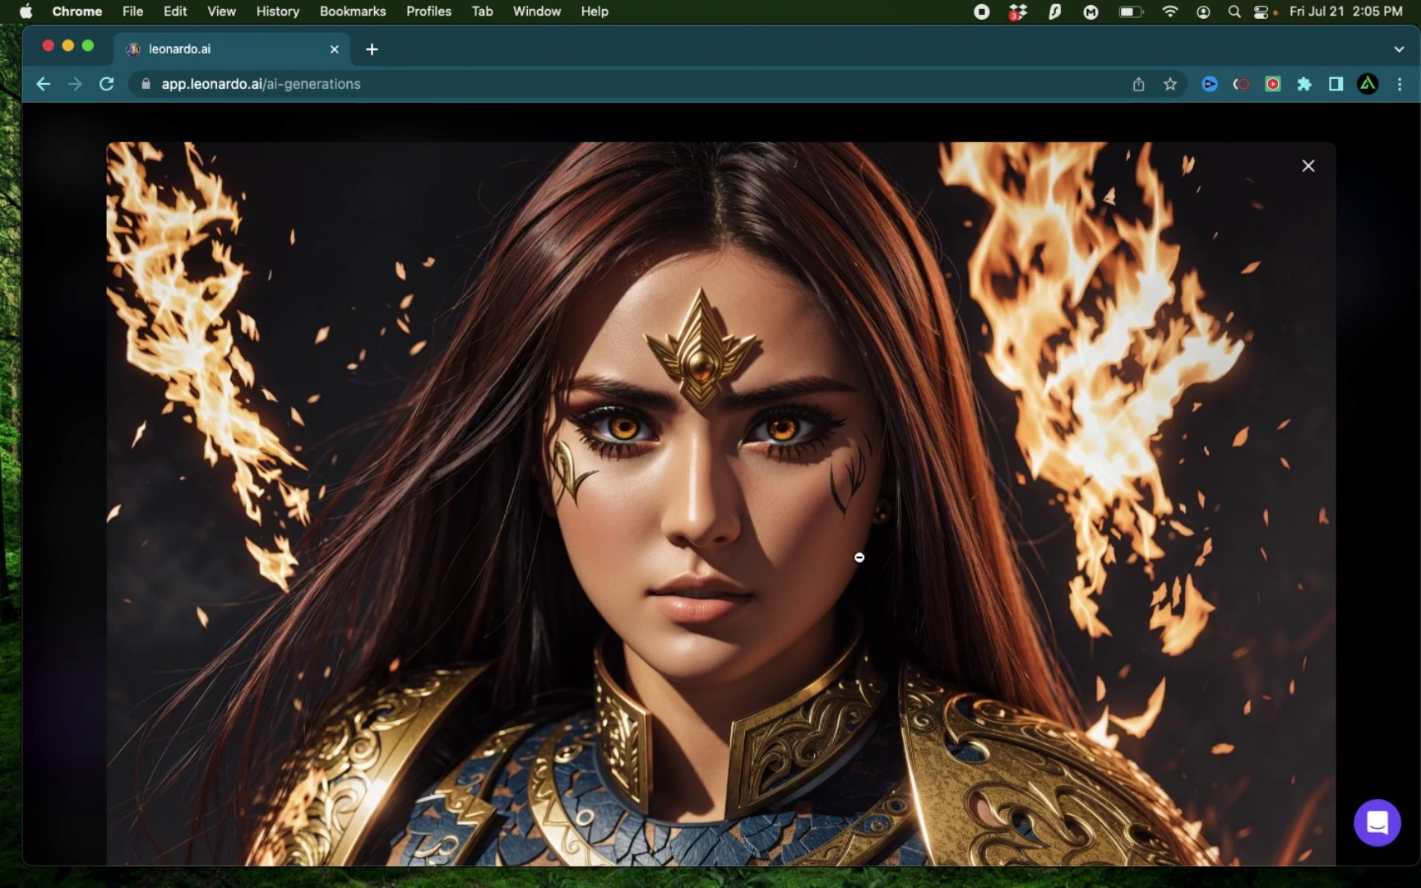
pyautogui.click(744, 727)
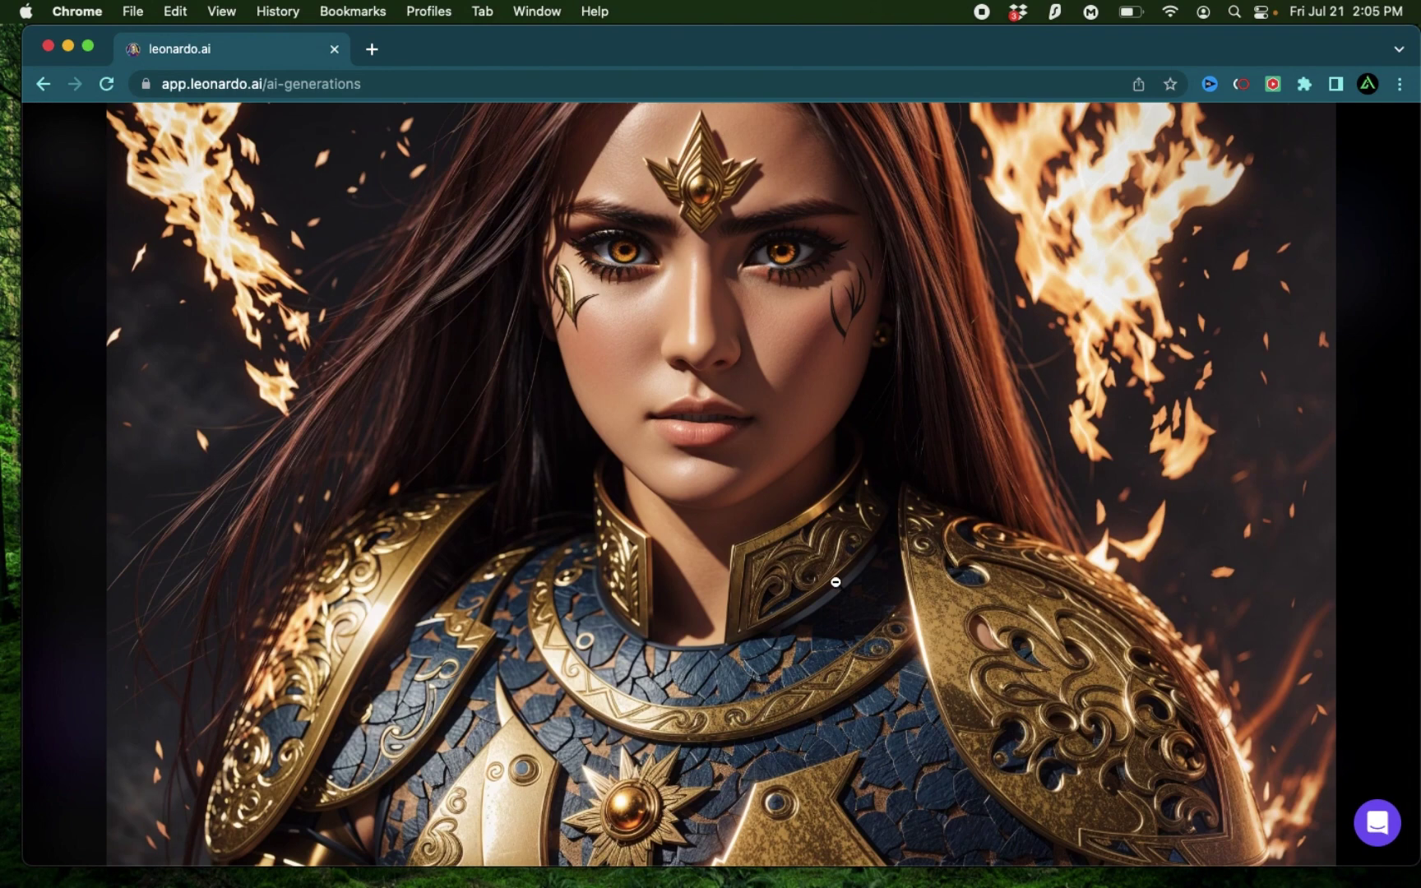
pyautogui.scroll(1, 849, 451)
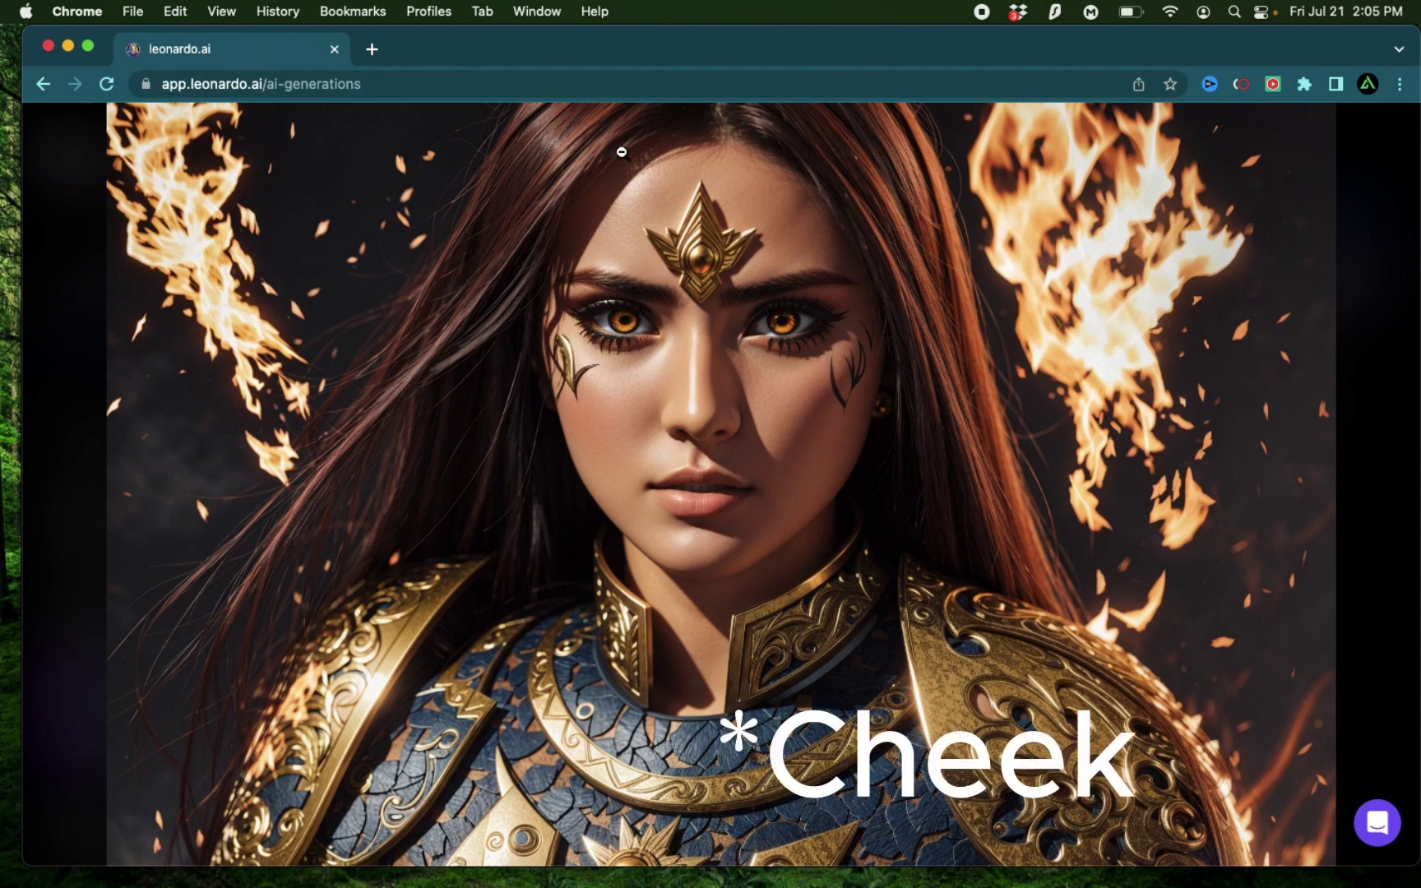
pyautogui.scroll(2, 613, 155)
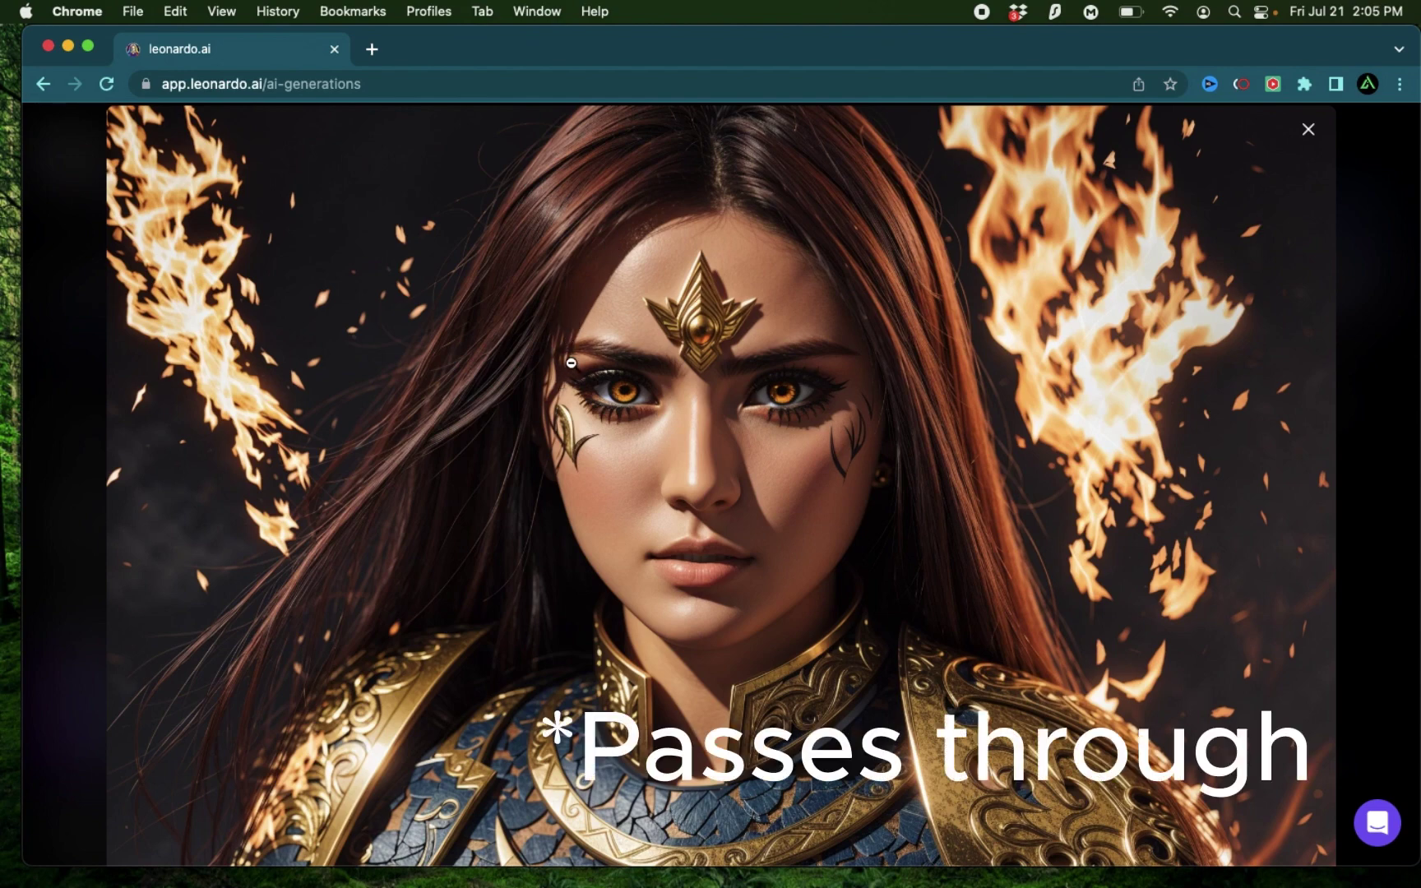
pyautogui.scroll(-6, 928, 401)
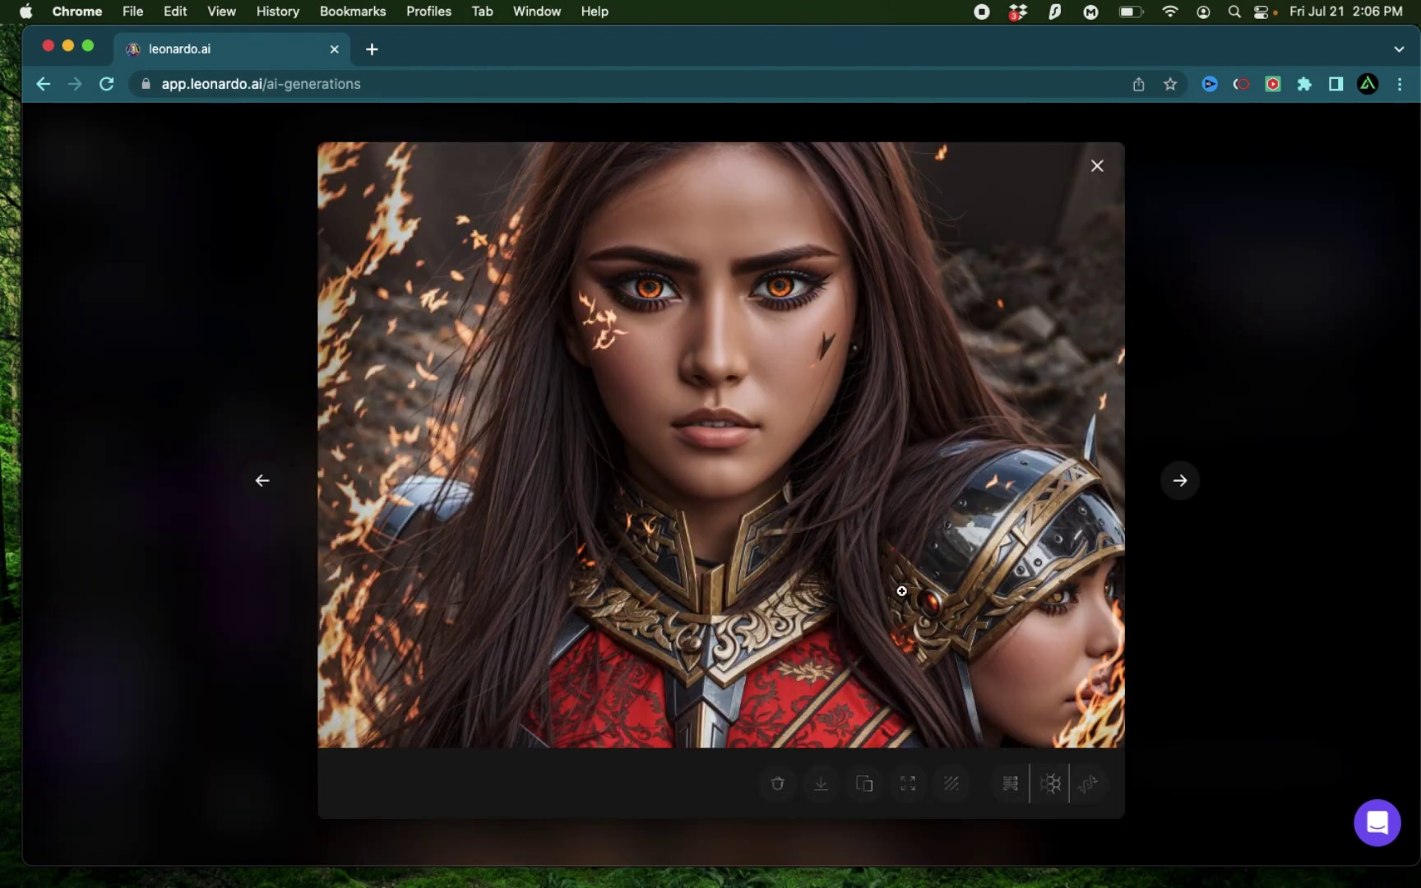
# Save the blue-and-gold armoured warrior image as a download and close the viewer
pyautogui.click(1216, 550)
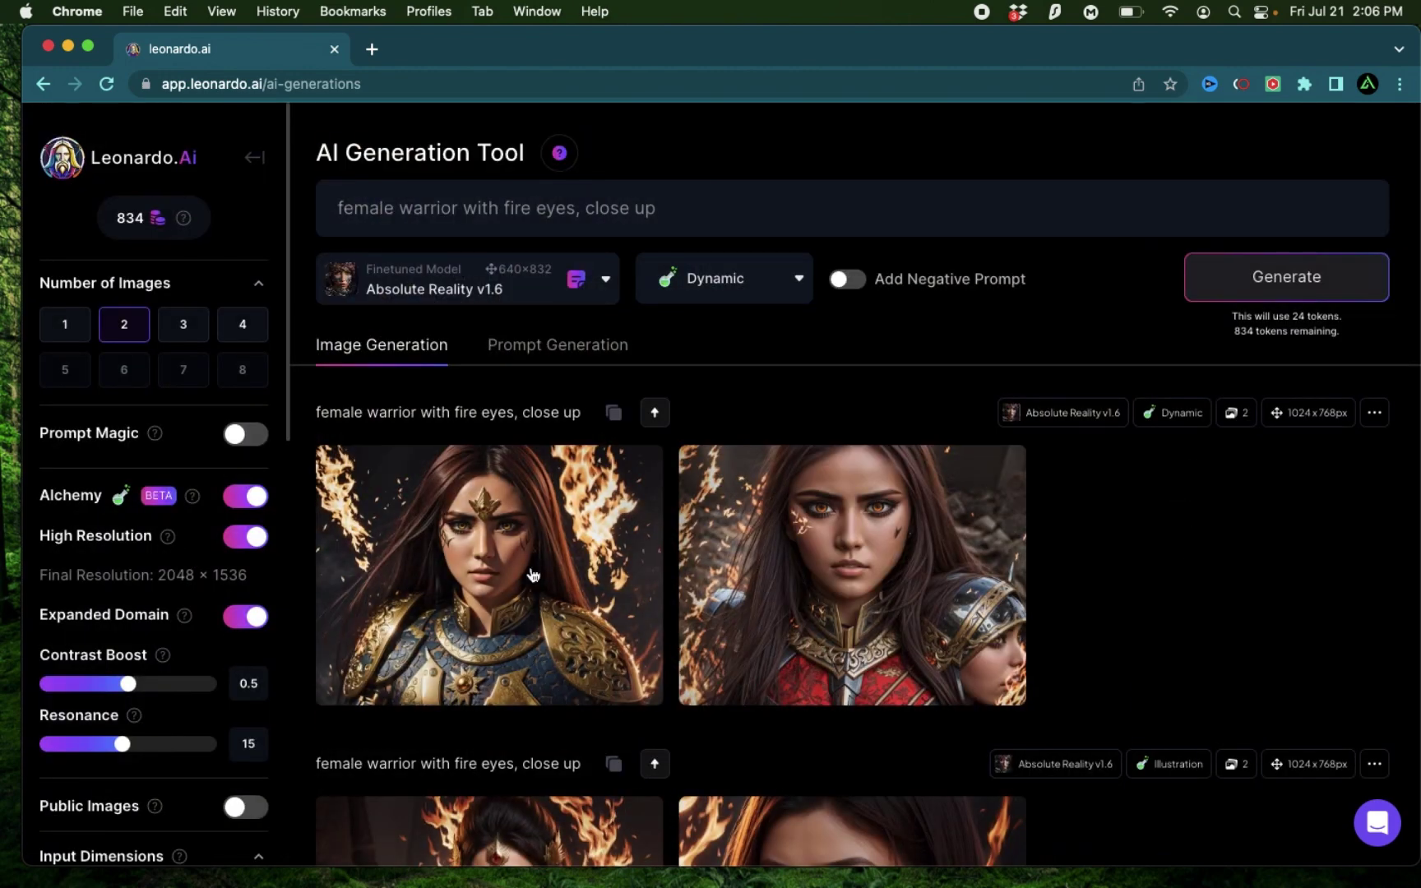
pyautogui.click(566, 507)
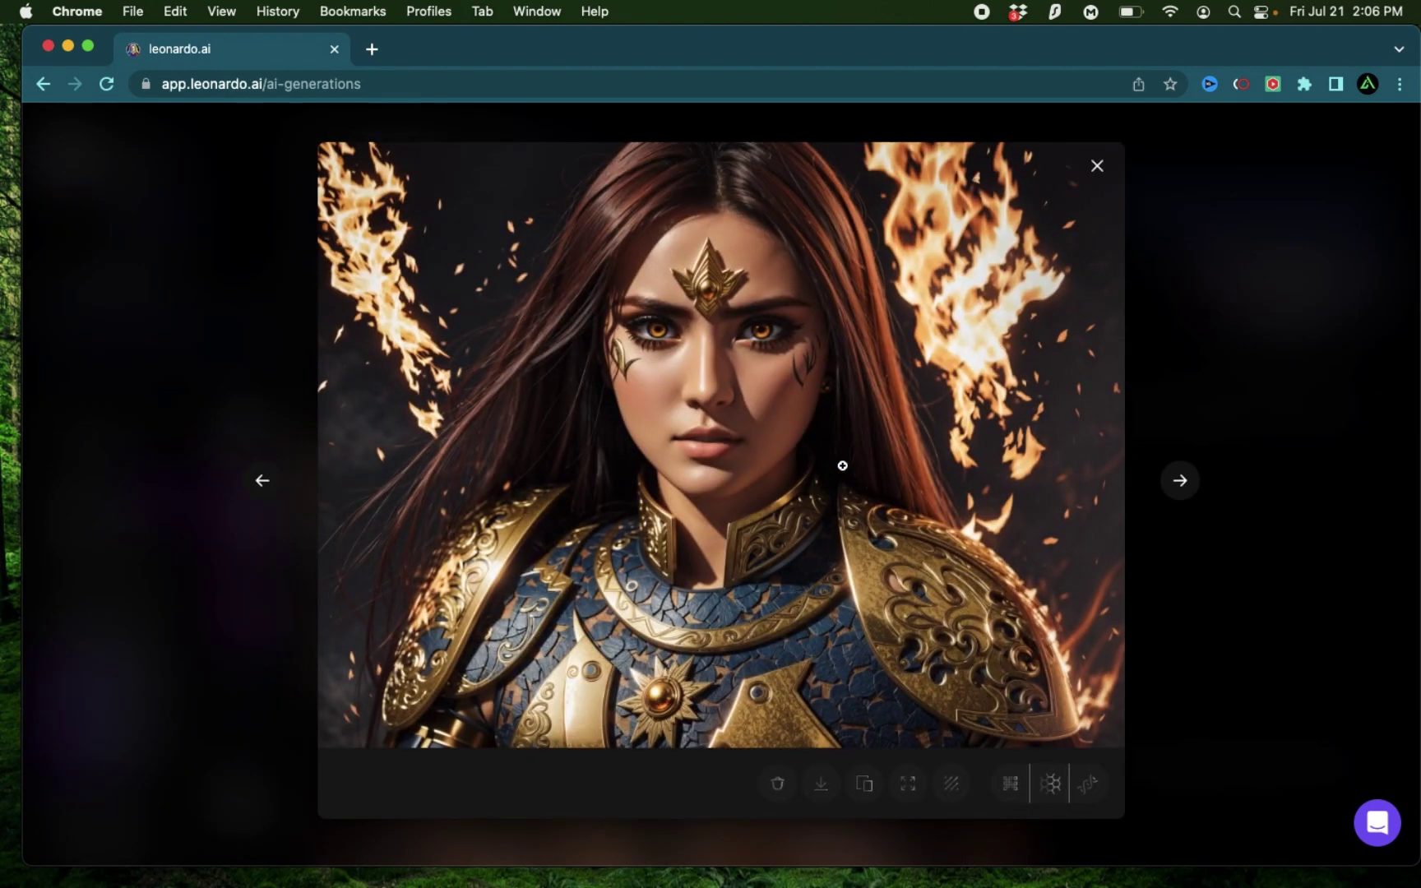
pyautogui.click(822, 781)
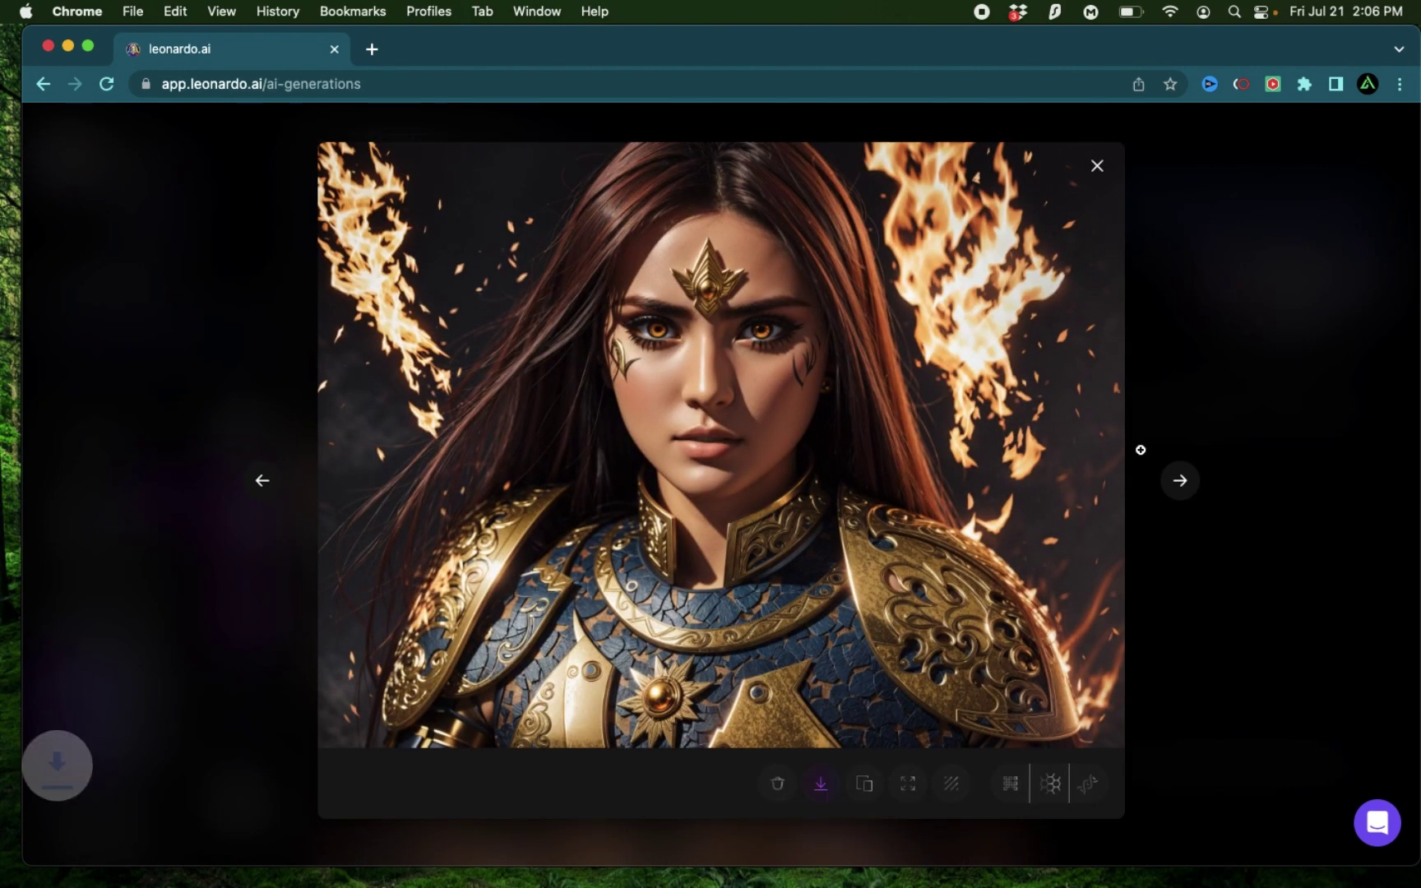
pyautogui.click(1139, 448)
pyautogui.scroll(-3, 123, 555)
pyautogui.scroll(3, 123, 555)
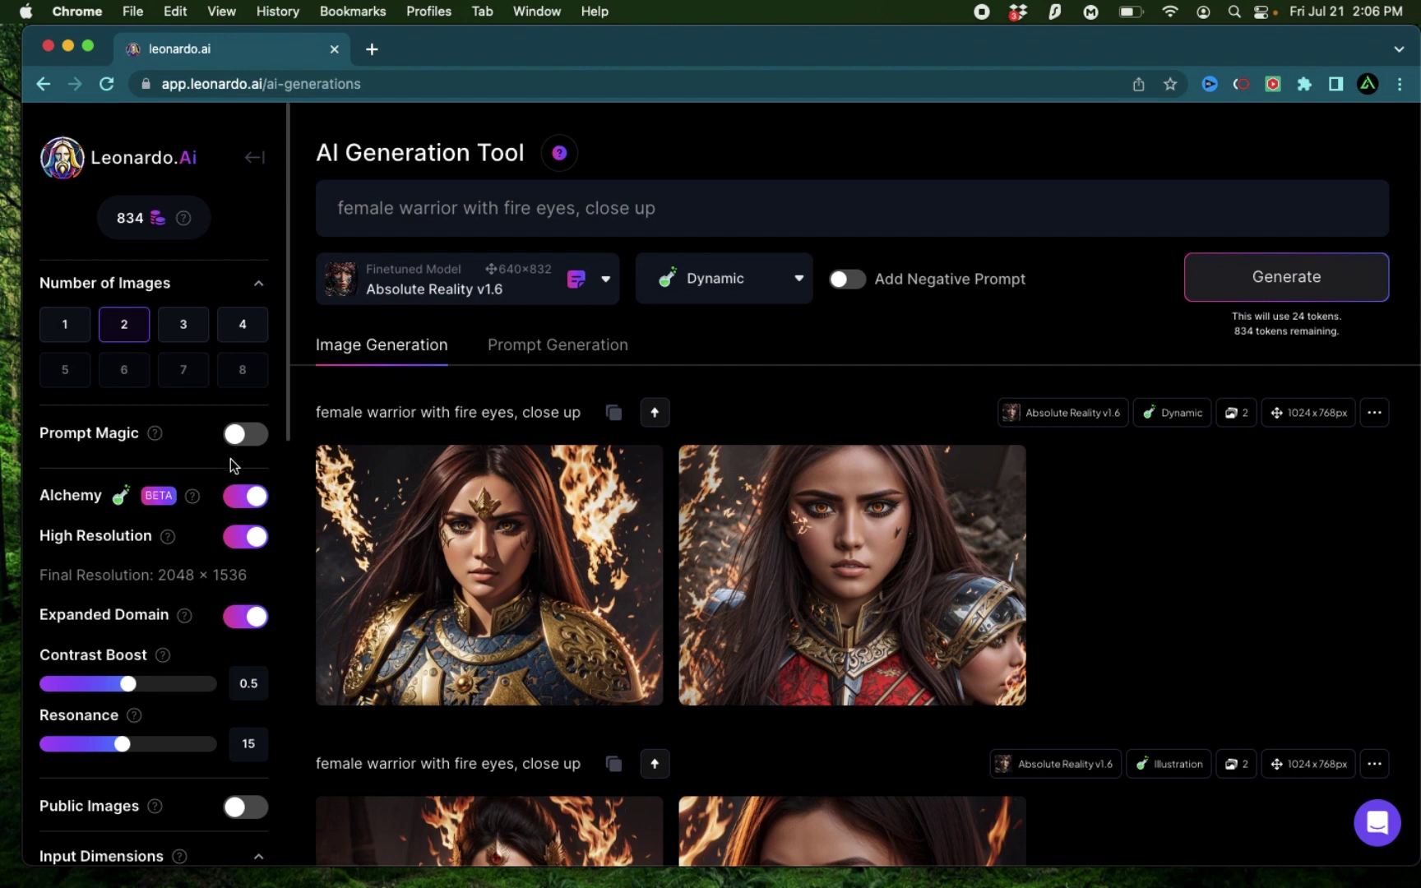
# Switch Prompt Magic on with V3 and check the Alchemy and High Resolution settings
pyautogui.click(244, 436)
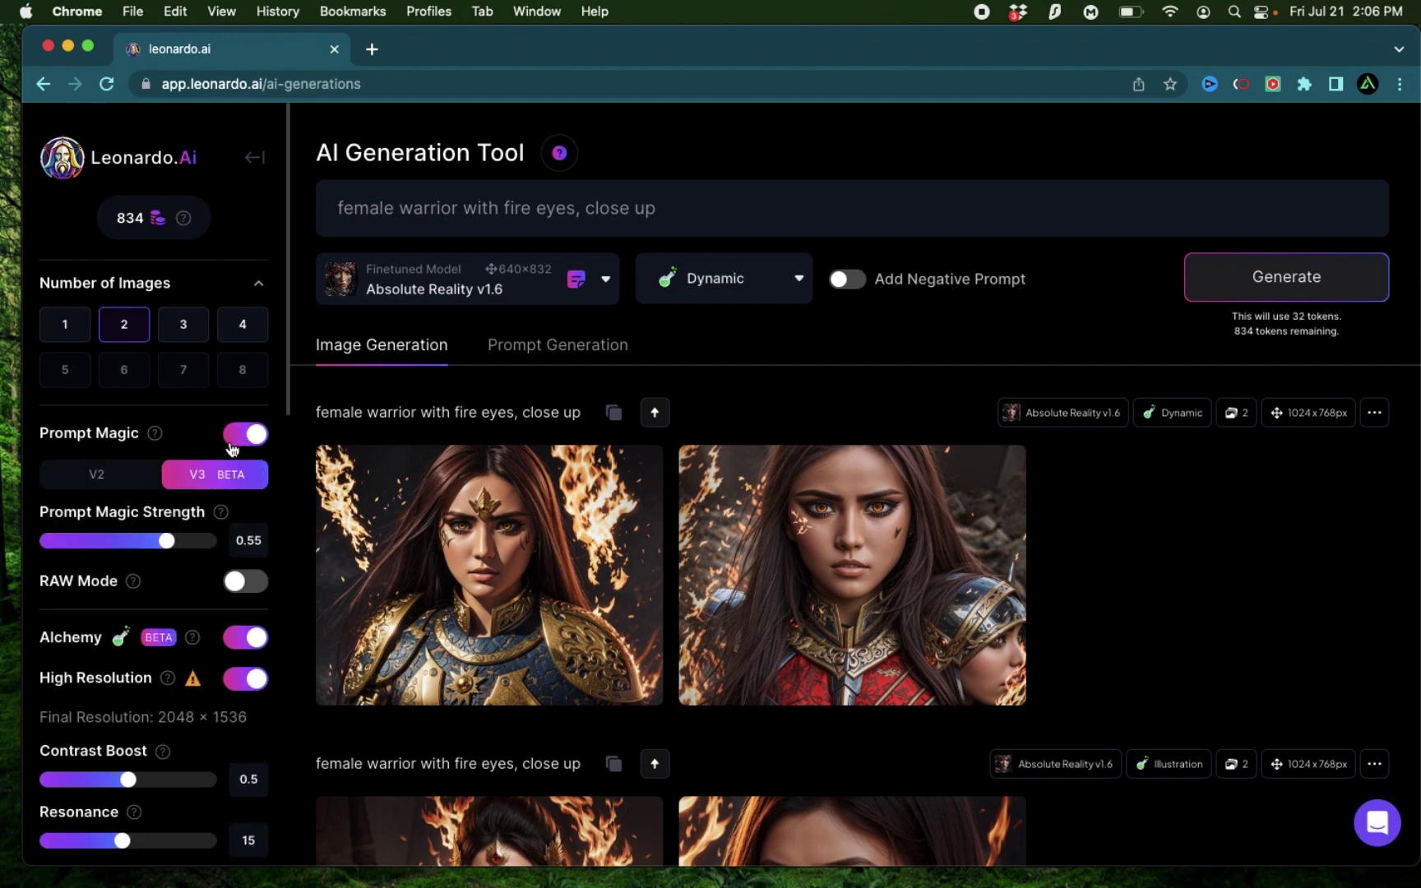
pyautogui.scroll(-5, 197, 461)
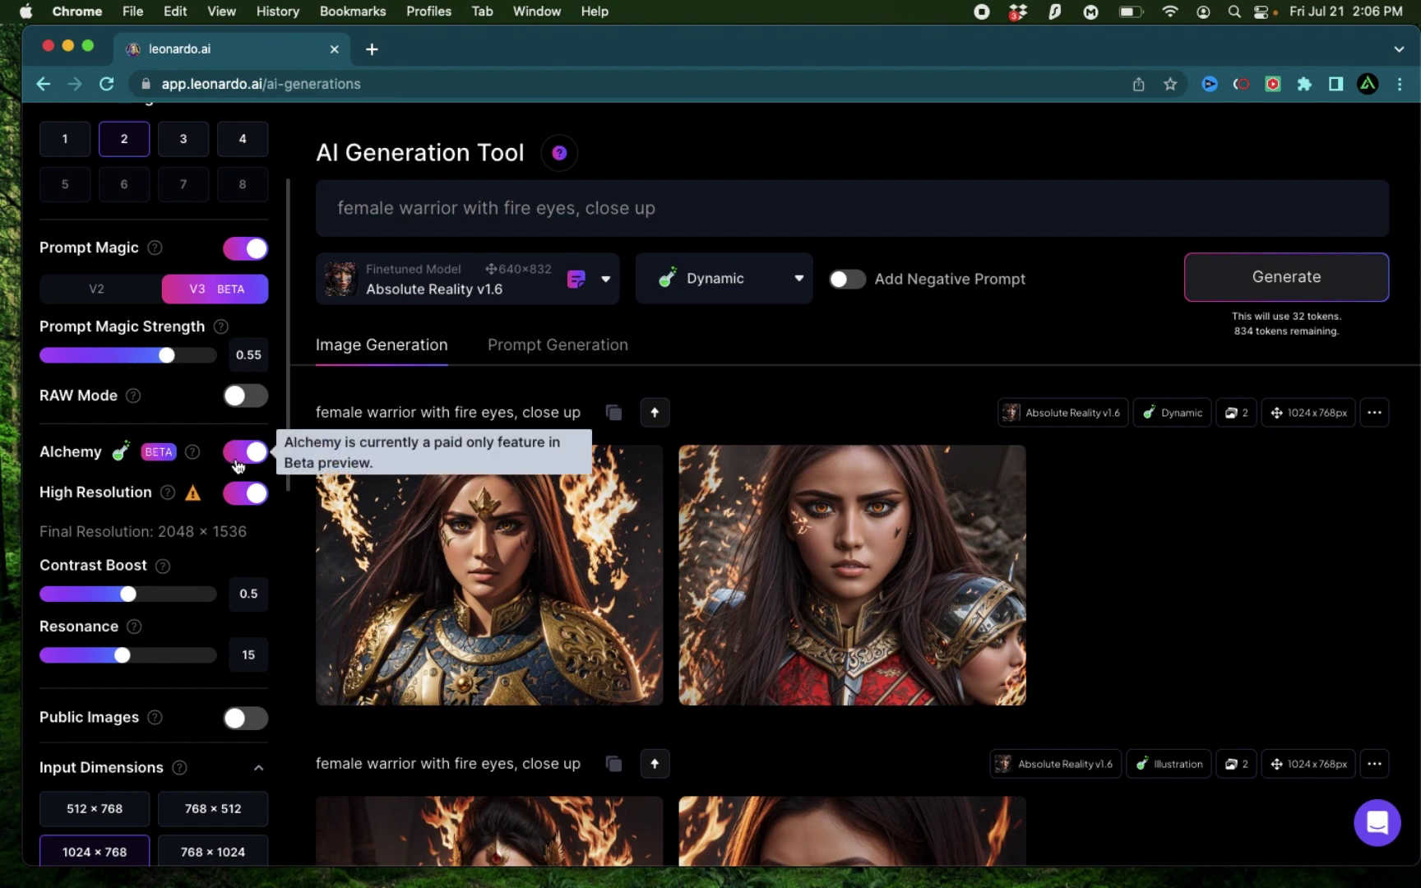
pyautogui.moveTo(199, 497)
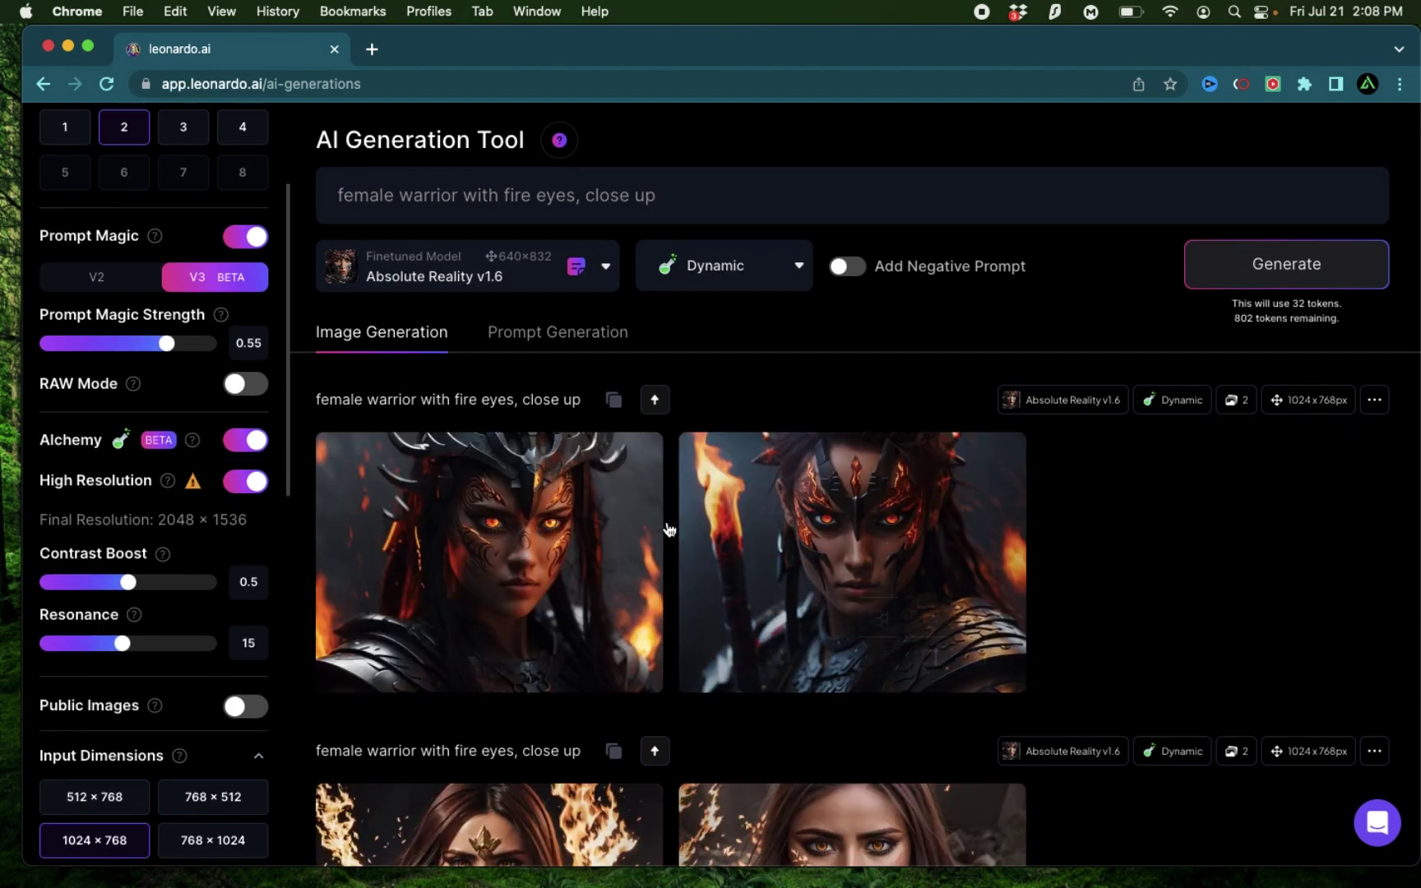
# Flip through both new Prompt Magic images full size, then scroll the gallery
pyautogui.click(603, 532)
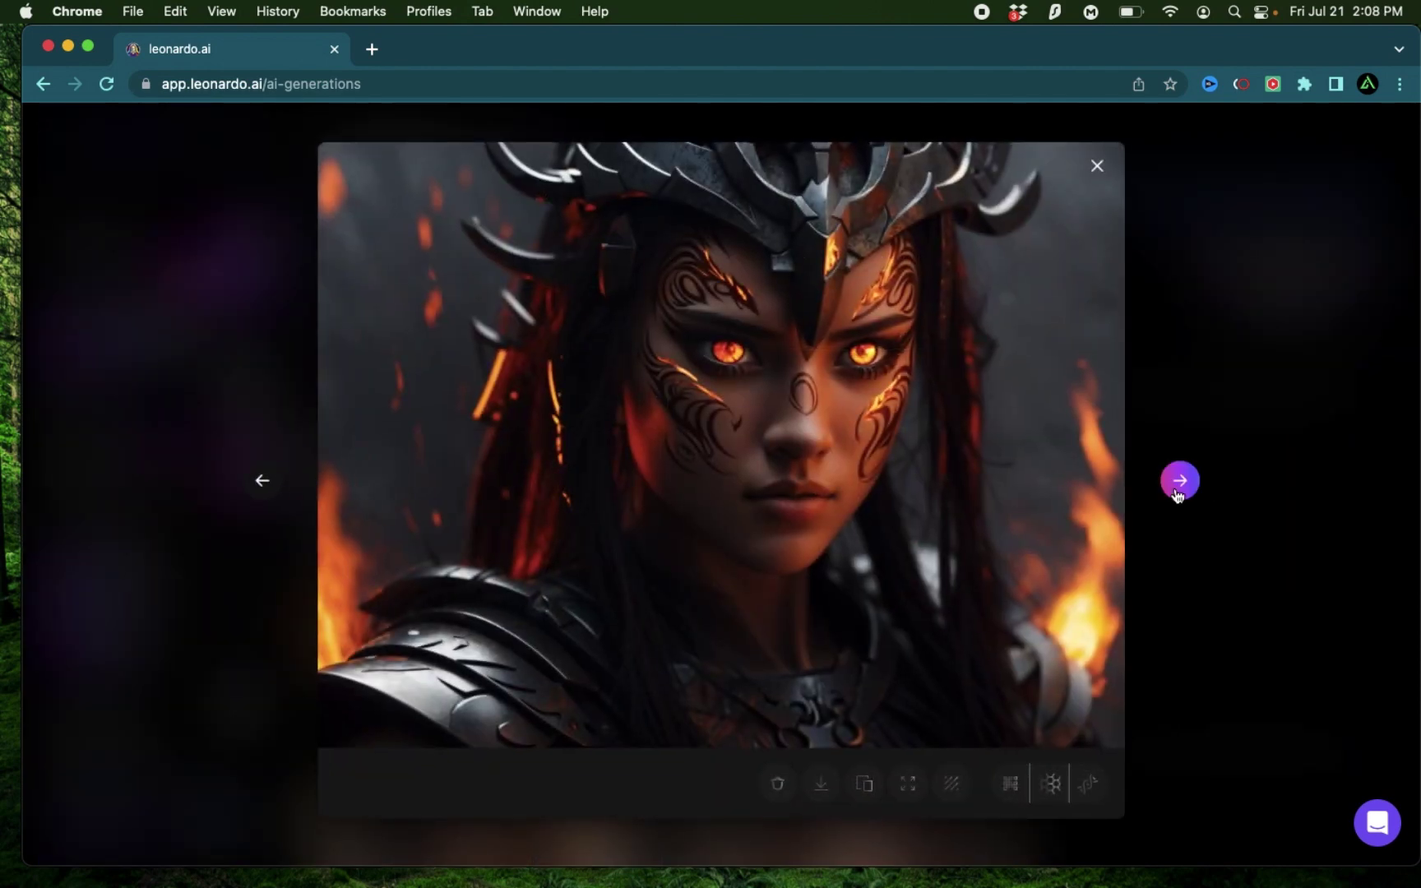
pyautogui.click(1182, 490)
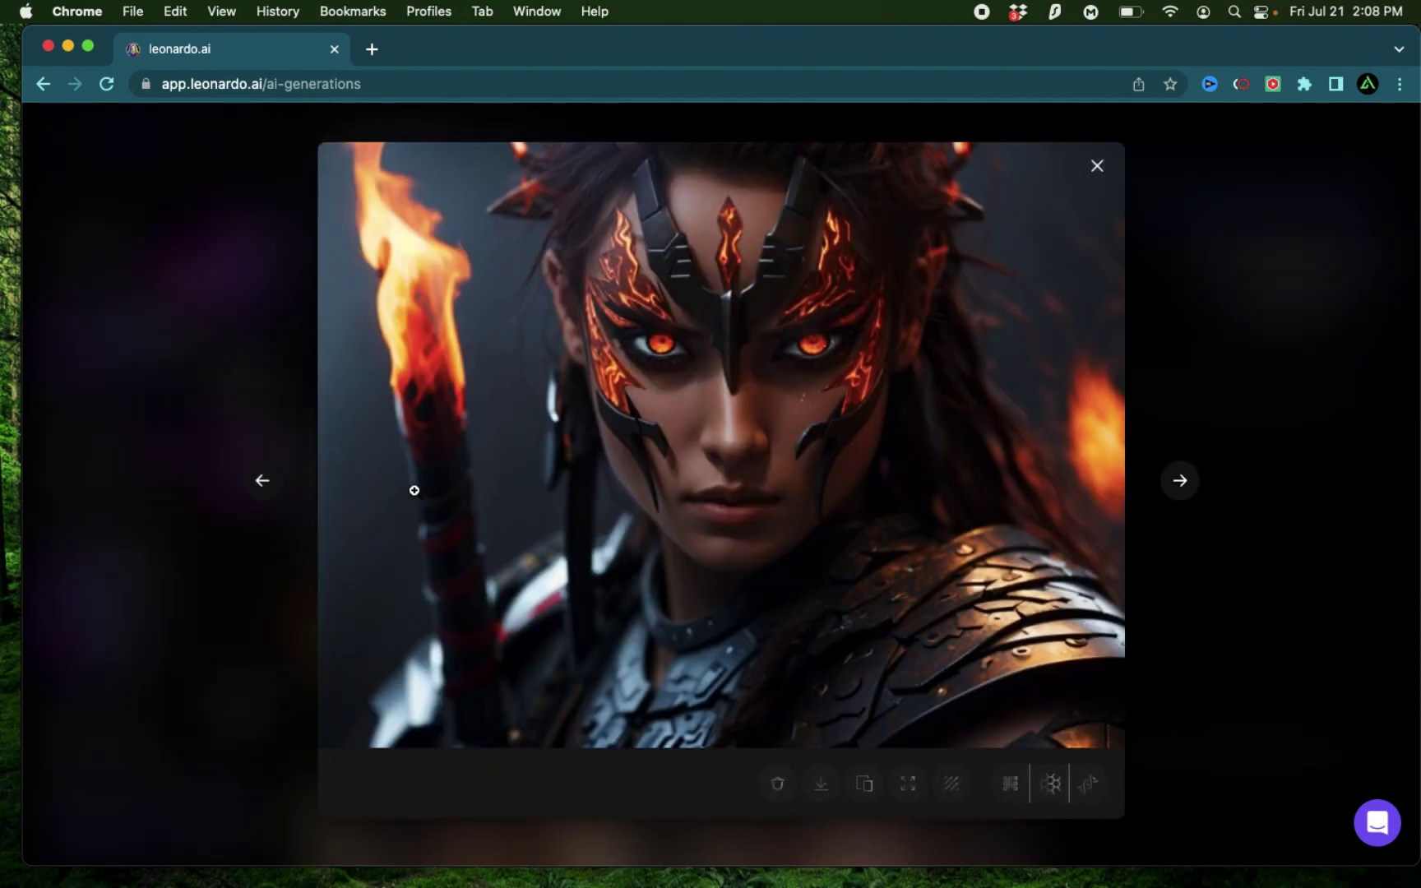
pyautogui.click(1260, 648)
pyautogui.scroll(-5, 1200, 574)
pyautogui.scroll(-4, 565, 517)
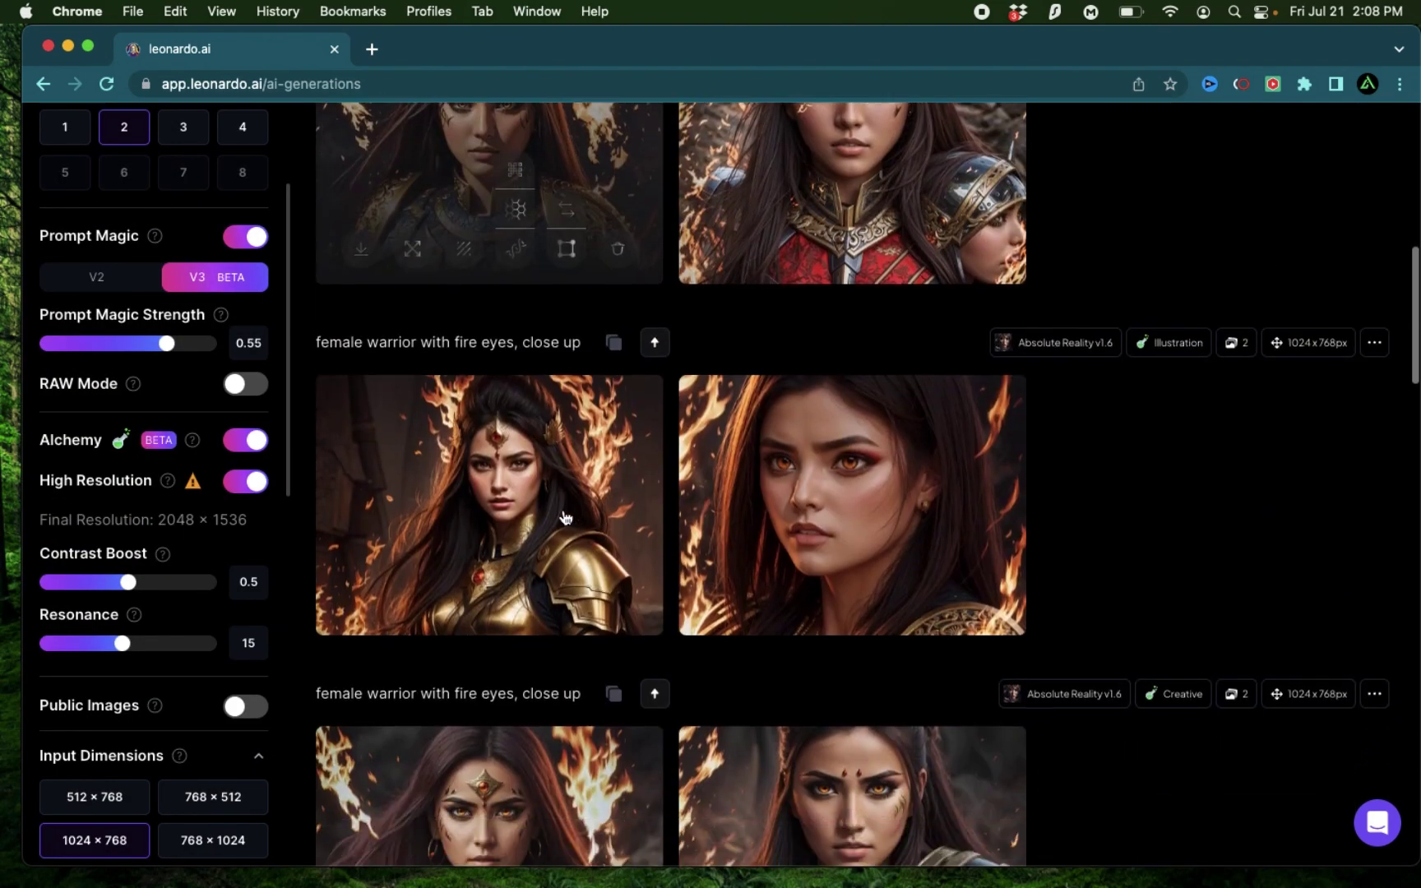
pyautogui.scroll(-3, 611, 505)
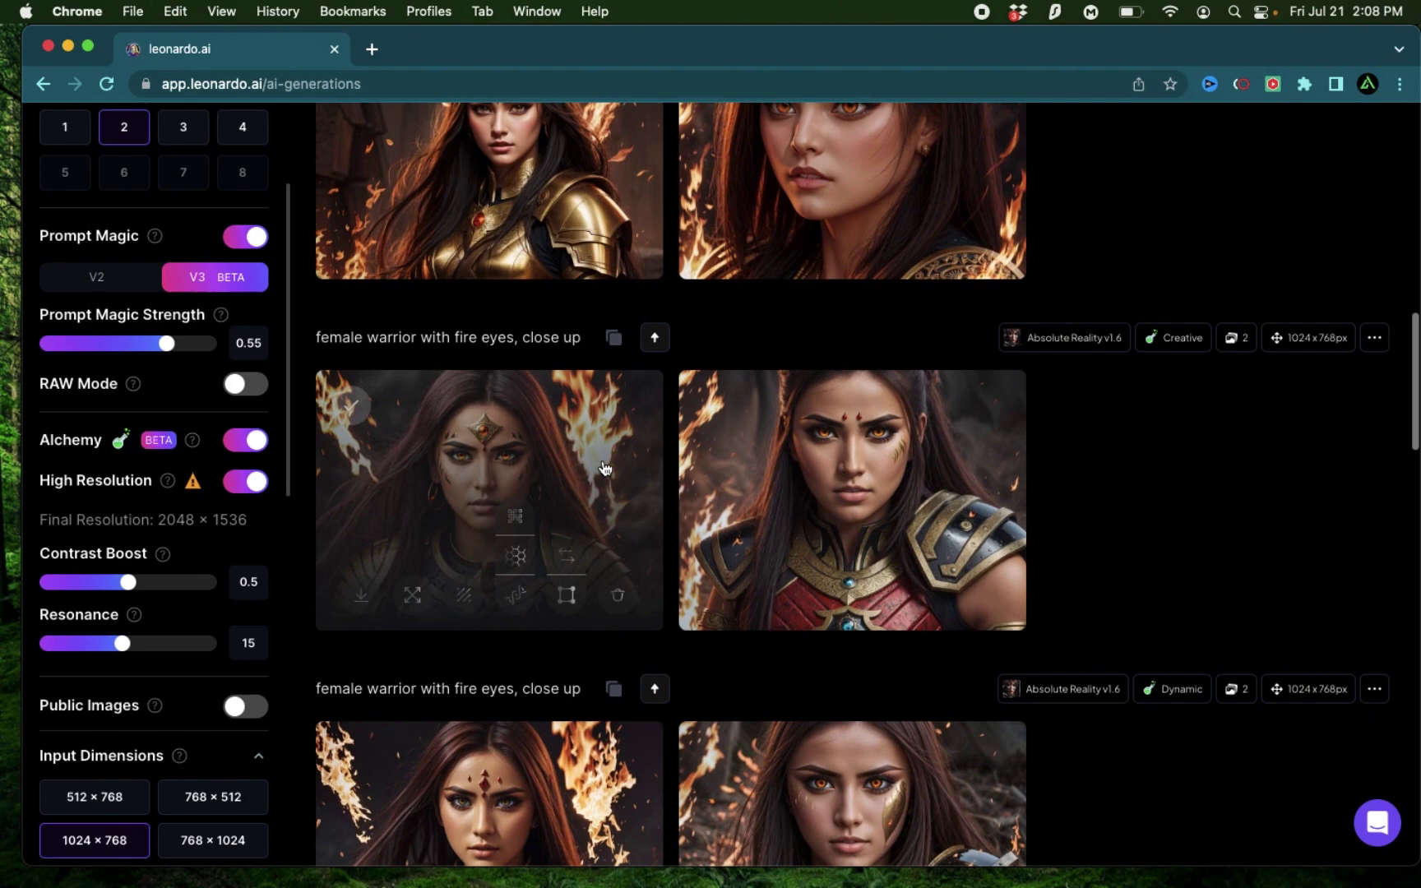
pyautogui.scroll(4, 567, 318)
pyautogui.scroll(8, 501, 228)
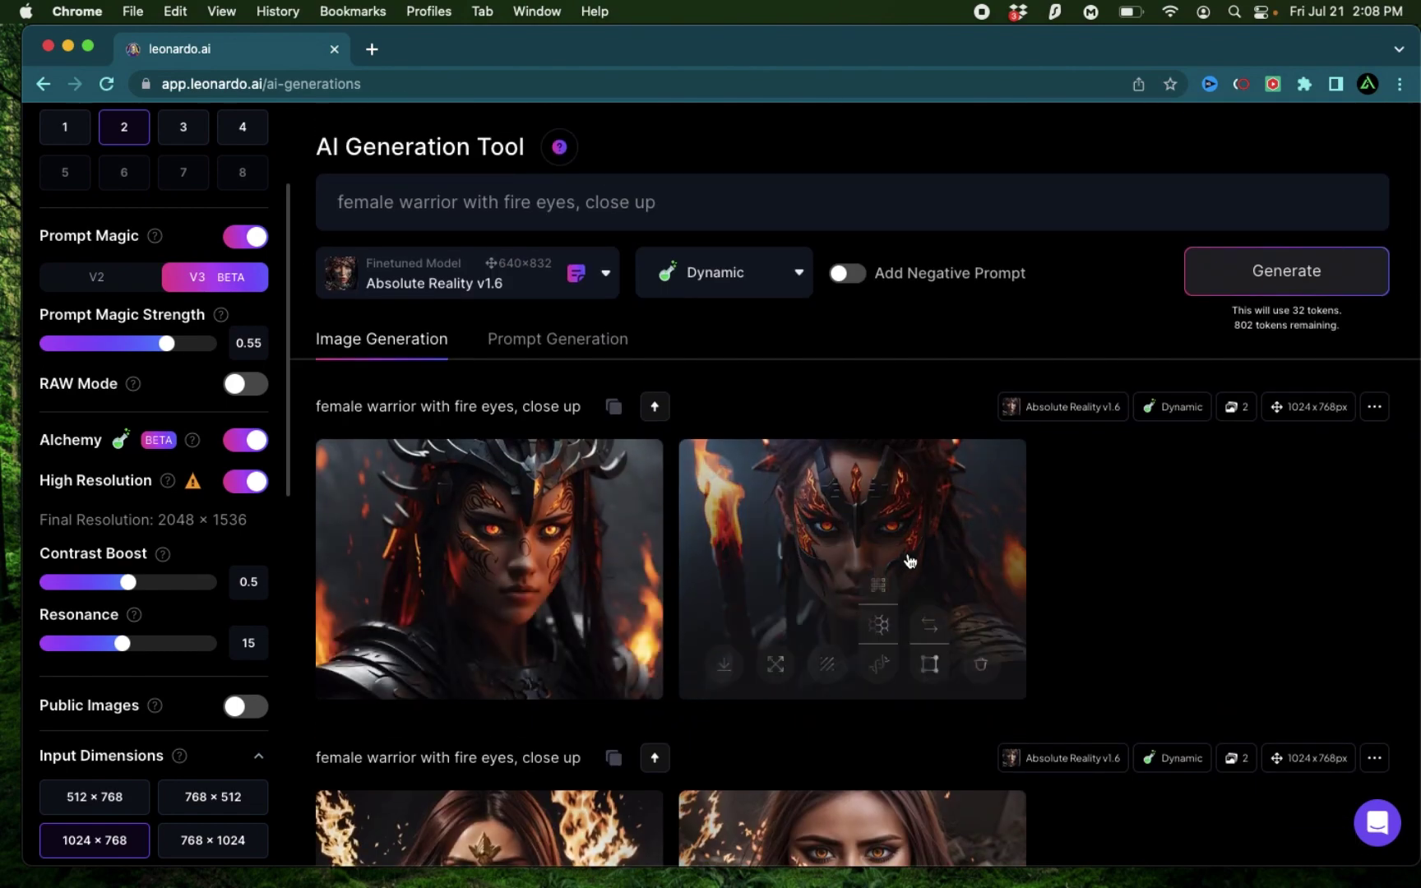
# Zoom into the second new warrior image to inspect its details
pyautogui.click(945, 539)
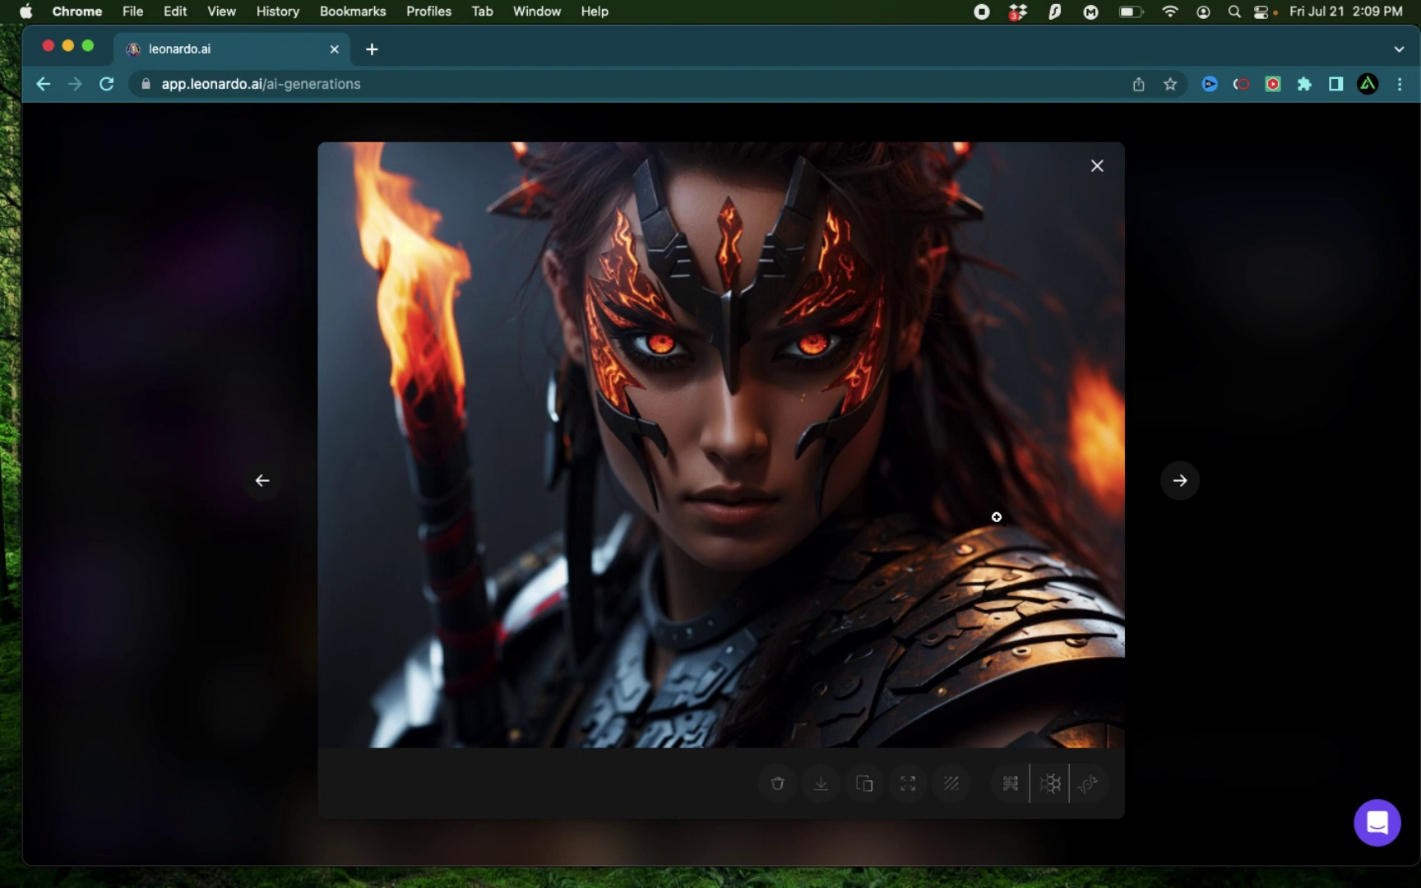
pyautogui.click(778, 397)
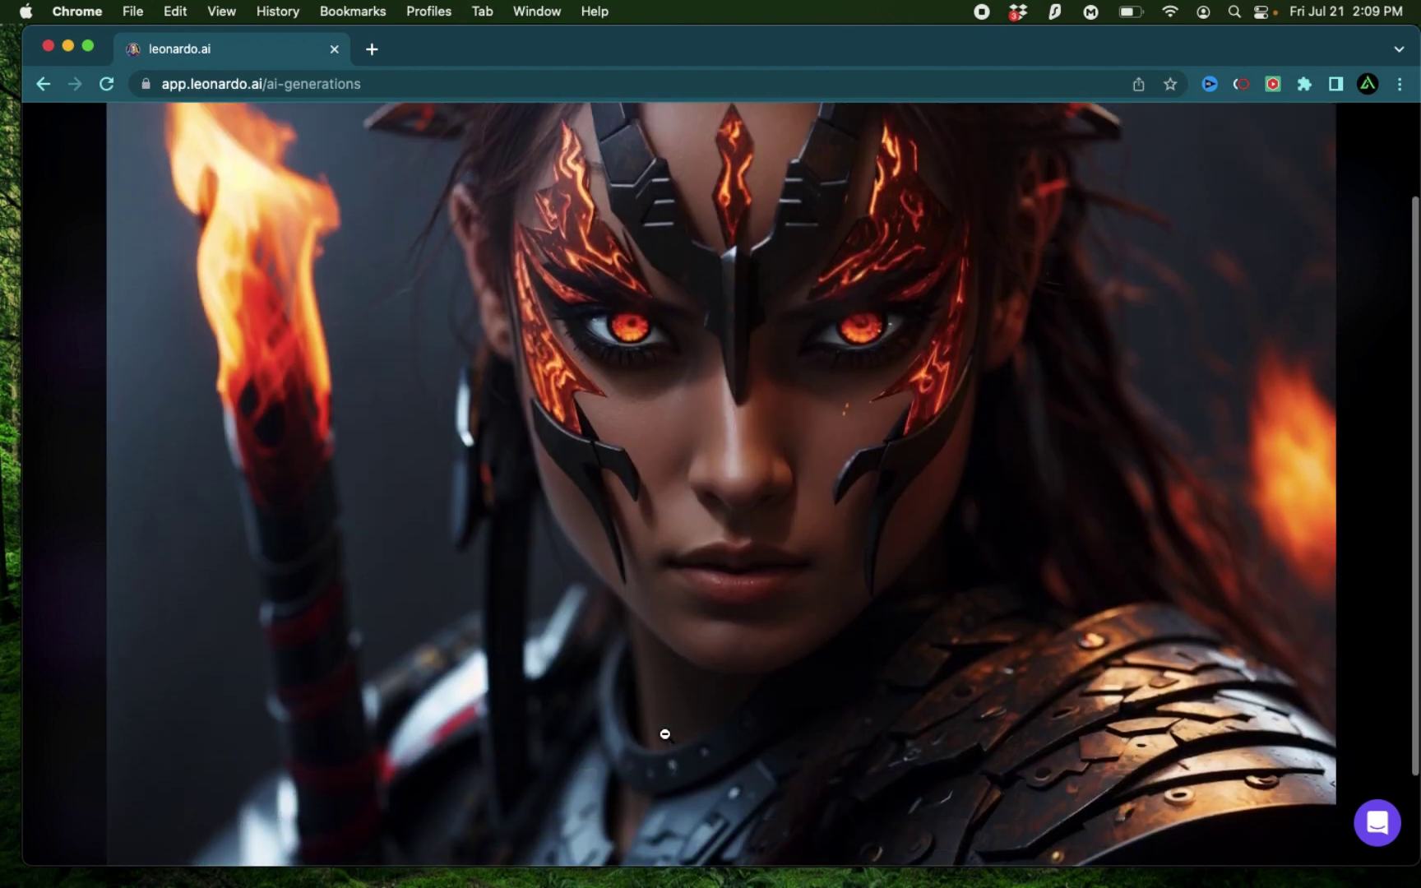
pyautogui.scroll(-3, 797, 496)
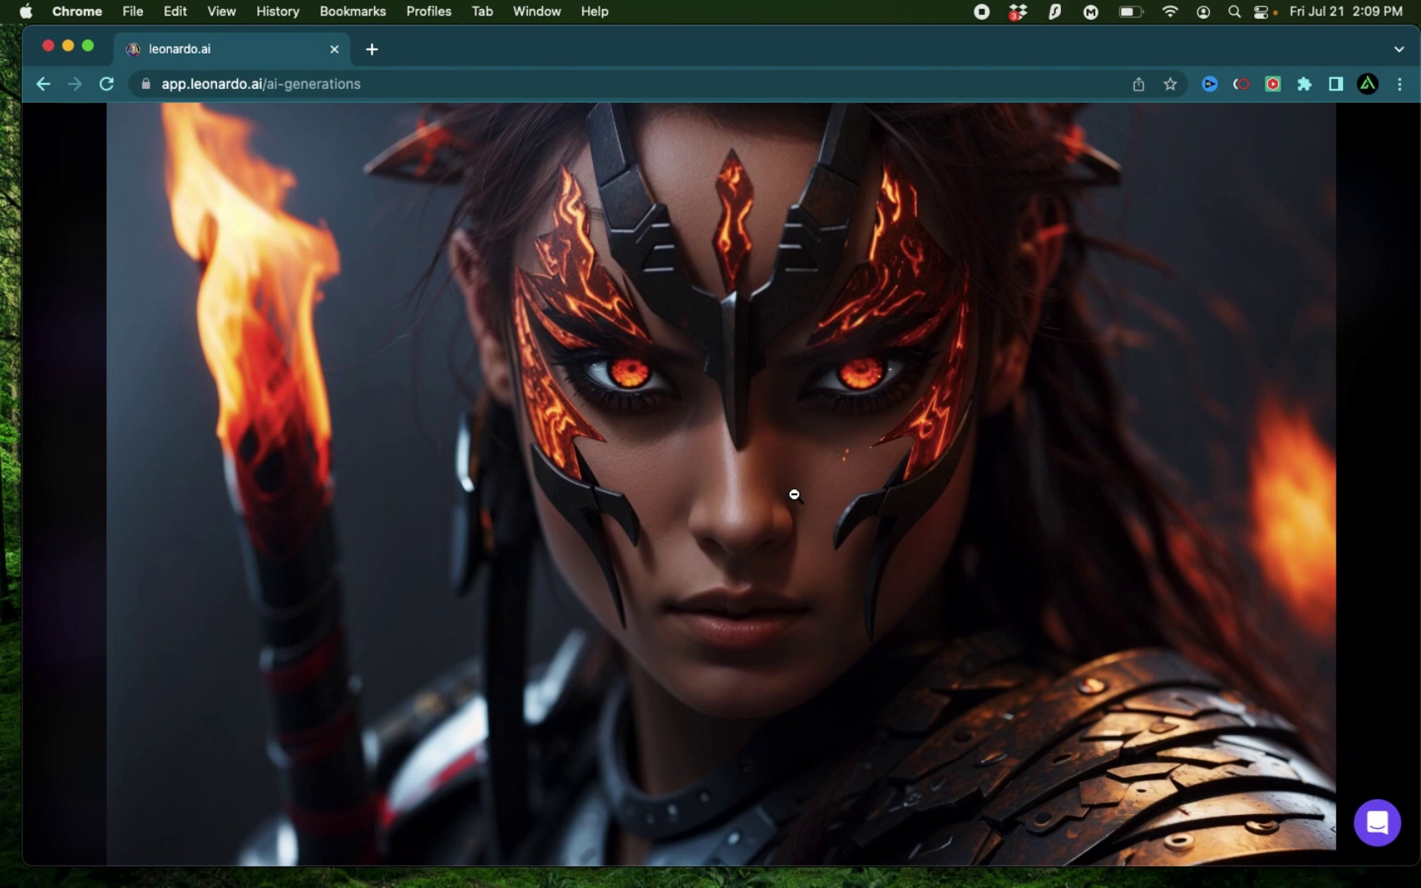
pyautogui.scroll(4, 881, 246)
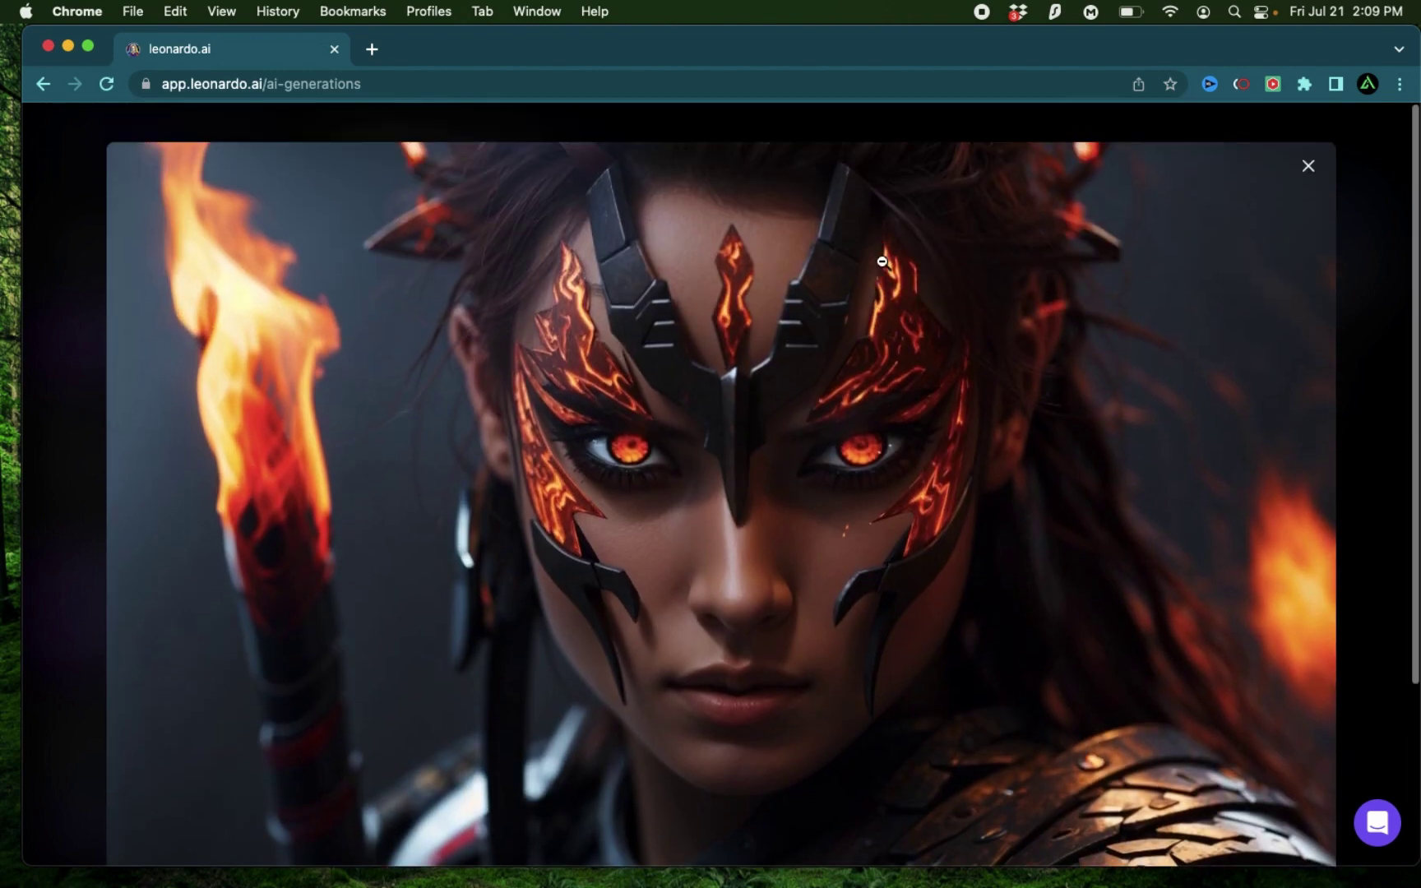
pyautogui.click(1025, 529)
# Compare with the earlier gold-armoured warrior, then reopen the masked torch-holding warrior
pyautogui.scroll(-3, 1025, 533)
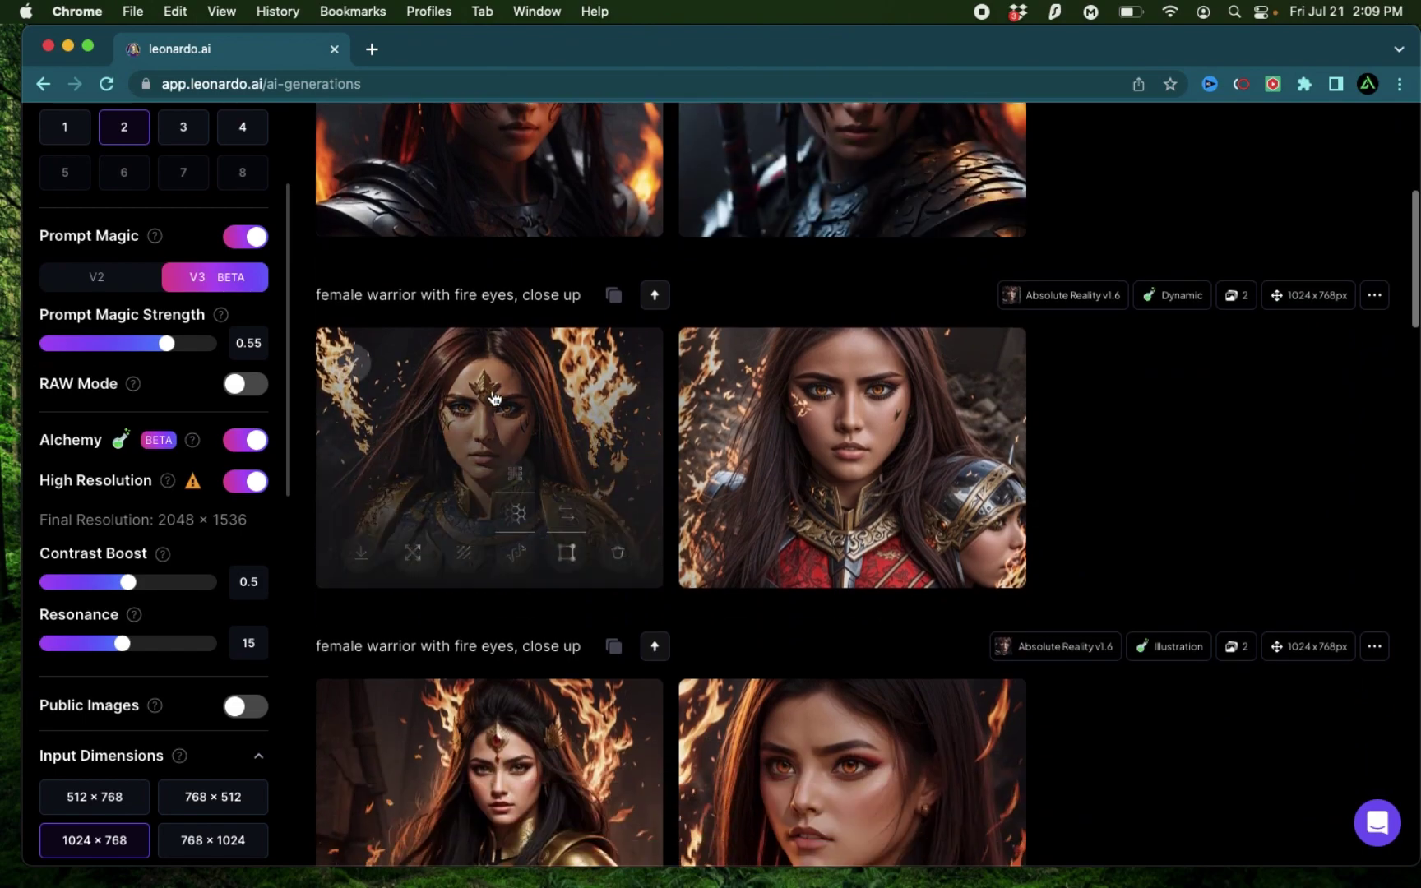
pyautogui.click(494, 399)
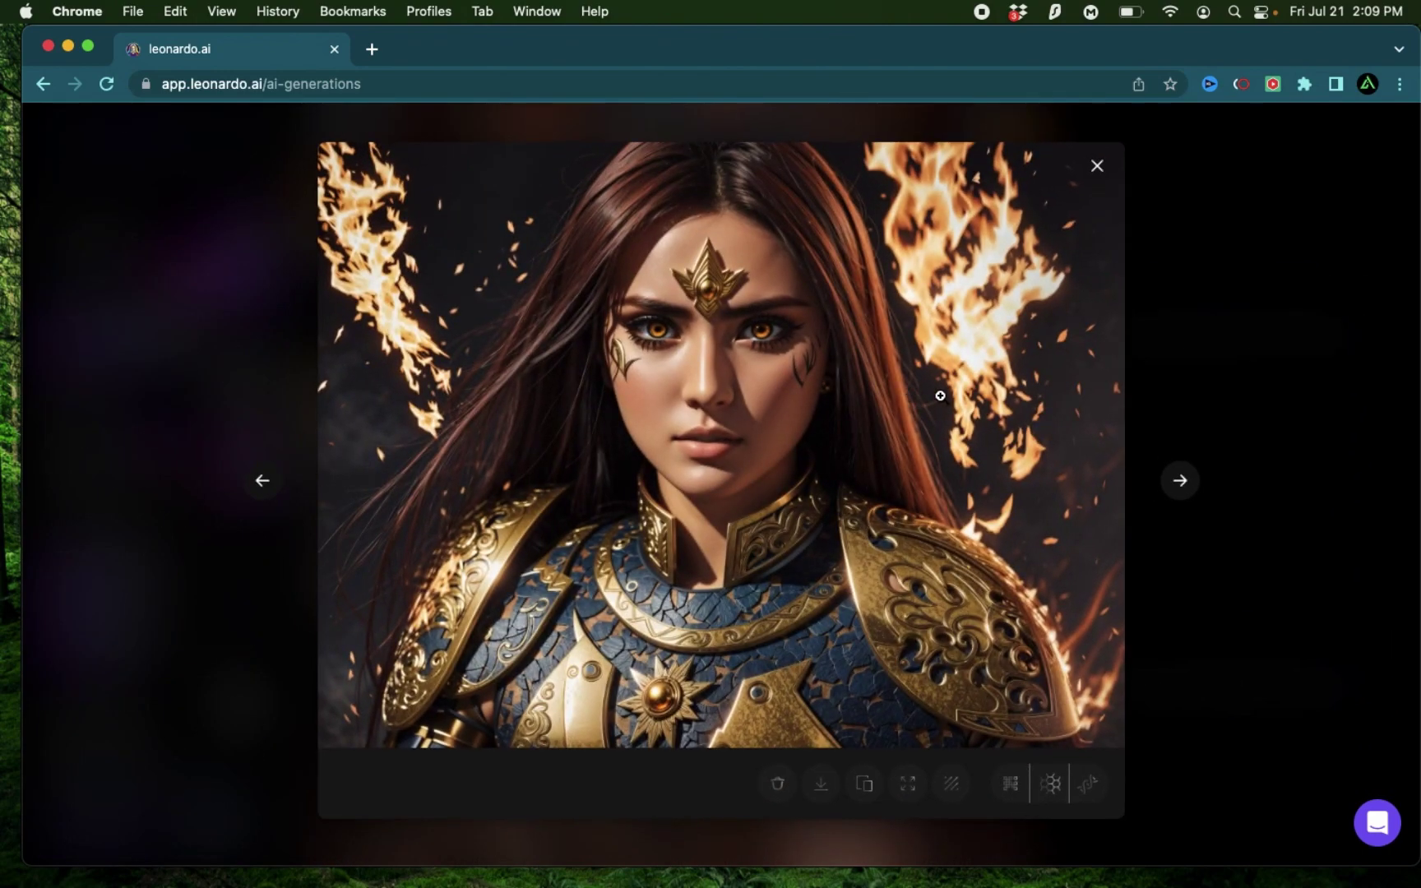
pyautogui.click(1197, 423)
pyautogui.click(945, 548)
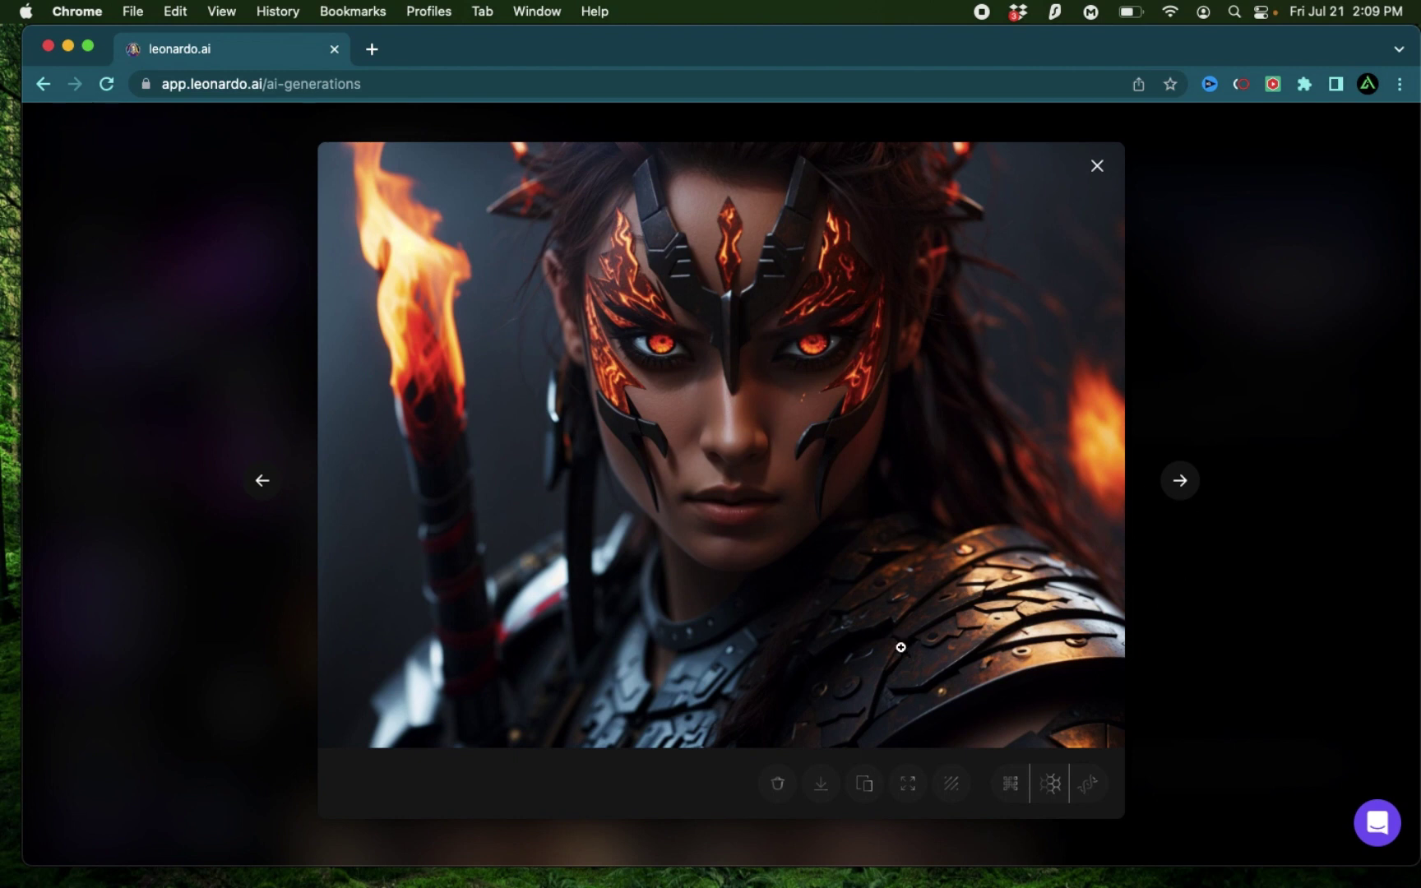
# Close the full-size view and scroll the sidebar to the fixed seed 475613440
pyautogui.click(1160, 682)
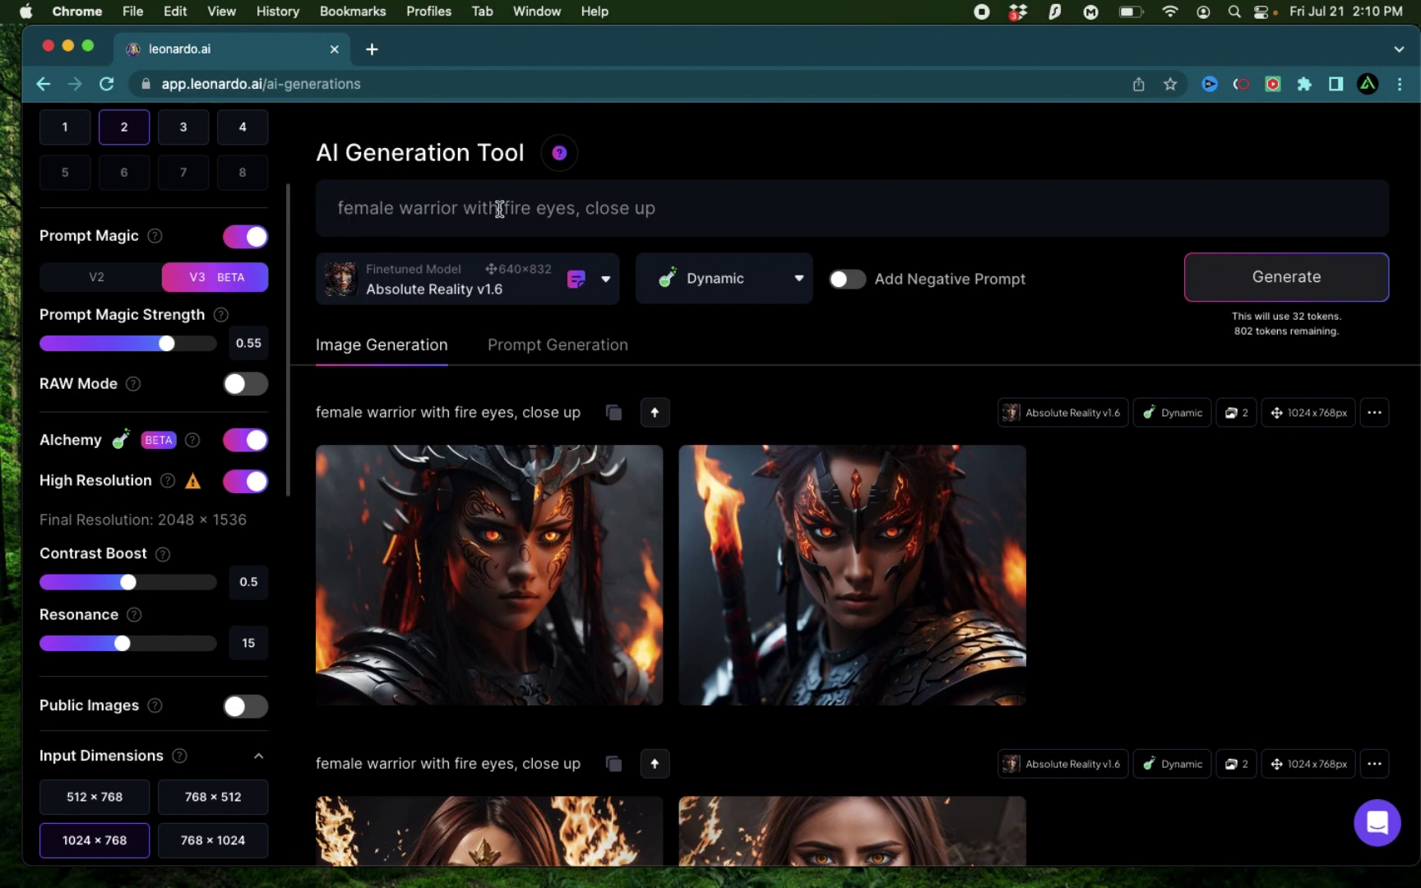
pyautogui.scroll(-10, 123, 532)
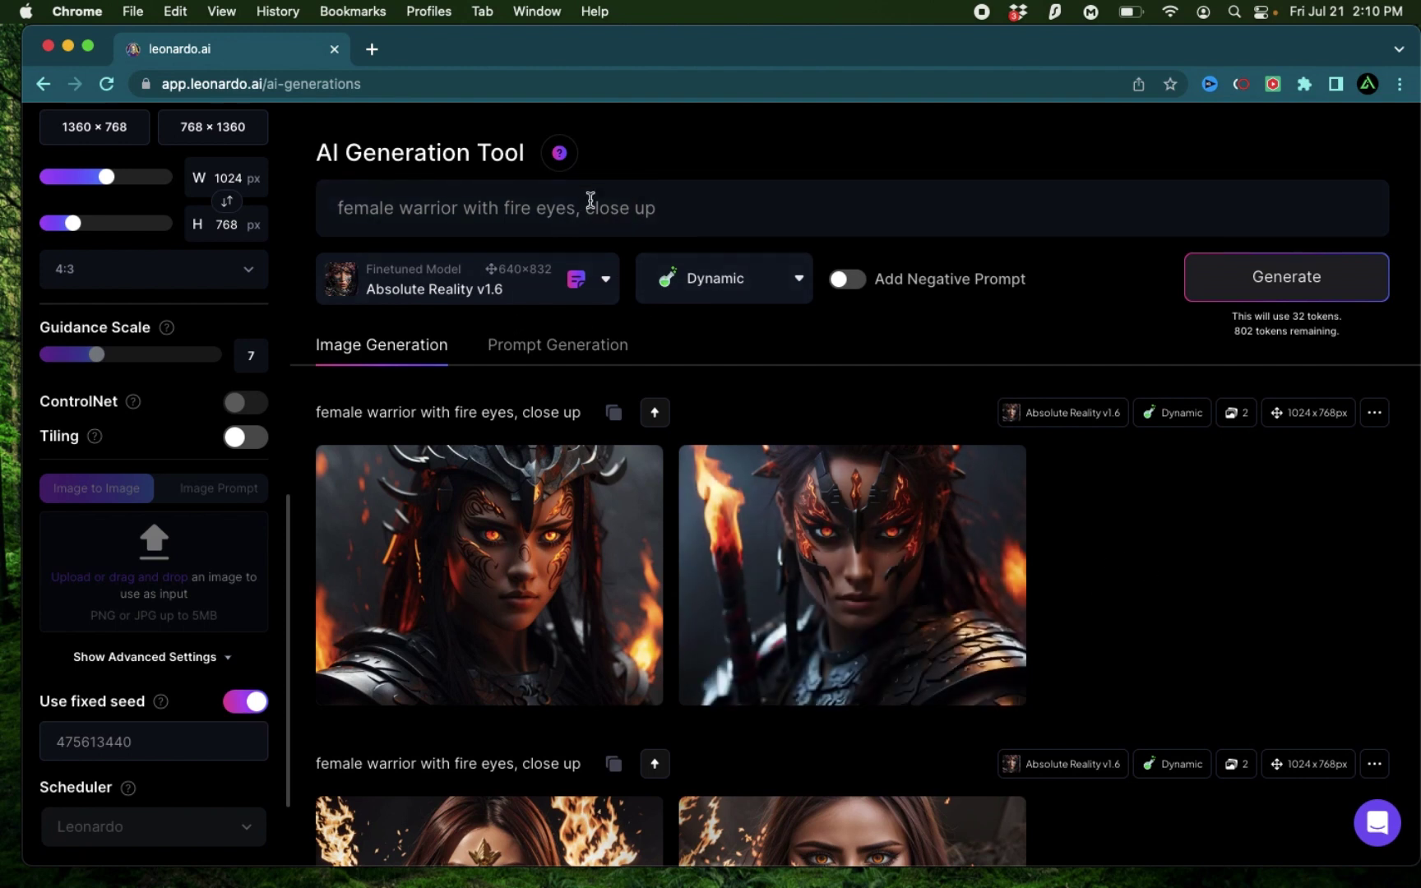
pyautogui.scroll(-3, 169, 642)
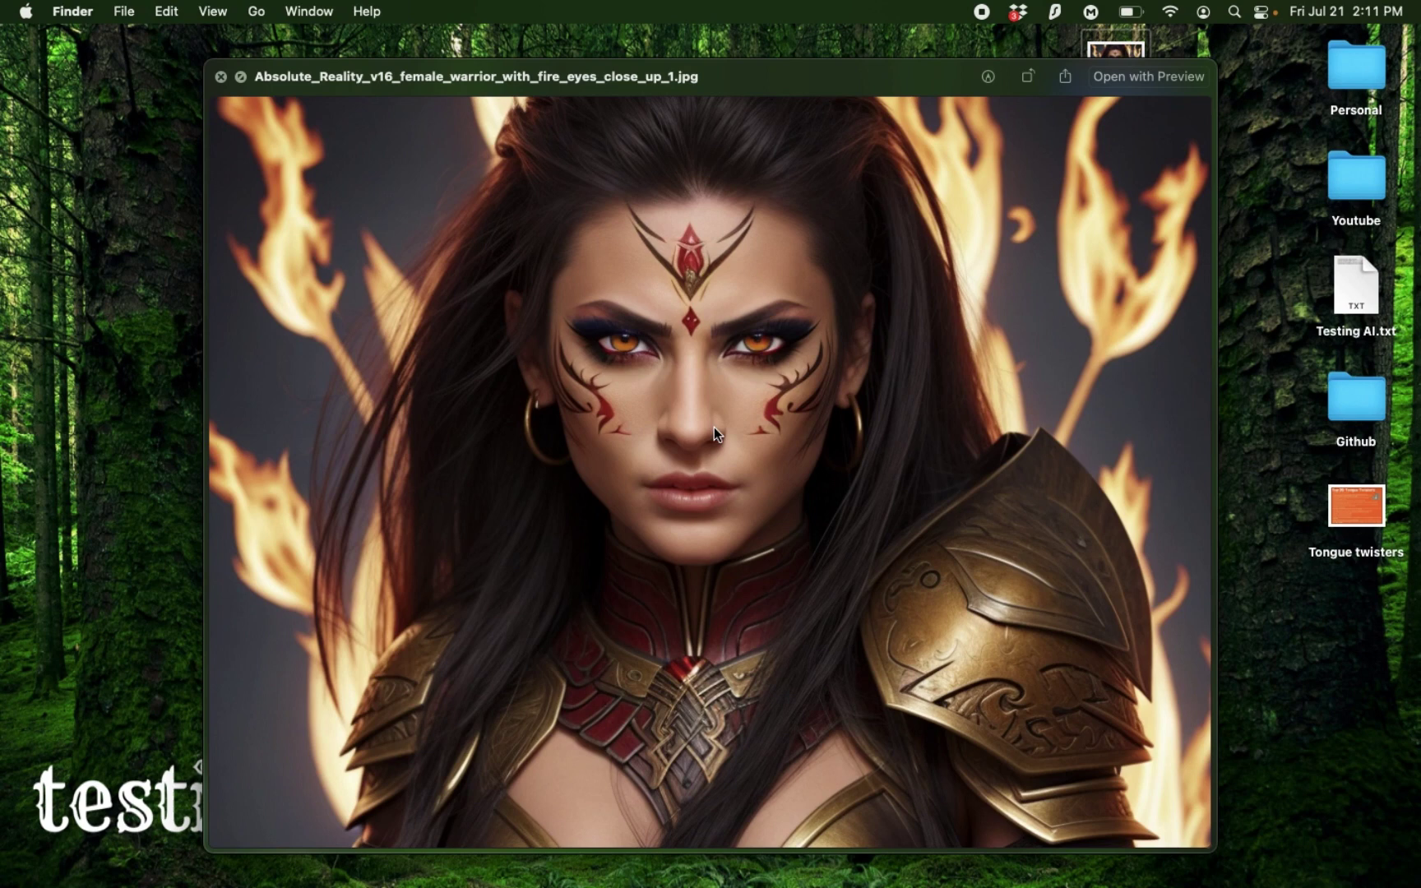
# Step through each downloaded close_up image in Quick Look, ending on the golden-armoured warrior
pyautogui.press('Right')
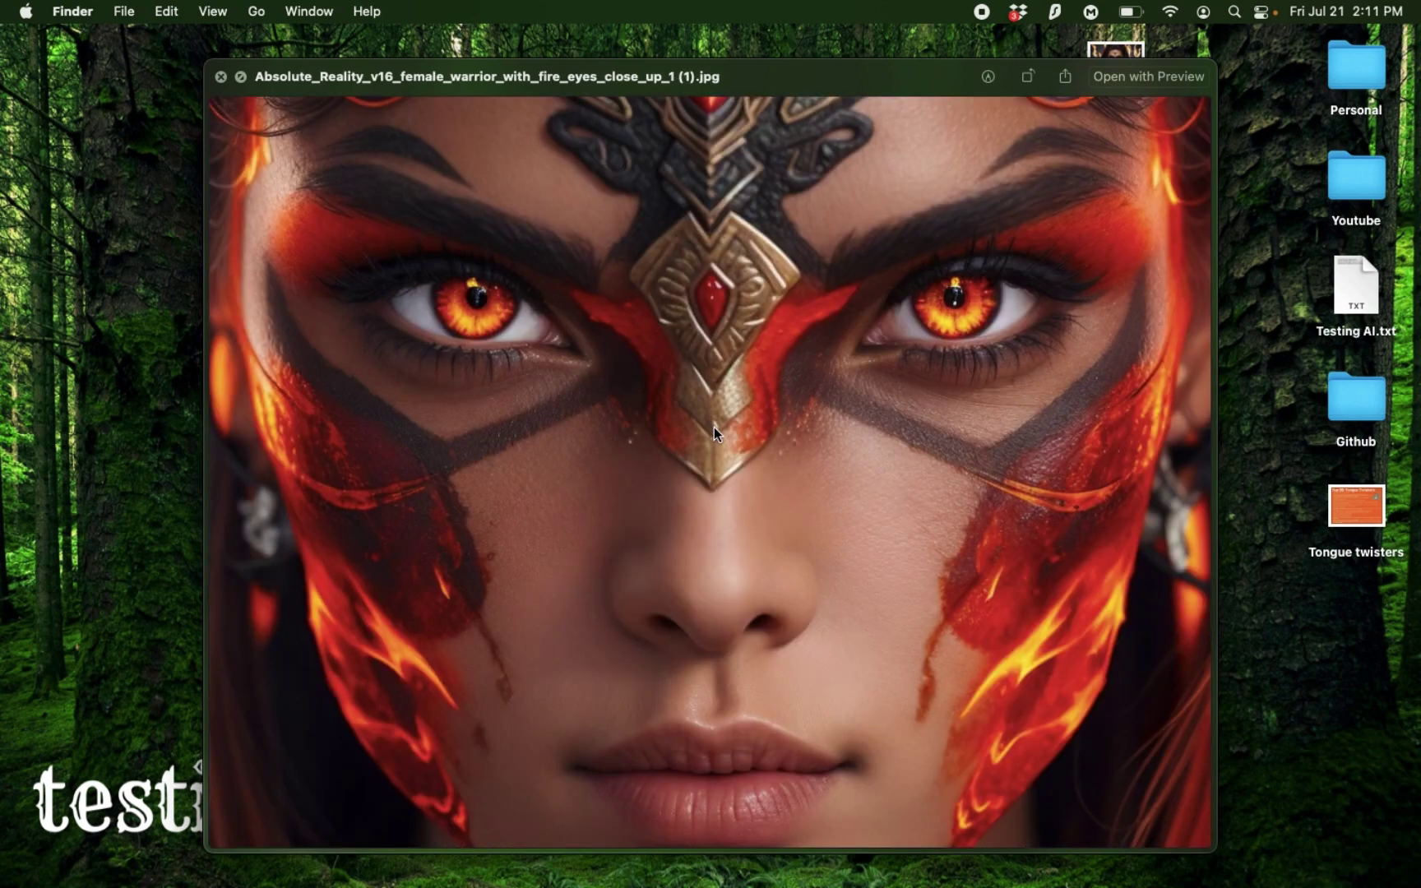
pyautogui.press('Right')
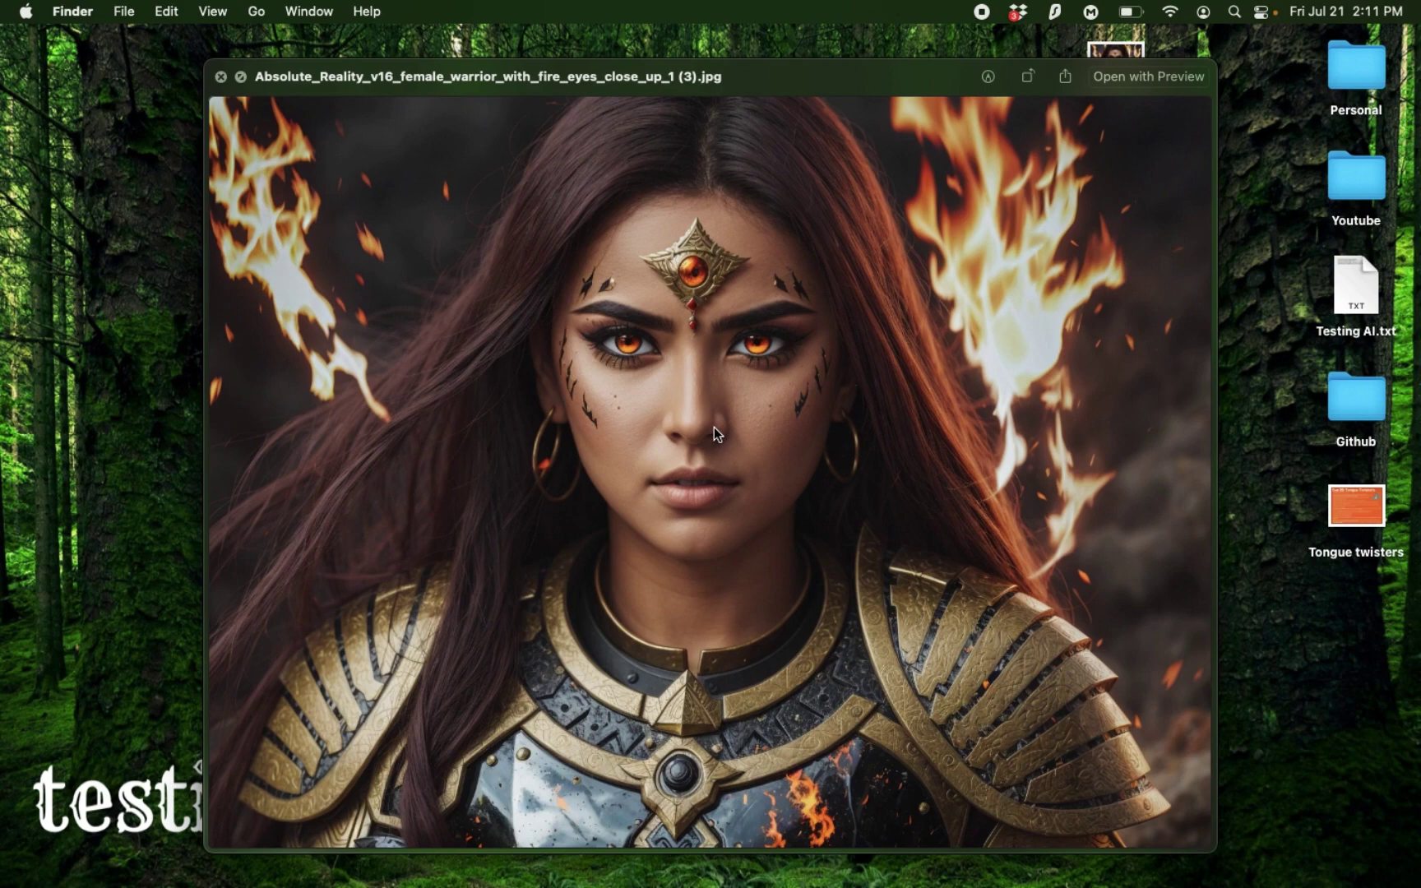
pyautogui.press('Right')
pyautogui.press('Right')
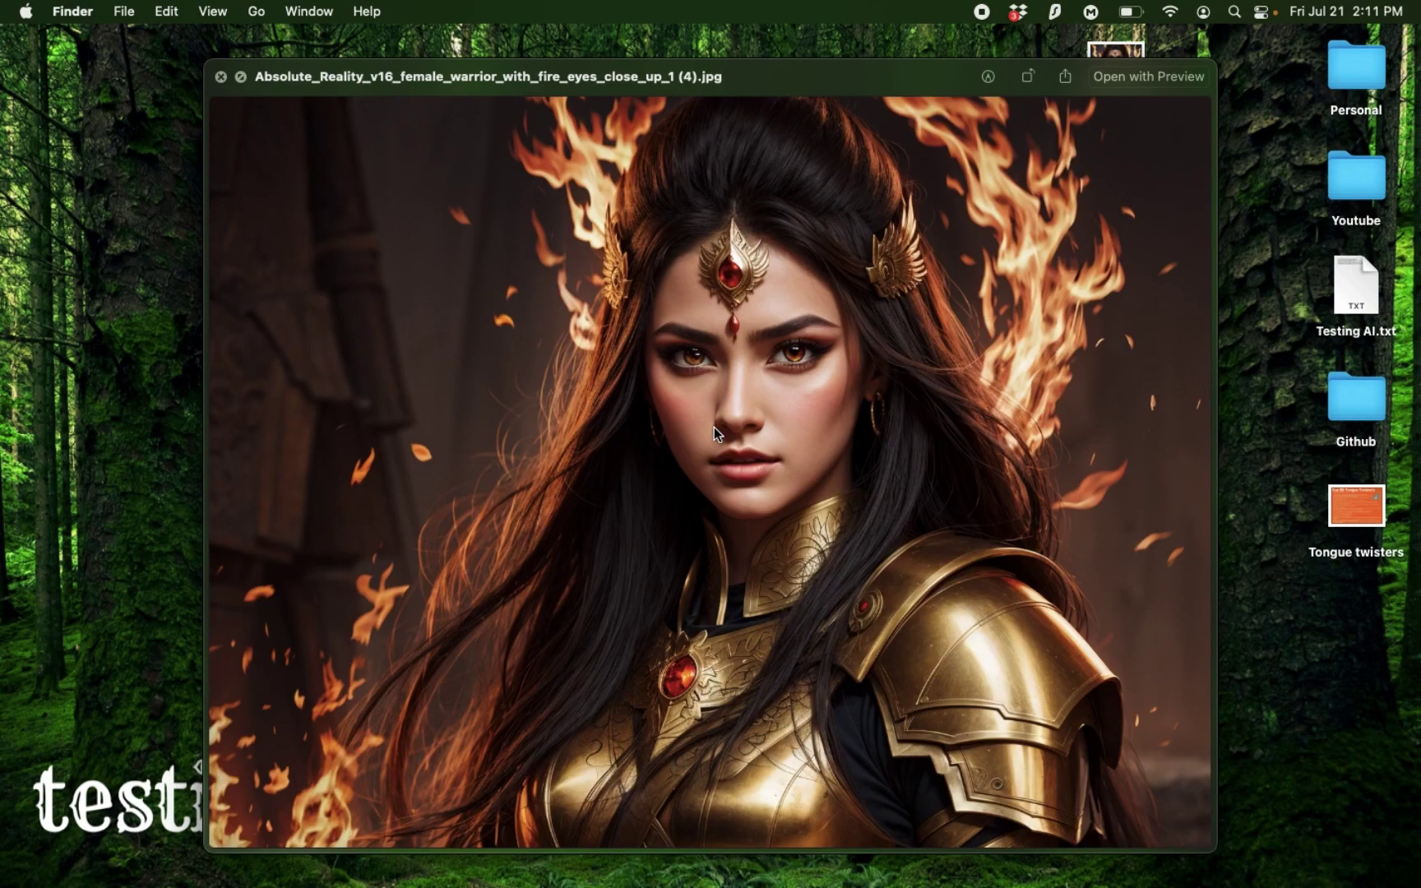
pyautogui.press('Right')
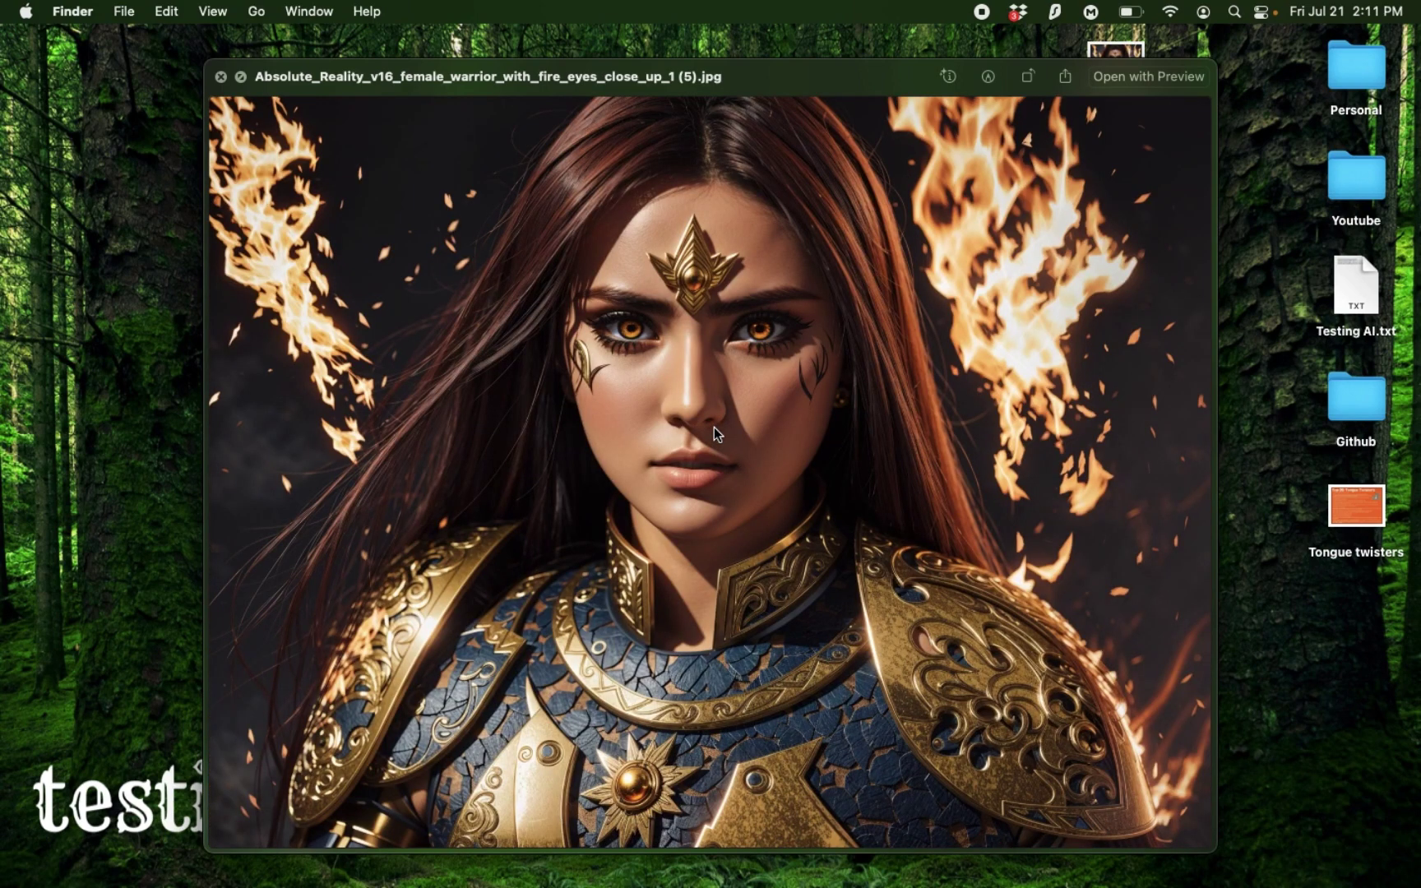
pyautogui.press('Right')
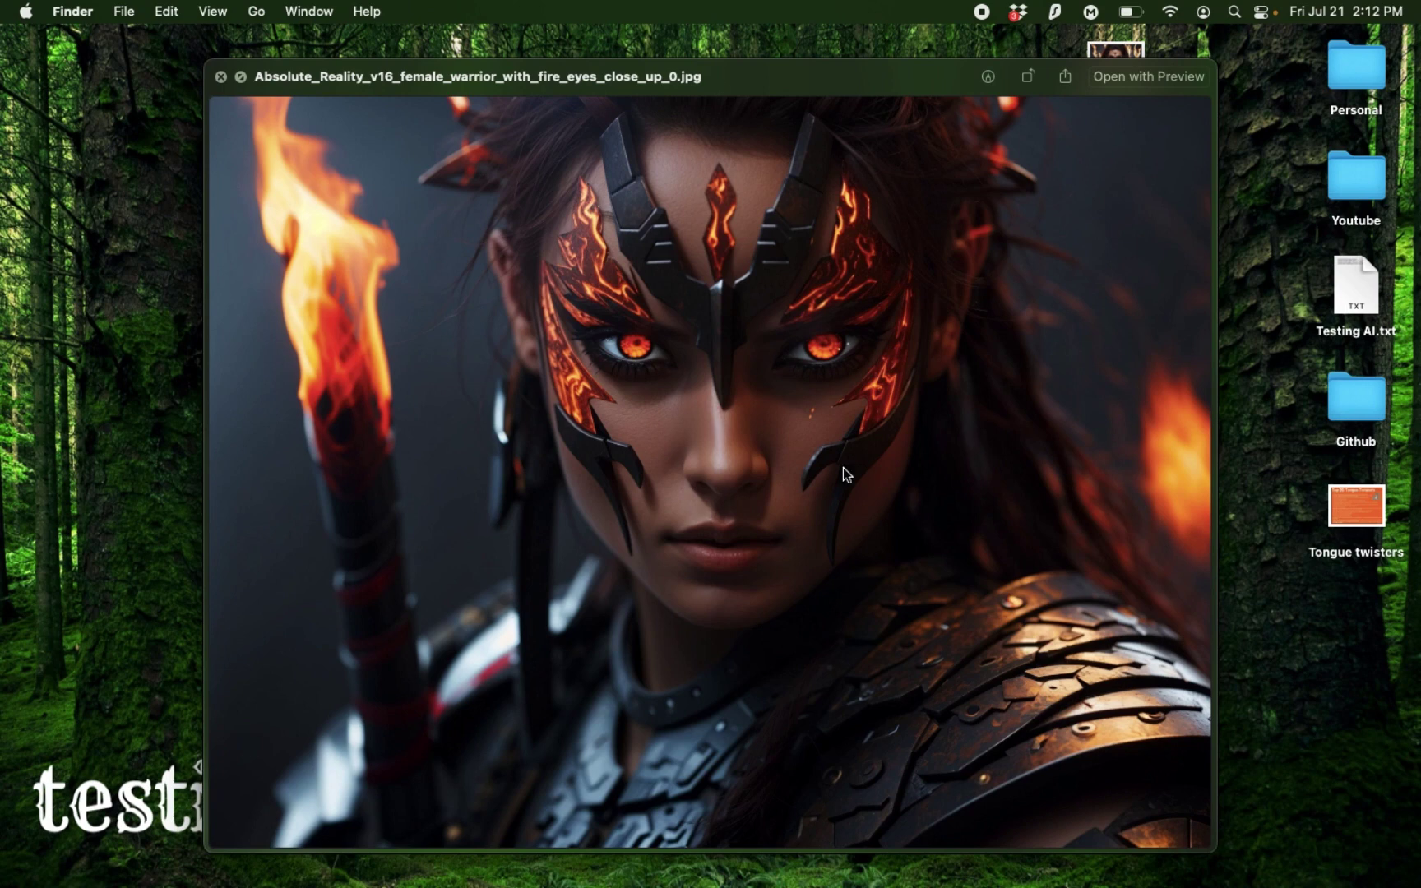
pyautogui.press('Down')
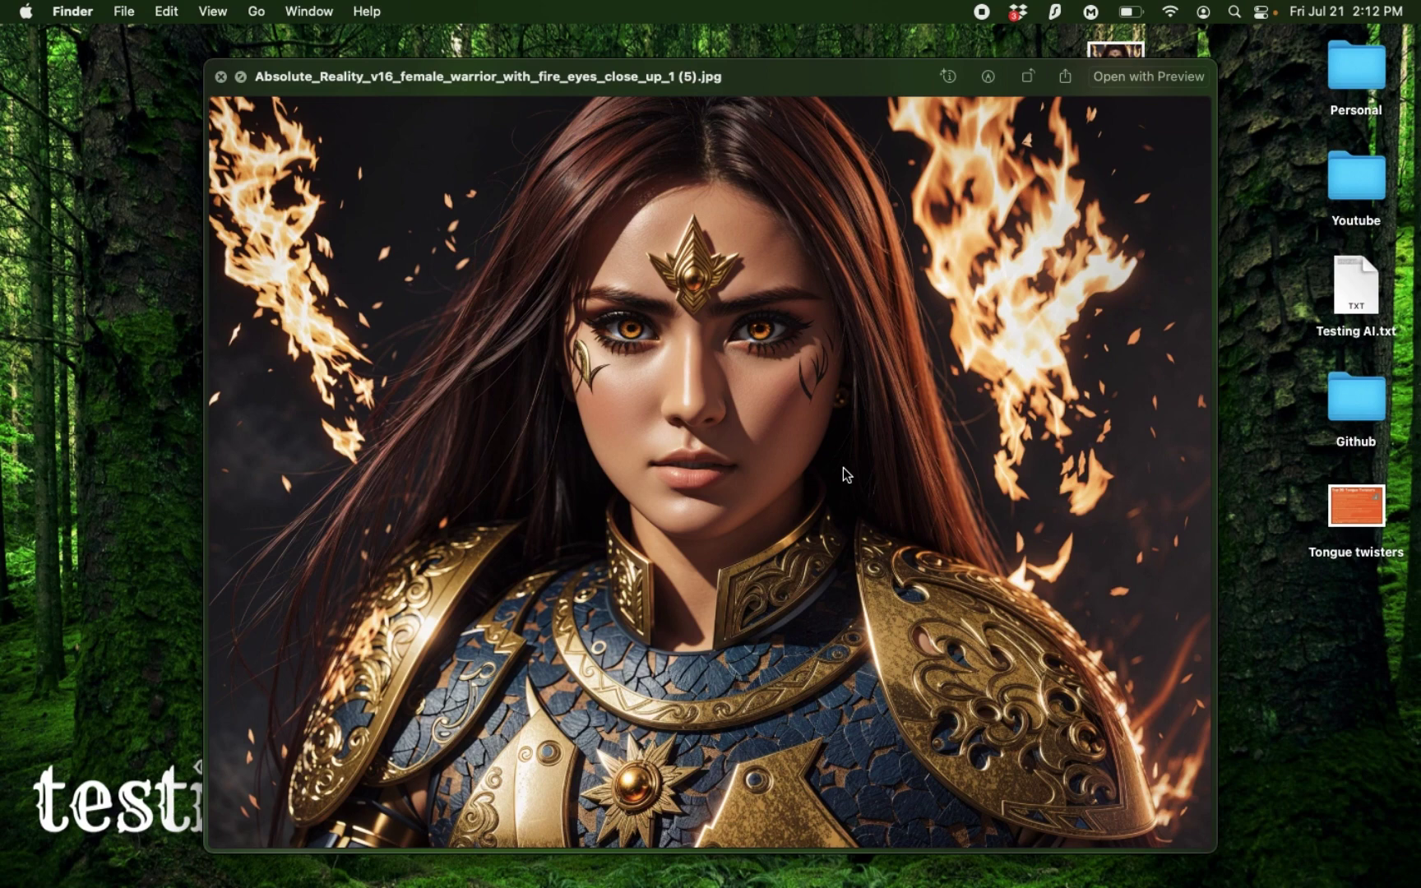
pyautogui.press('Down')
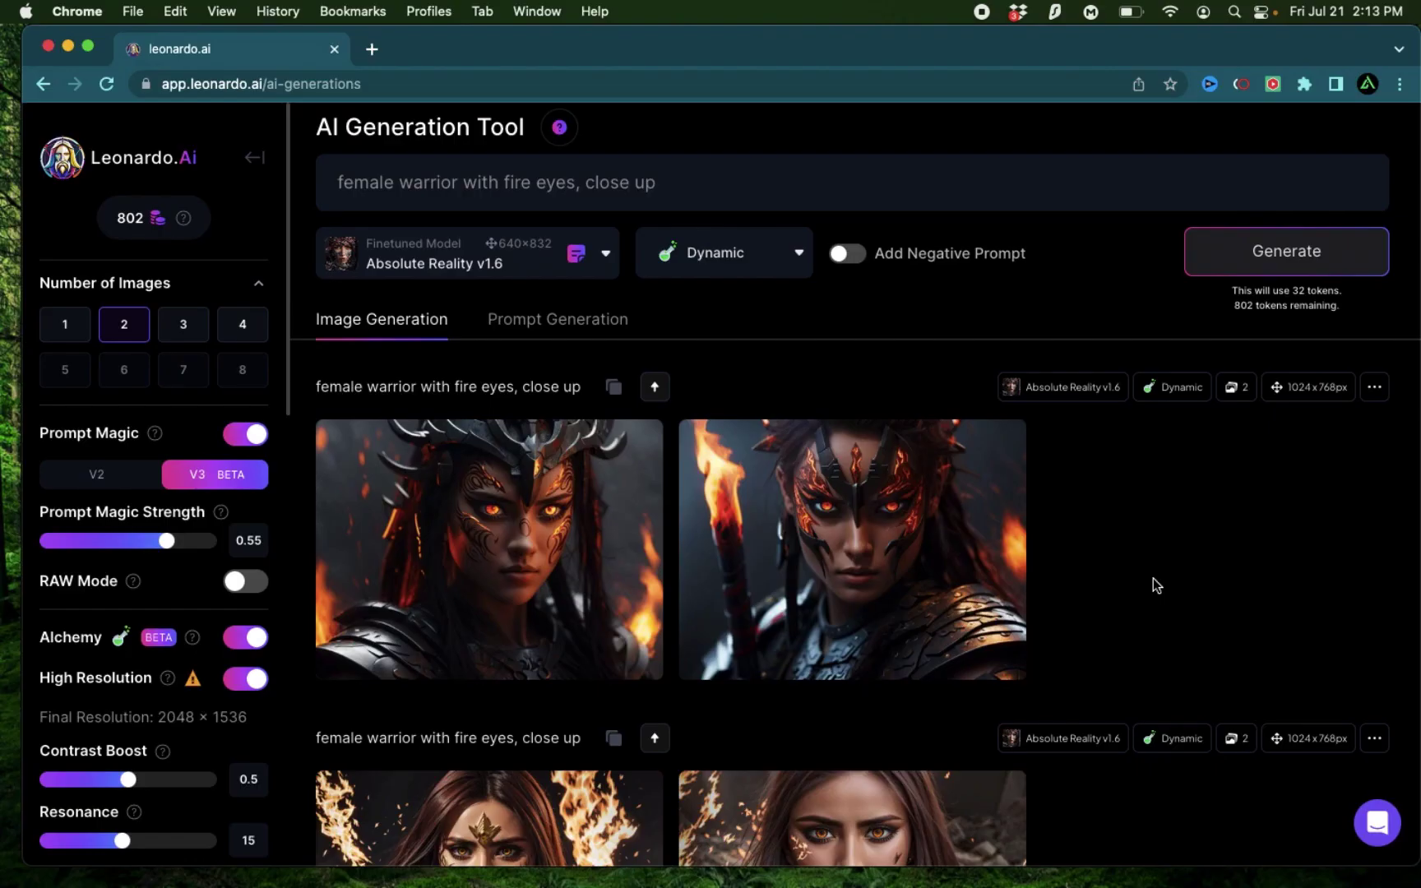
# Scroll through the Dynamic, Creative, Illustration and Leonardo Style fire-eyed warrior batches to Generation history
pyautogui.scroll(-4, 1154, 578)
pyautogui.scroll(-3, 1154, 579)
pyautogui.scroll(-4, 1154, 578)
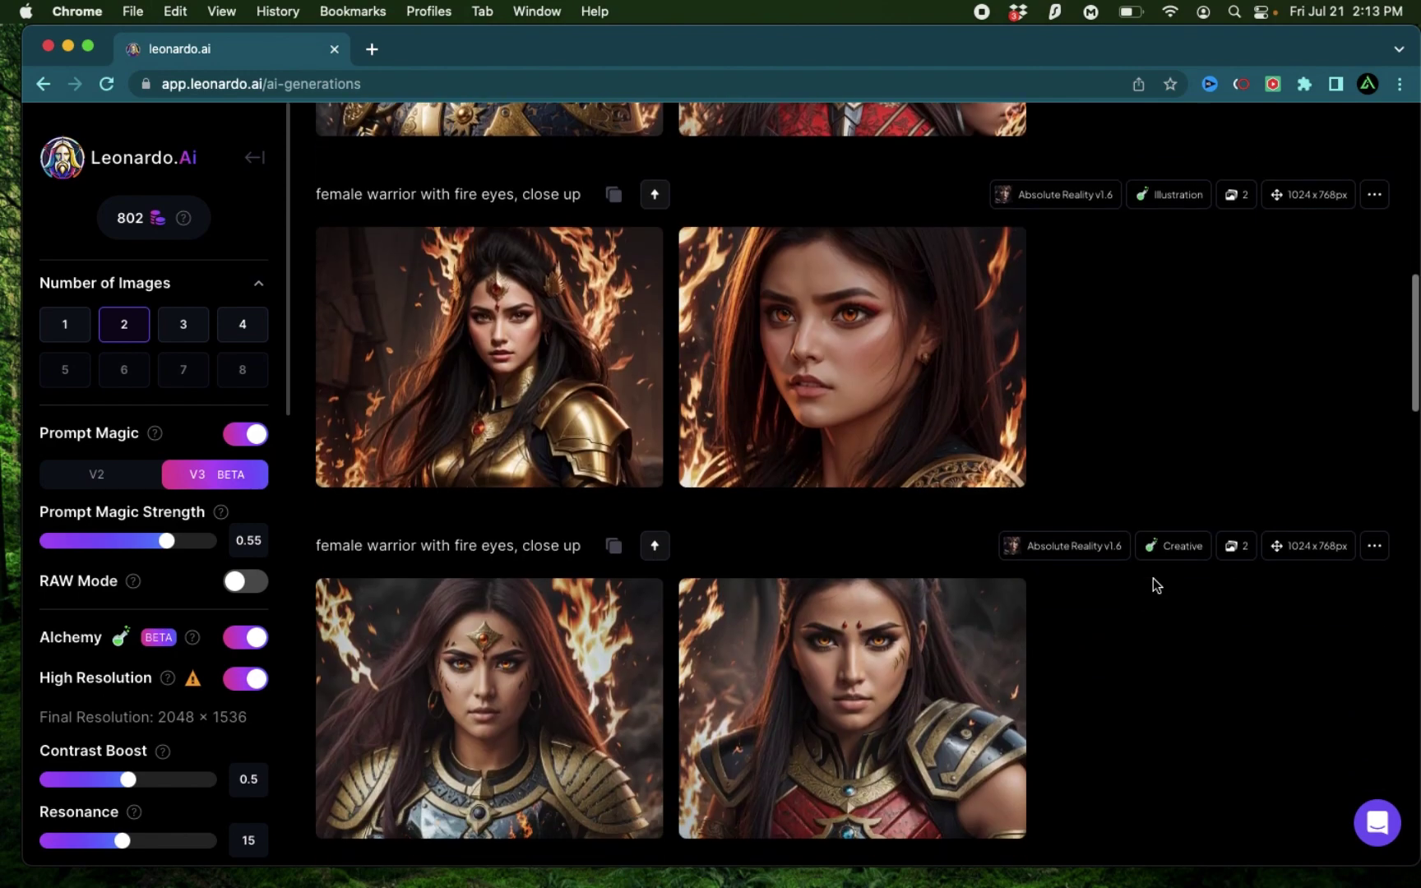
pyautogui.scroll(-3, 1142, 701)
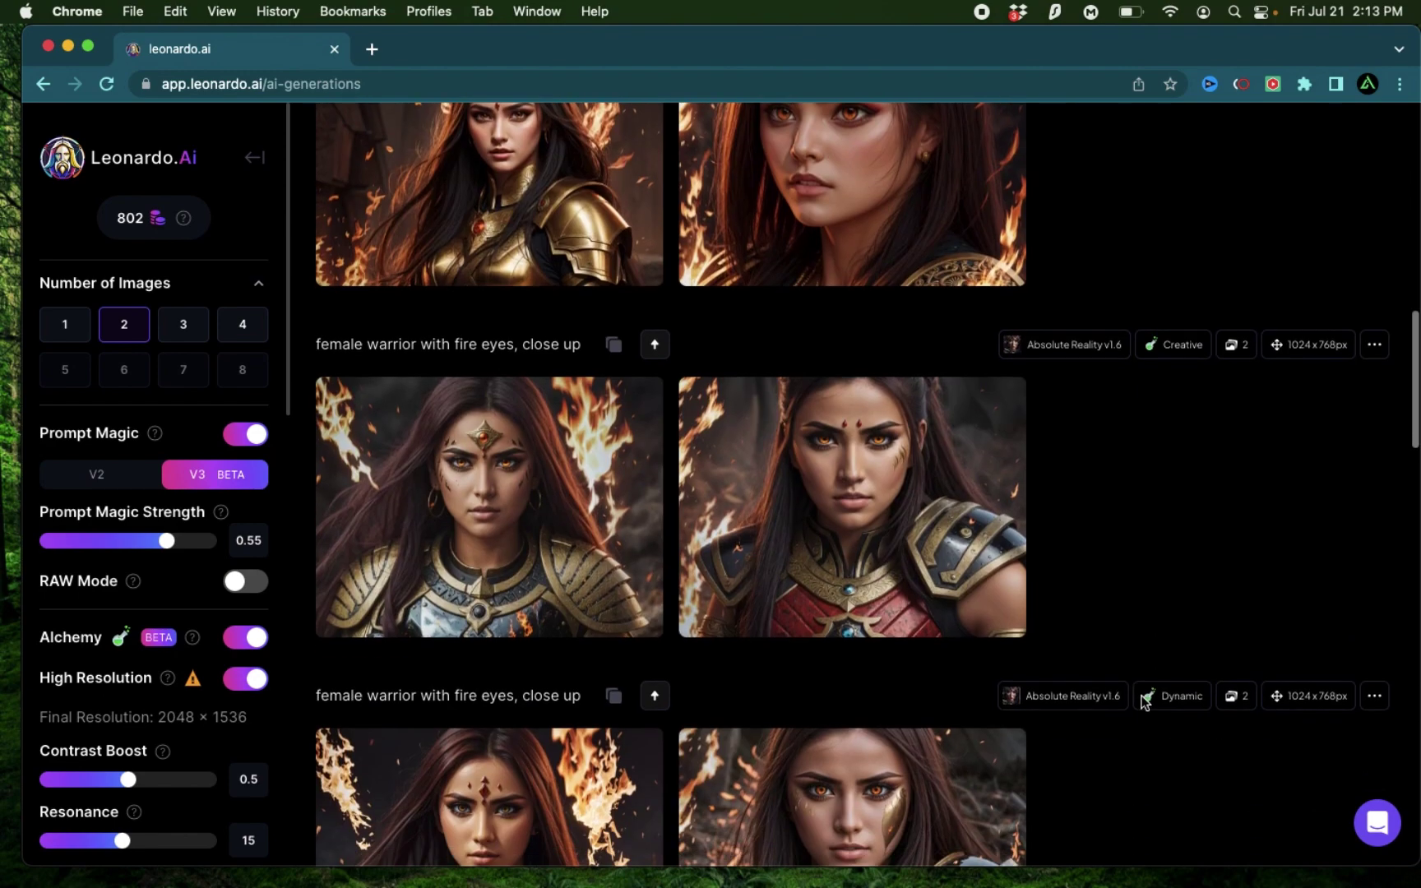
pyautogui.scroll(-3, 1141, 700)
pyautogui.scroll(-2, 1143, 702)
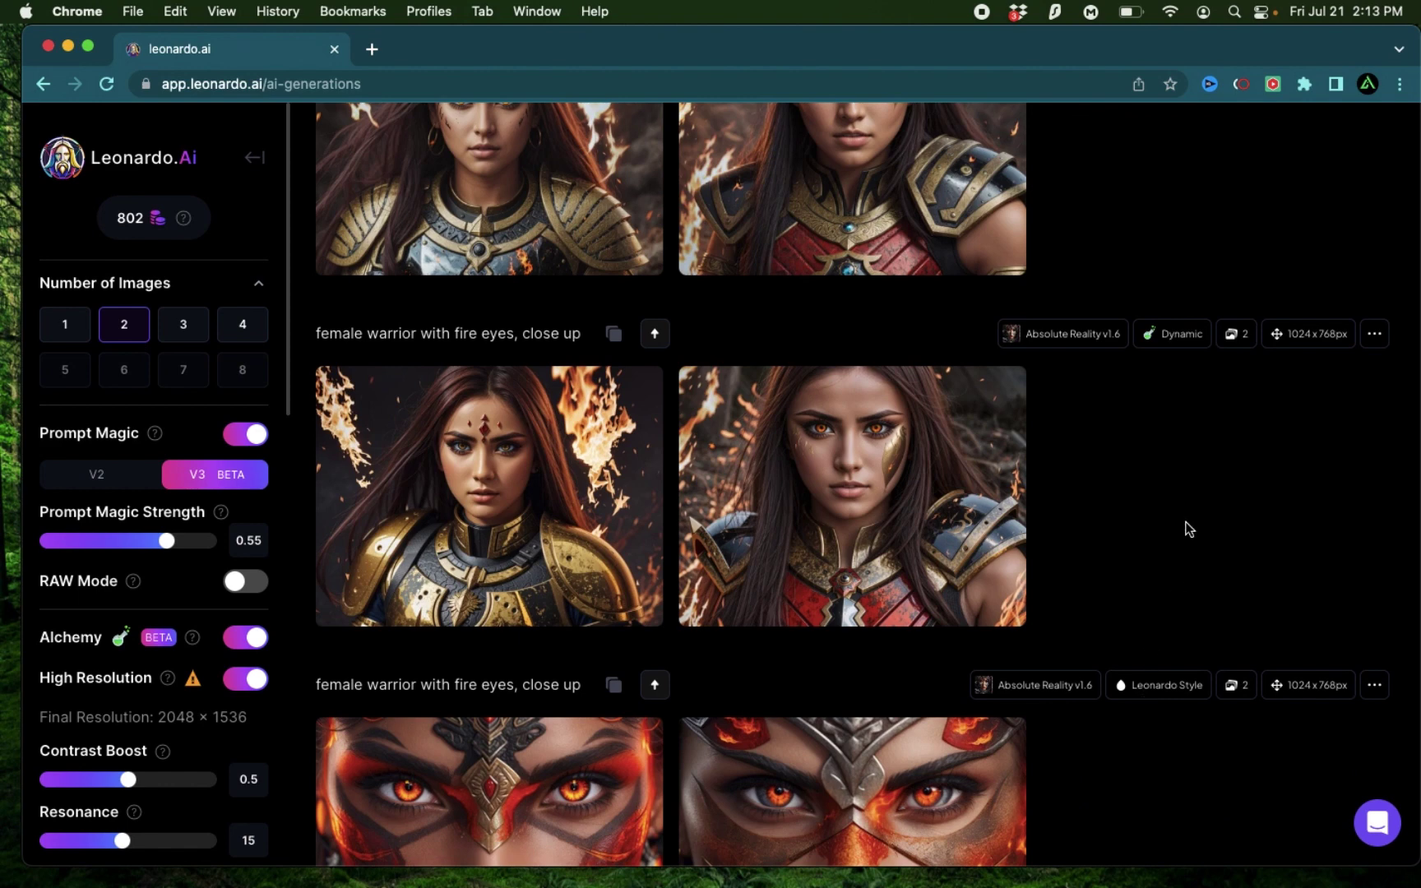
pyautogui.scroll(-4, 1189, 528)
pyautogui.scroll(-3, 1188, 490)
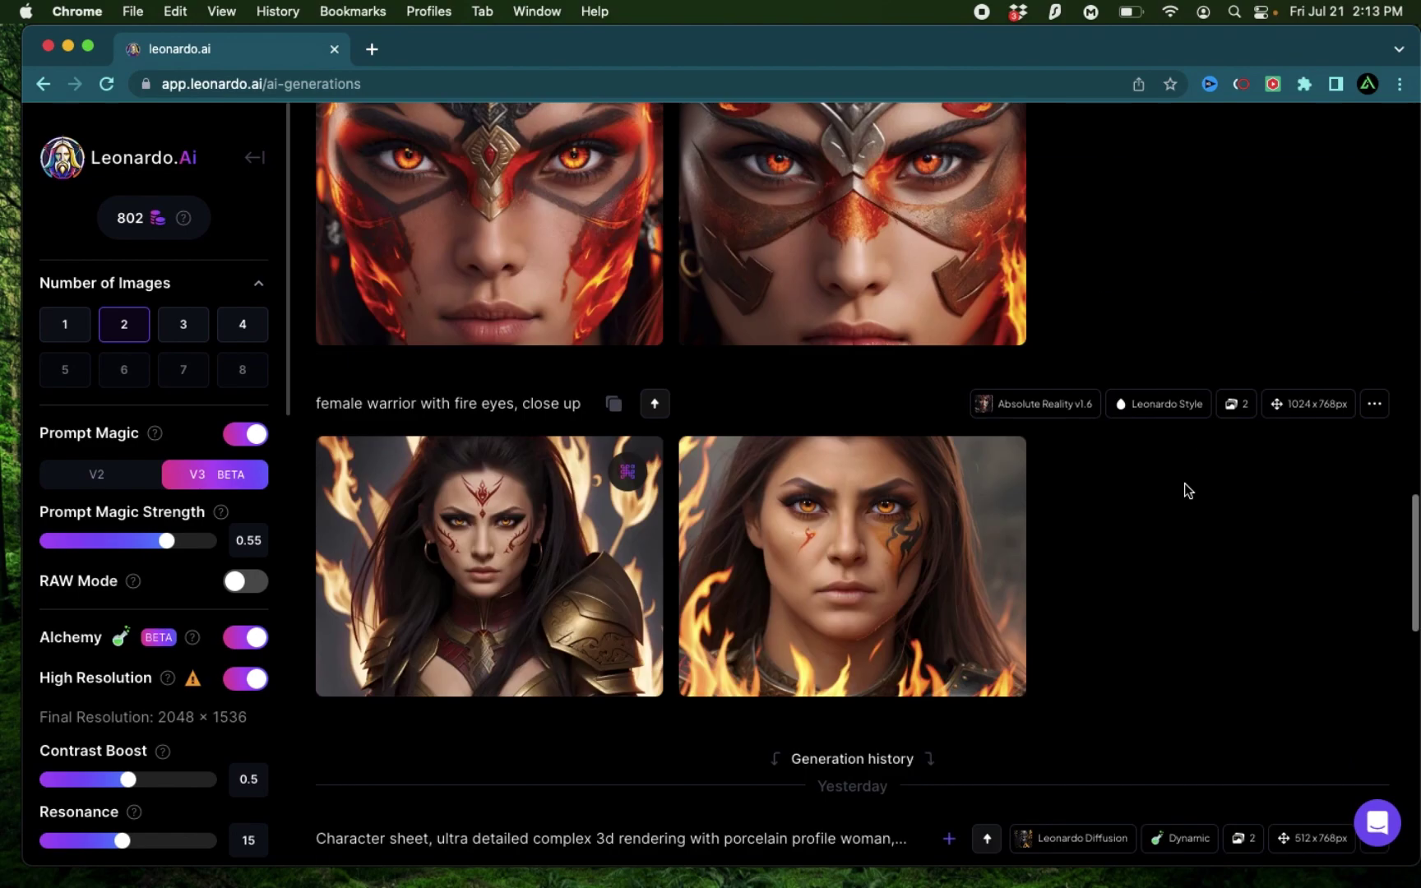